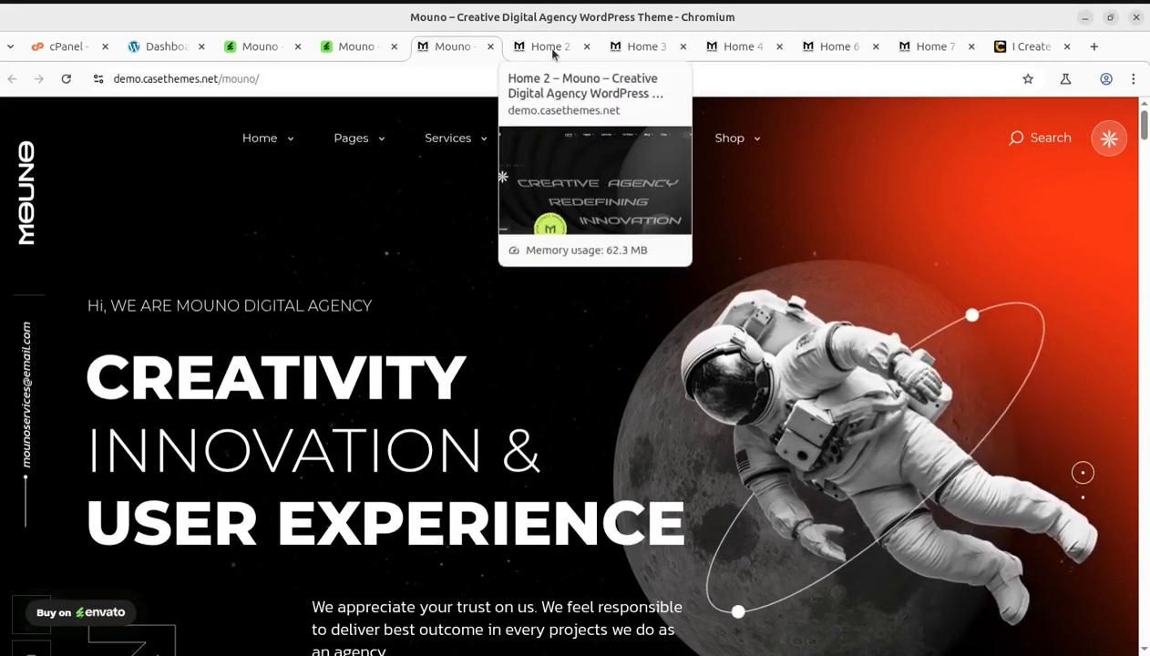
Step: Examine the main Mouno demo home page from its hero banner down to the service cards, glancing at the Home 2 demo
click(553, 51)
scroll(546, 285, down, 2)
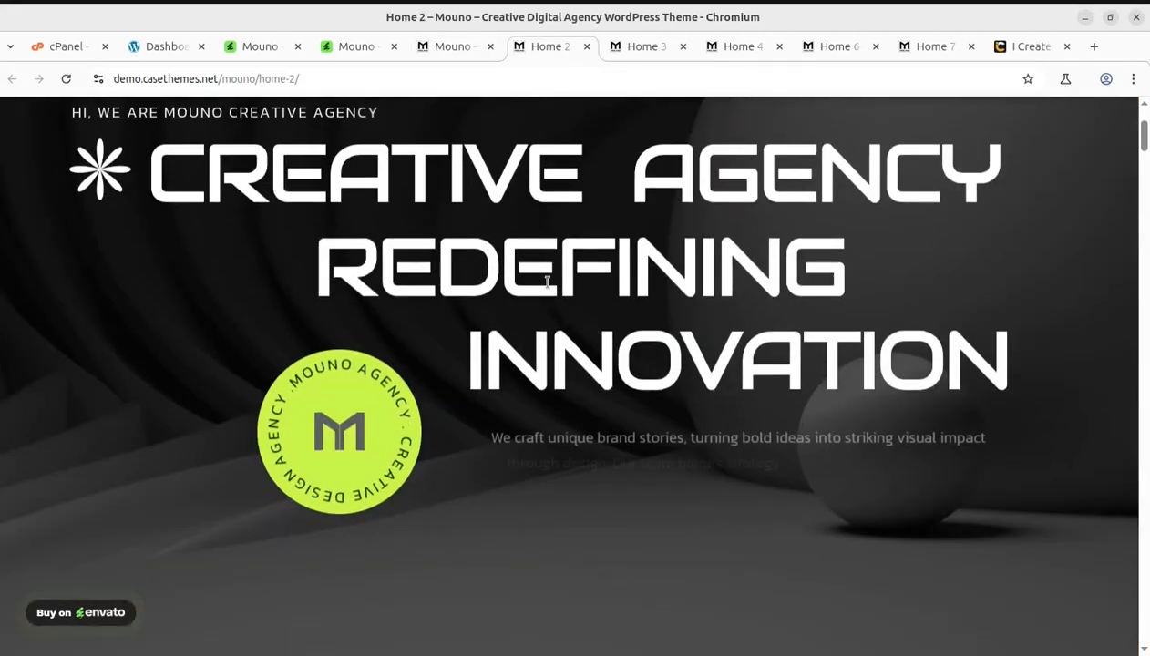
scroll(547, 285, up, 2)
click(448, 48)
scroll(552, 466, down, 8)
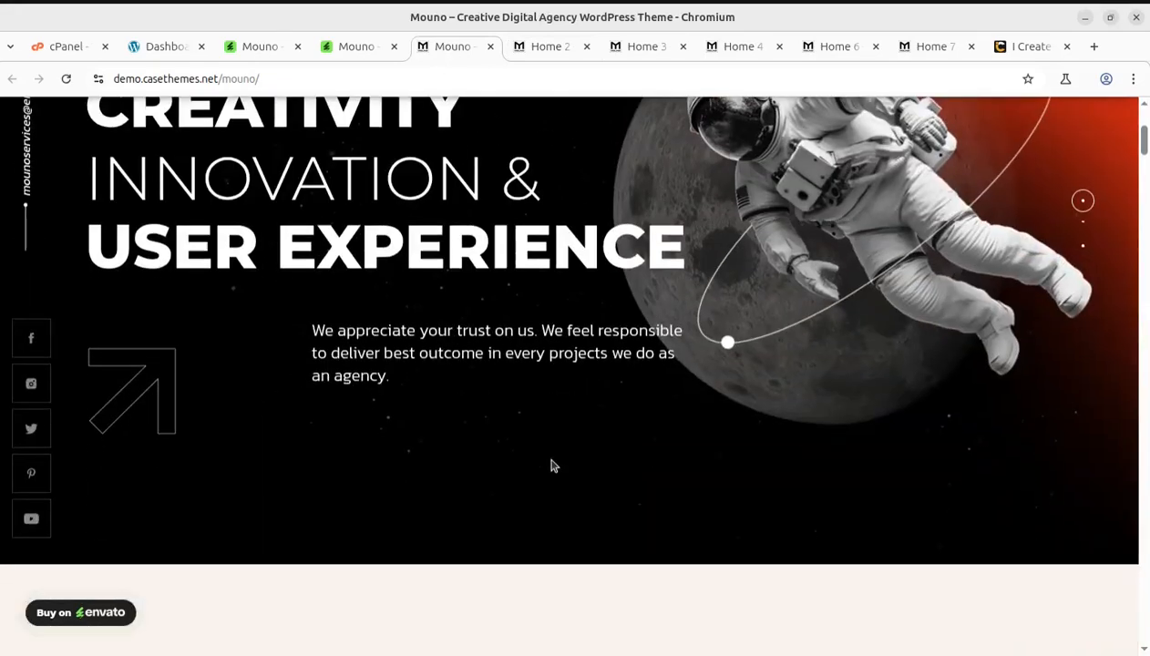
scroll(551, 466, down, 5)
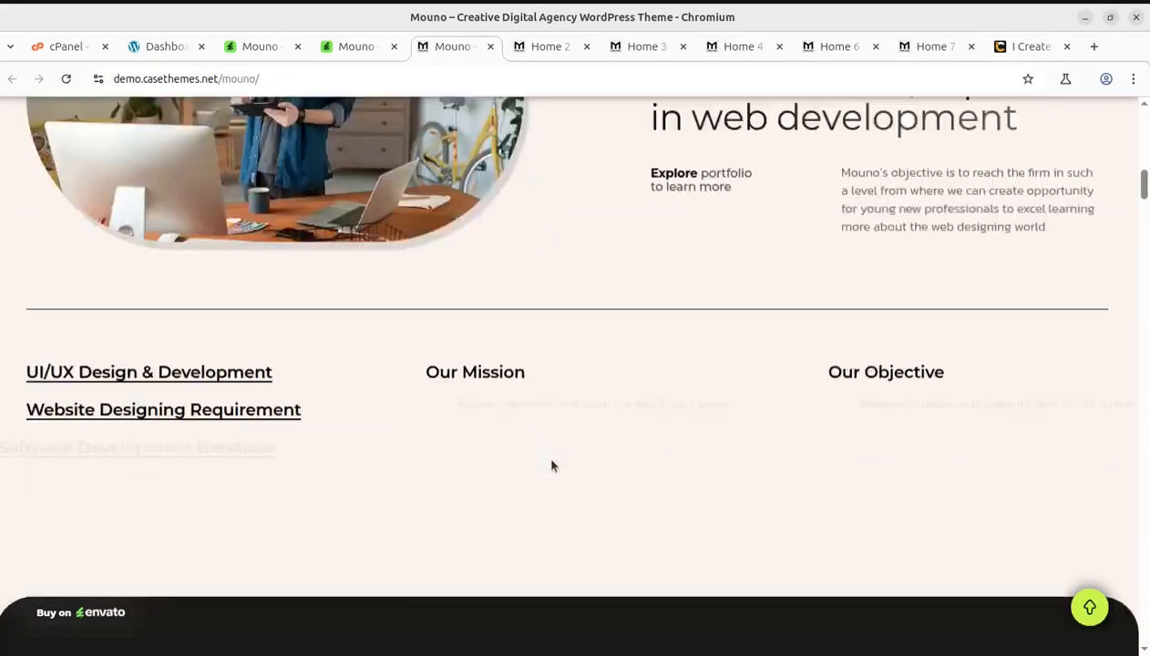
scroll(551, 465, up, 10)
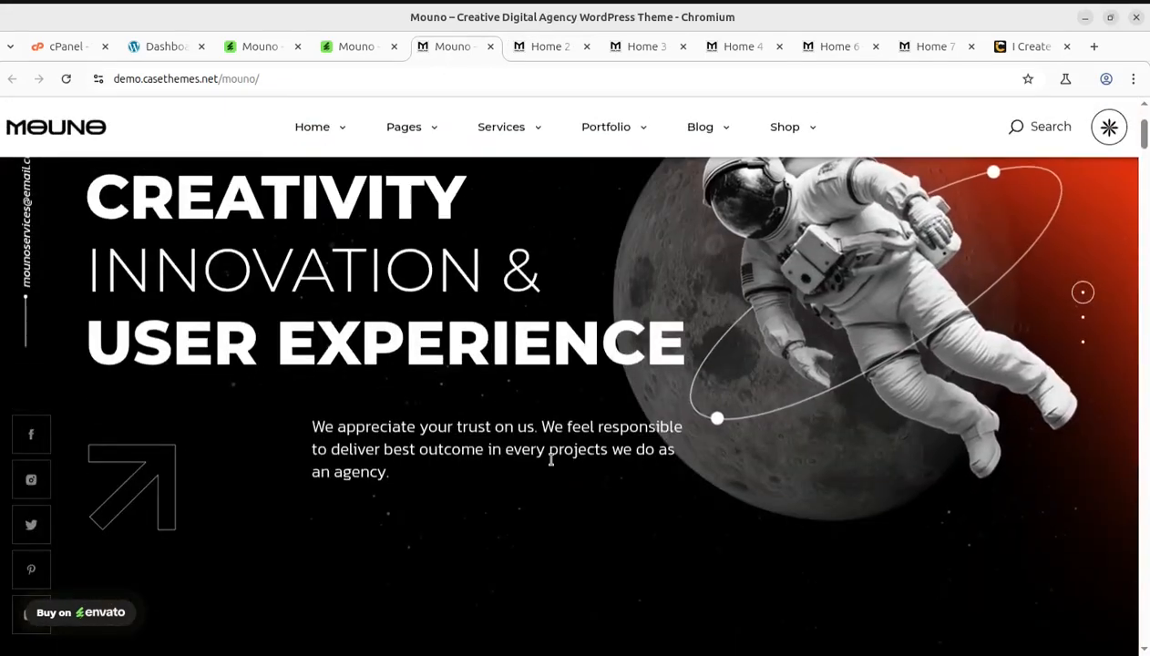
scroll(551, 466, down, 10)
scroll(551, 466, down, 6)
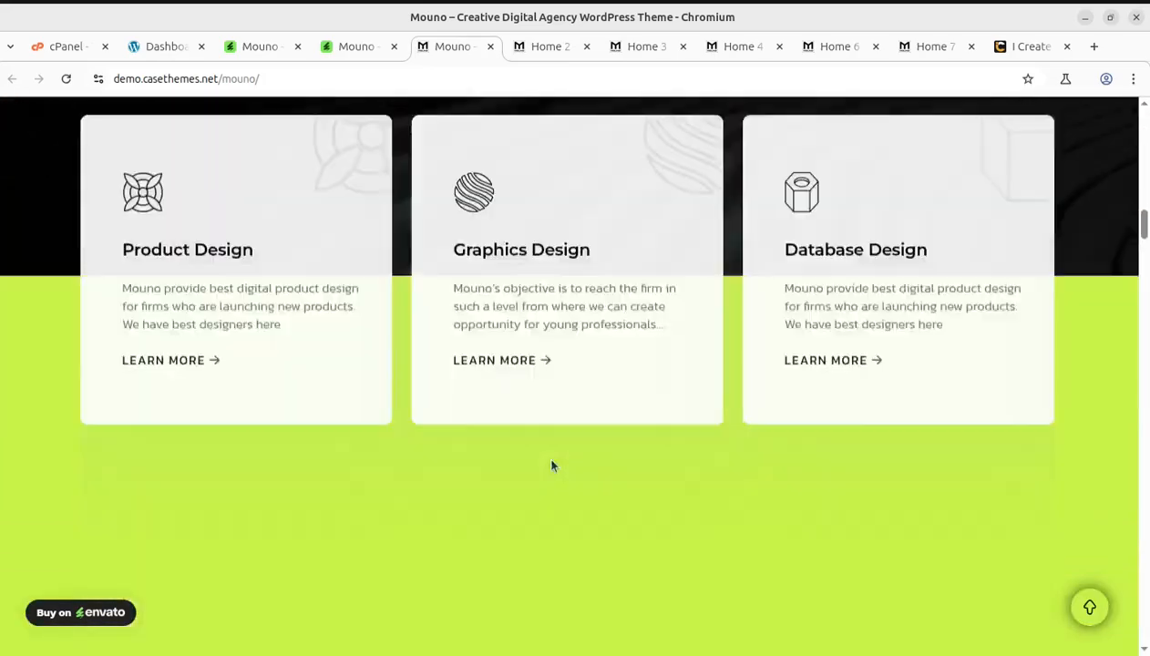
Step: Look through the Home 2 demo from the creative agency hero down to the testimonial and video section
click(549, 47)
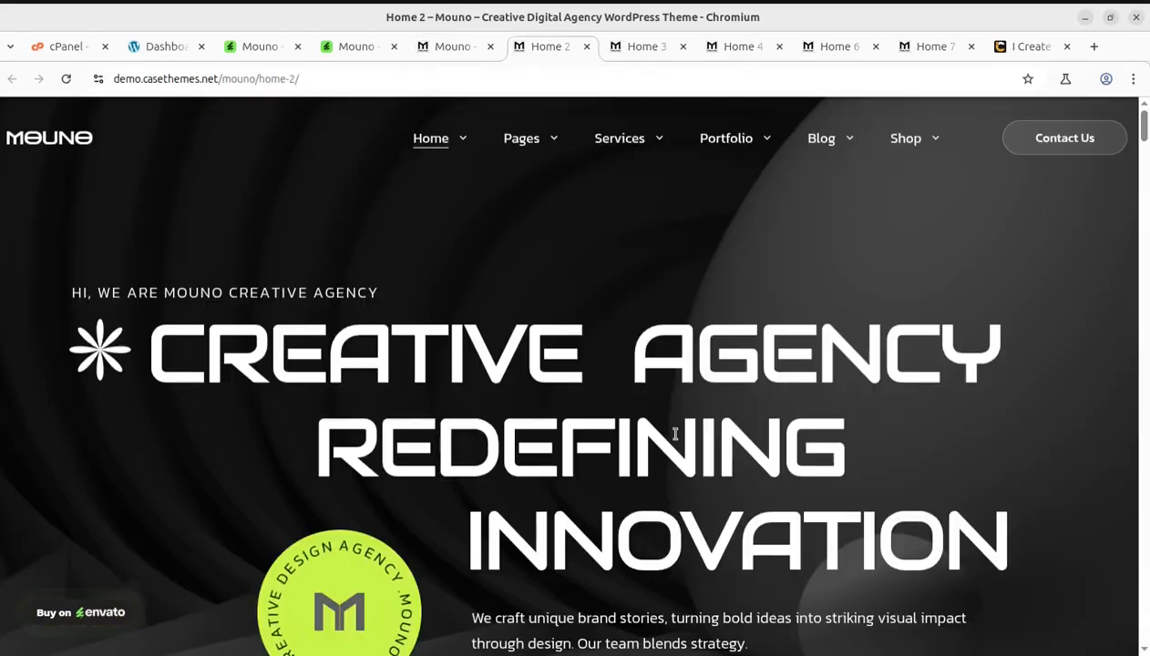
scroll(685, 442, down, 8)
scroll(687, 437, down, 10)
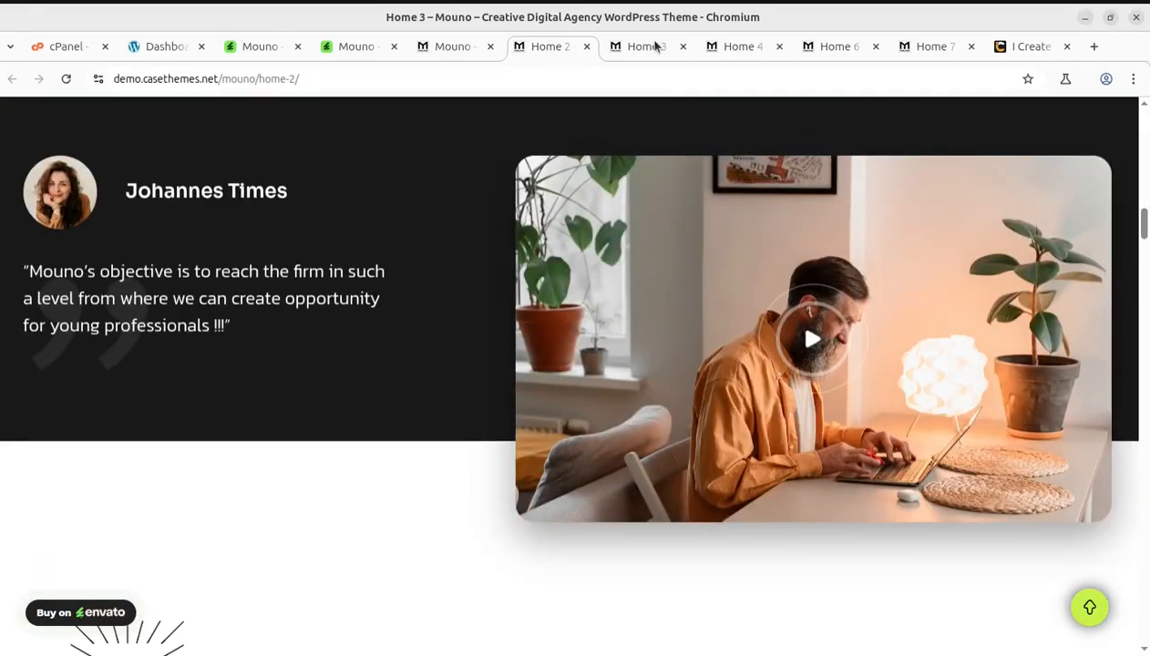
Step: Review the Home 3 digital marketing demo, from its hero area to the feature blocks below
click(654, 46)
scroll(640, 429, down, 5)
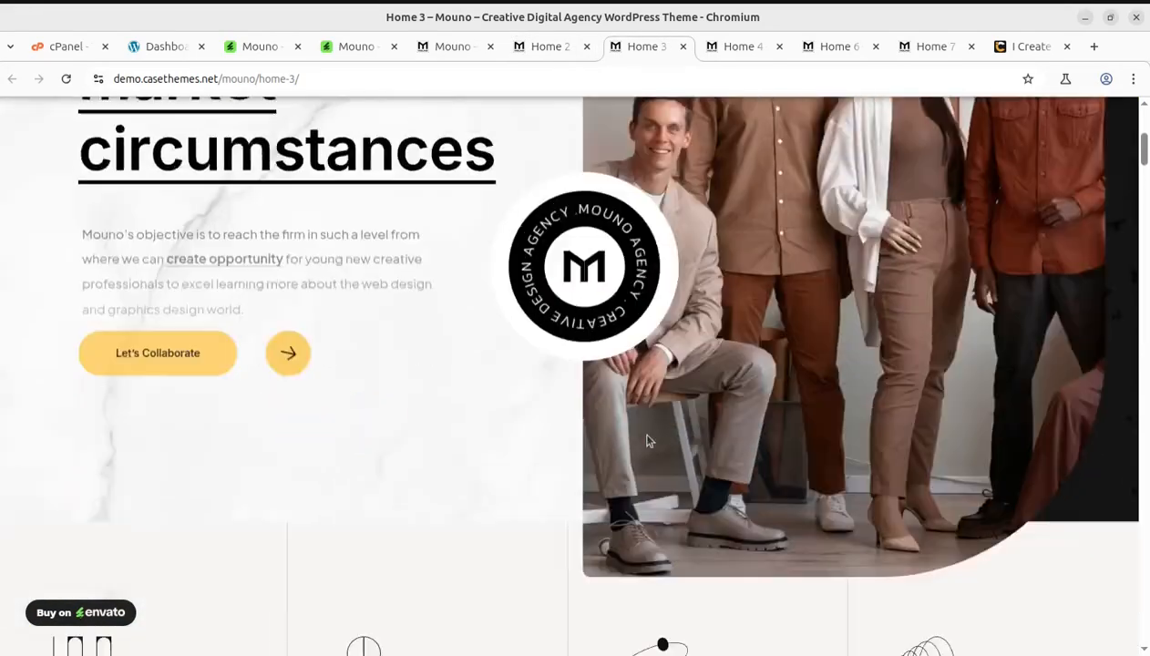
scroll(649, 442, down, 5)
scroll(649, 441, up, 9)
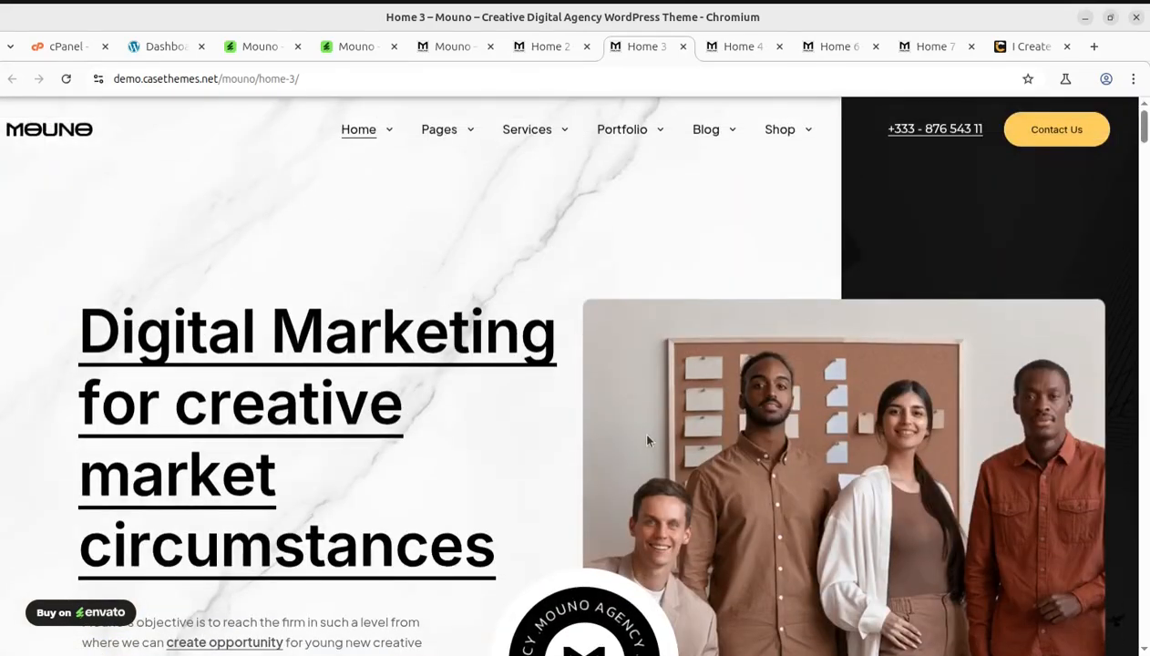
scroll(647, 441, down, 10)
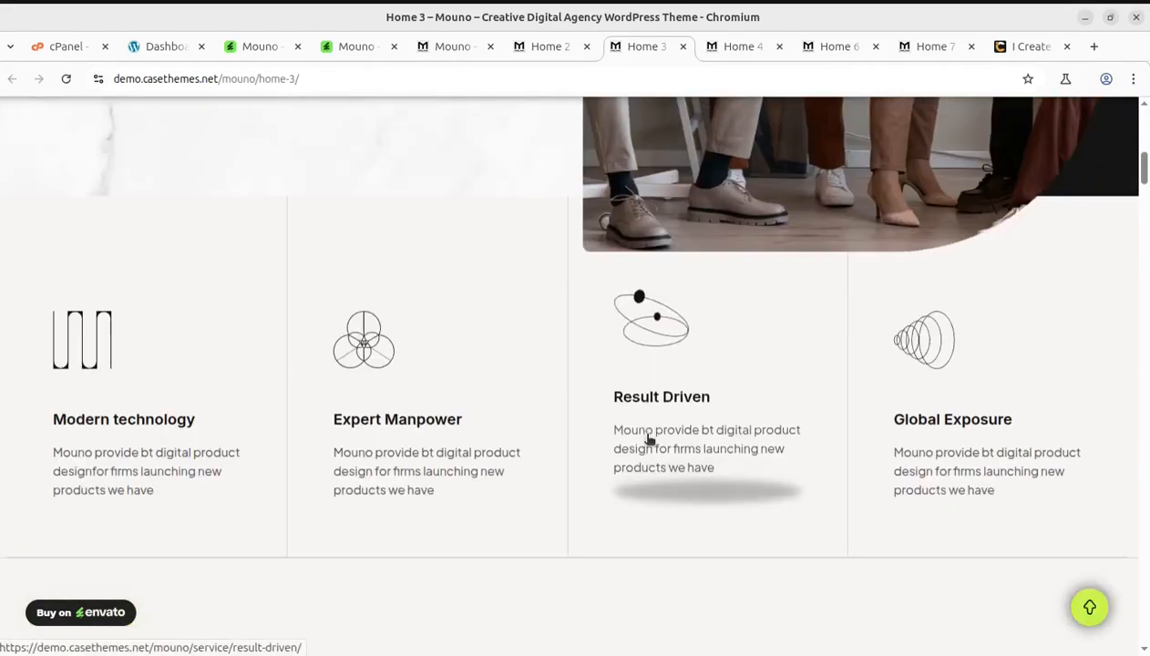
scroll(647, 441, down, 5)
Step: Review the Home 4 graphics design agency demo down to its service blocks
click(739, 46)
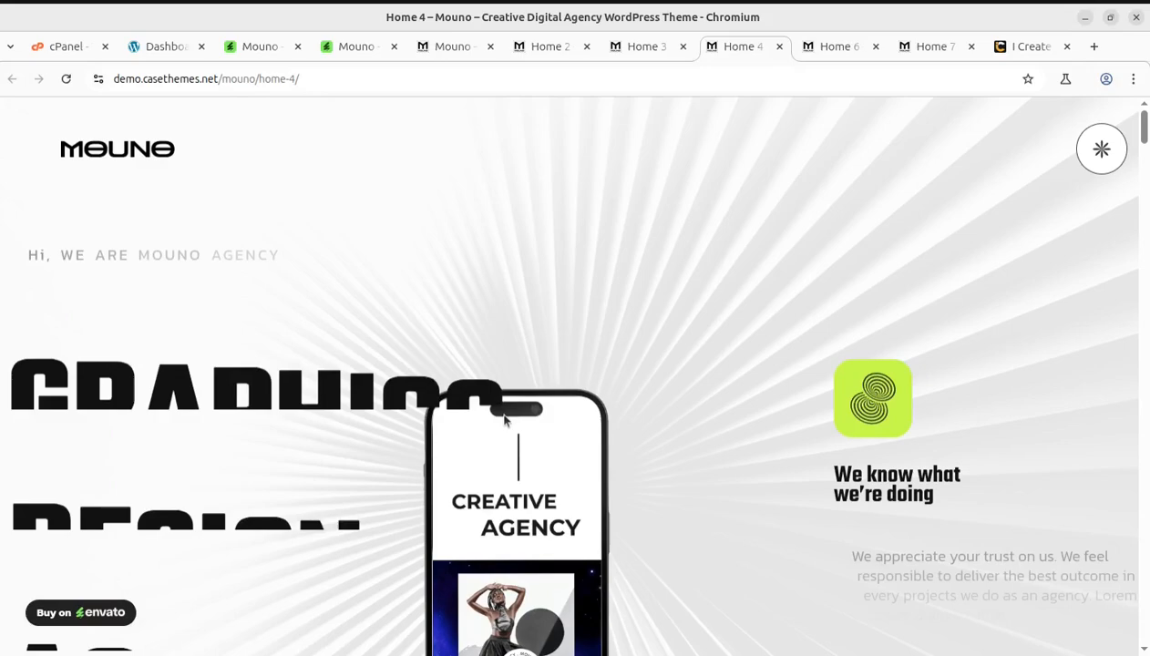
scroll(629, 275, down, 5)
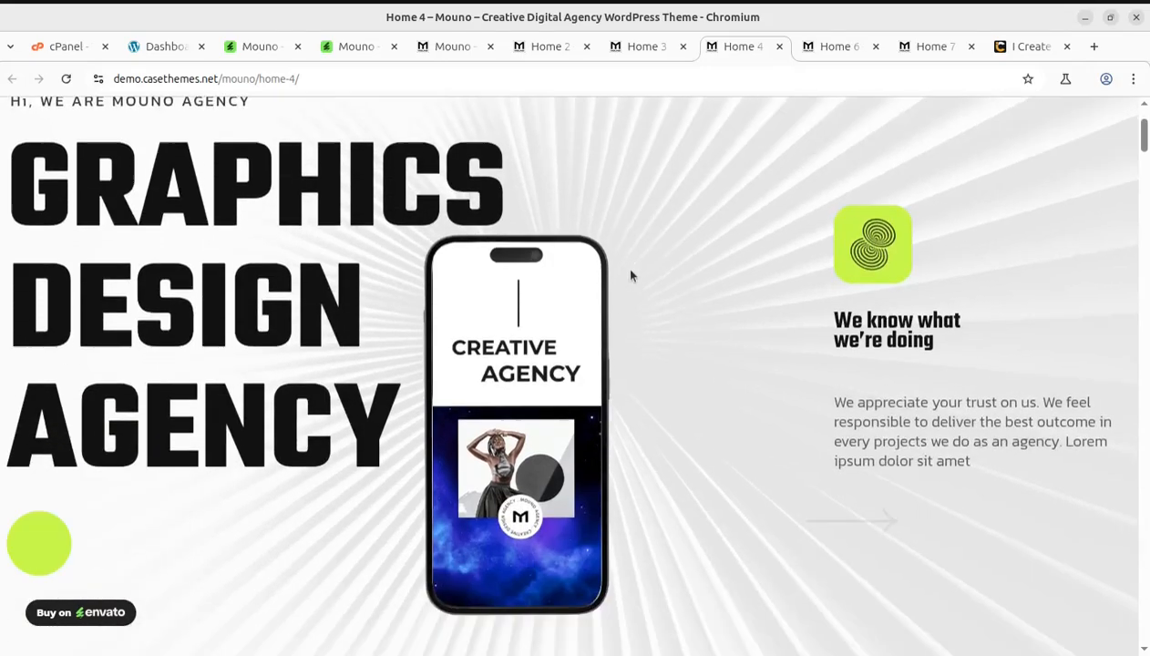
scroll(630, 275, down, 12)
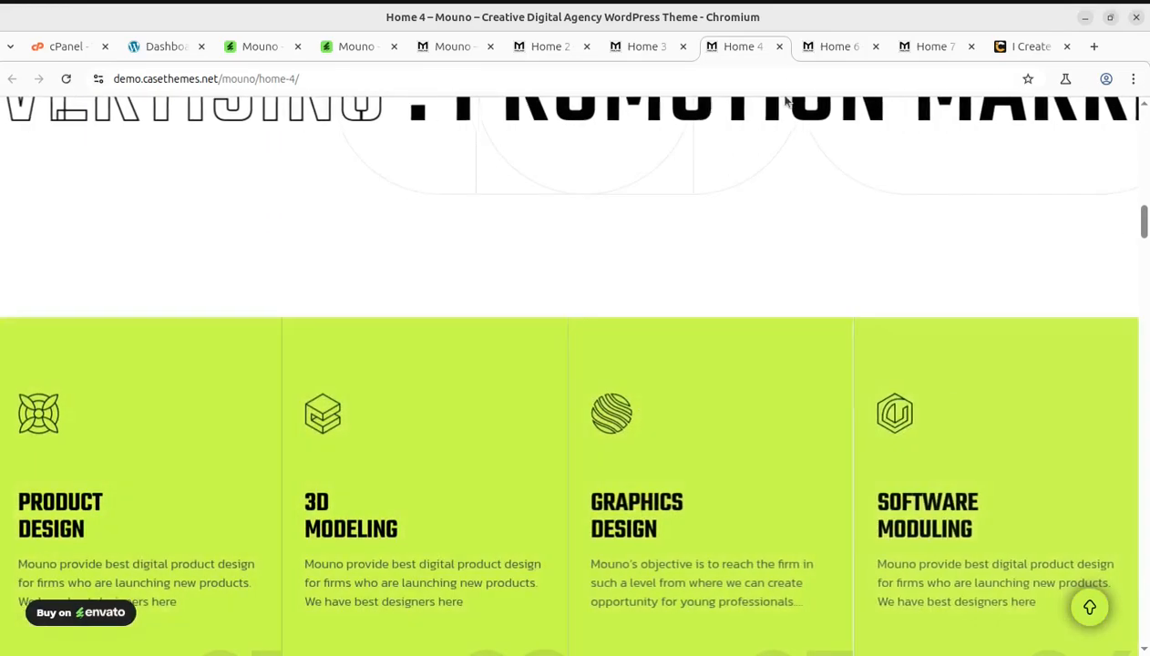
Step: Look over the upper sections of the Home 6 and Home 7 Dark demos
click(834, 47)
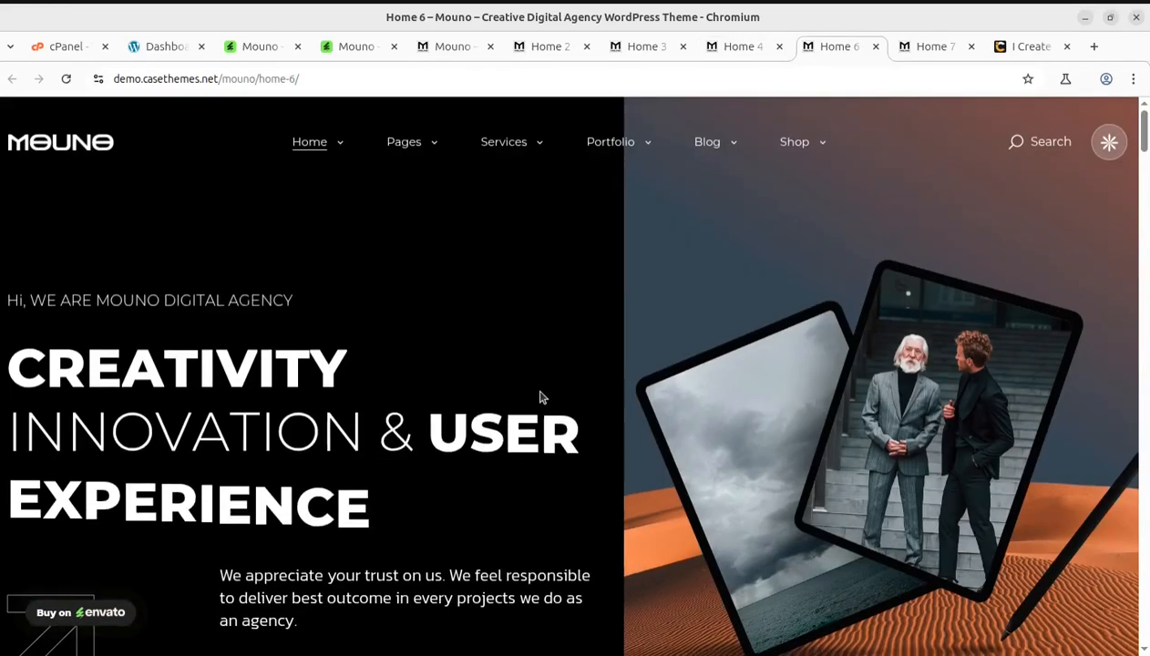
scroll(541, 397, down, 8)
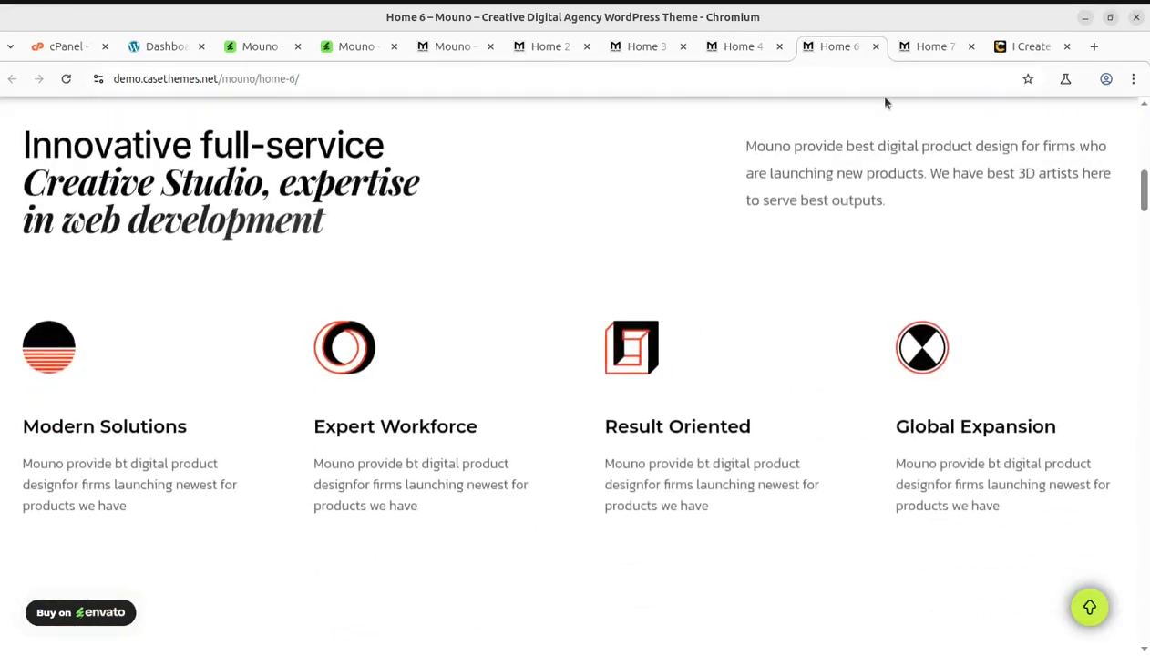
click(927, 46)
scroll(617, 456, down, 4)
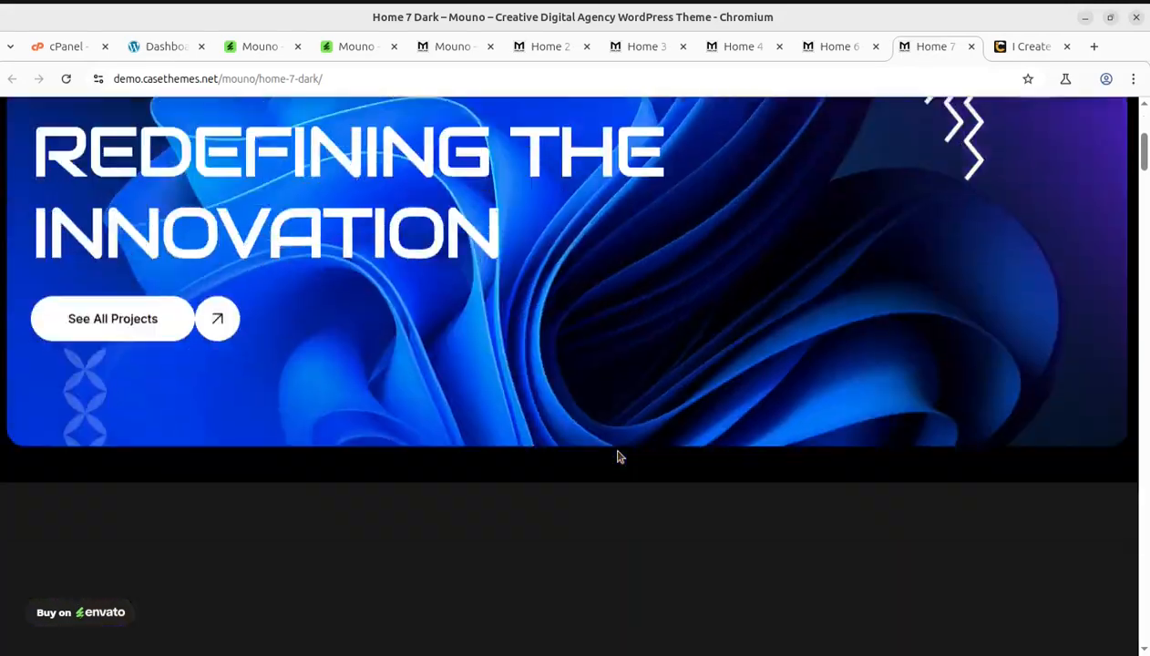
Step: Return to the ThemeForest full-screen preview of Mouno and go back up through the demos to its opening banner
click(356, 47)
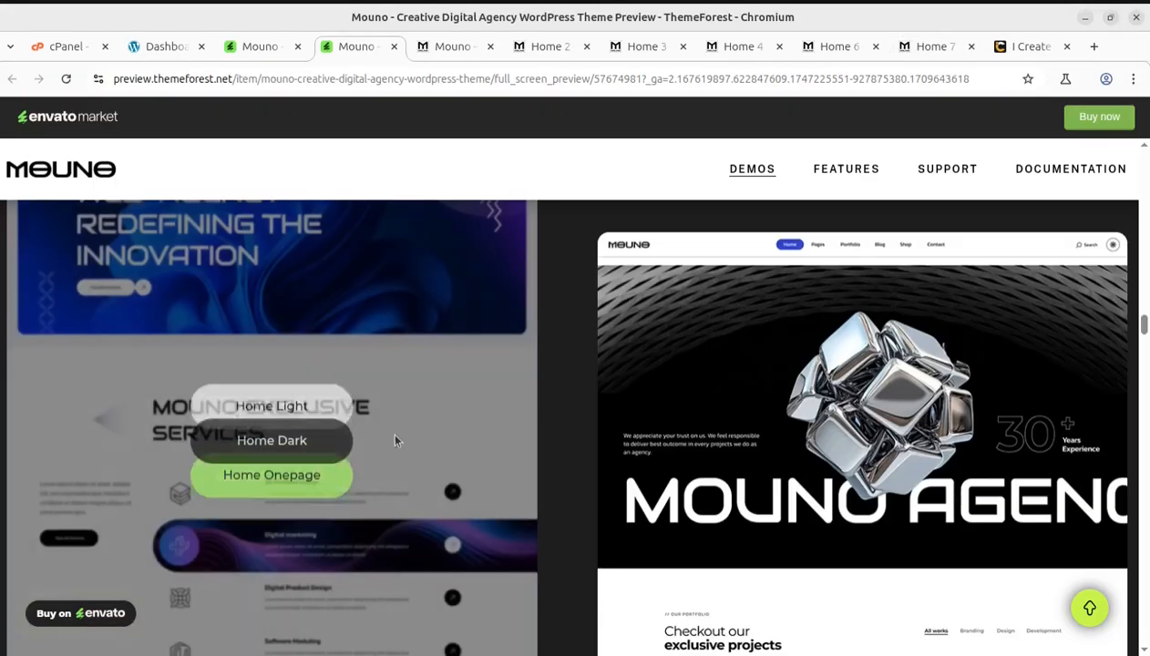
scroll(411, 446, up, 10)
scroll(410, 448, up, 12)
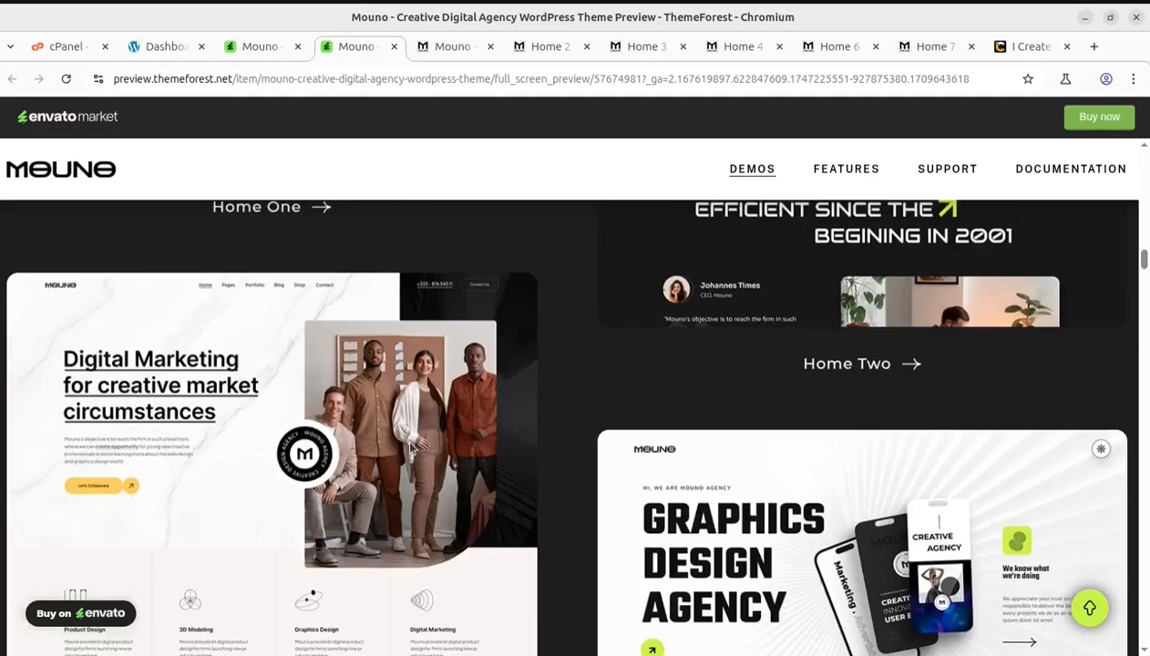
scroll(410, 448, up, 10)
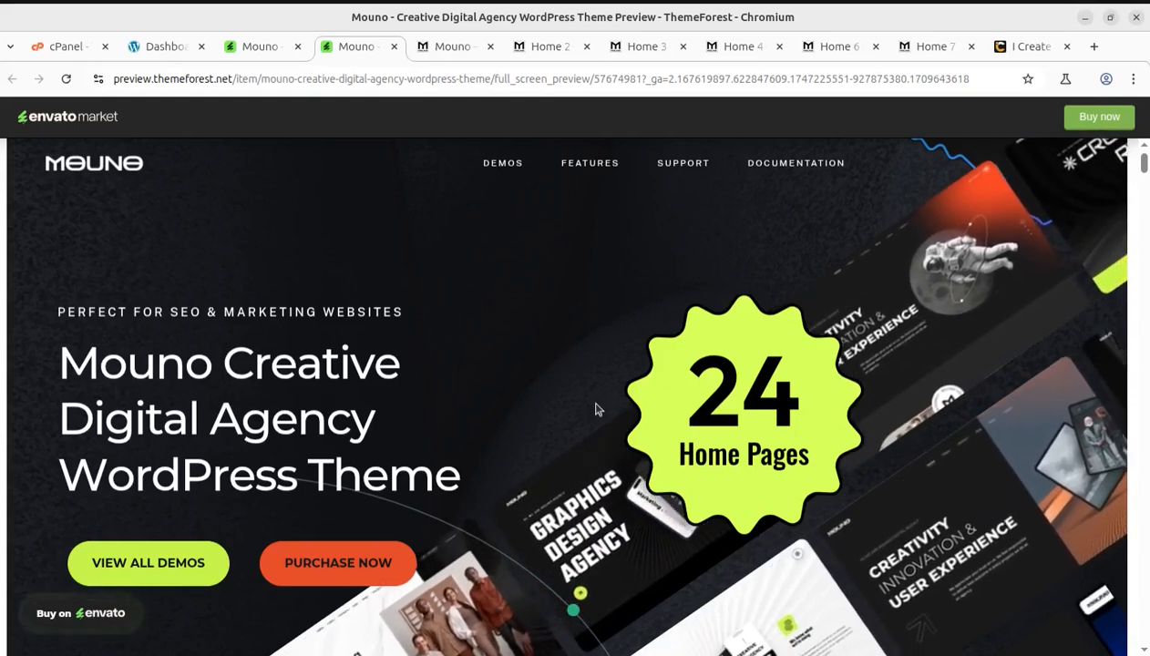
Step: Examine the preview's theme overview and the Light, Dark and Onepage variants offered for the first two homepage demos
scroll(597, 409, down, 5)
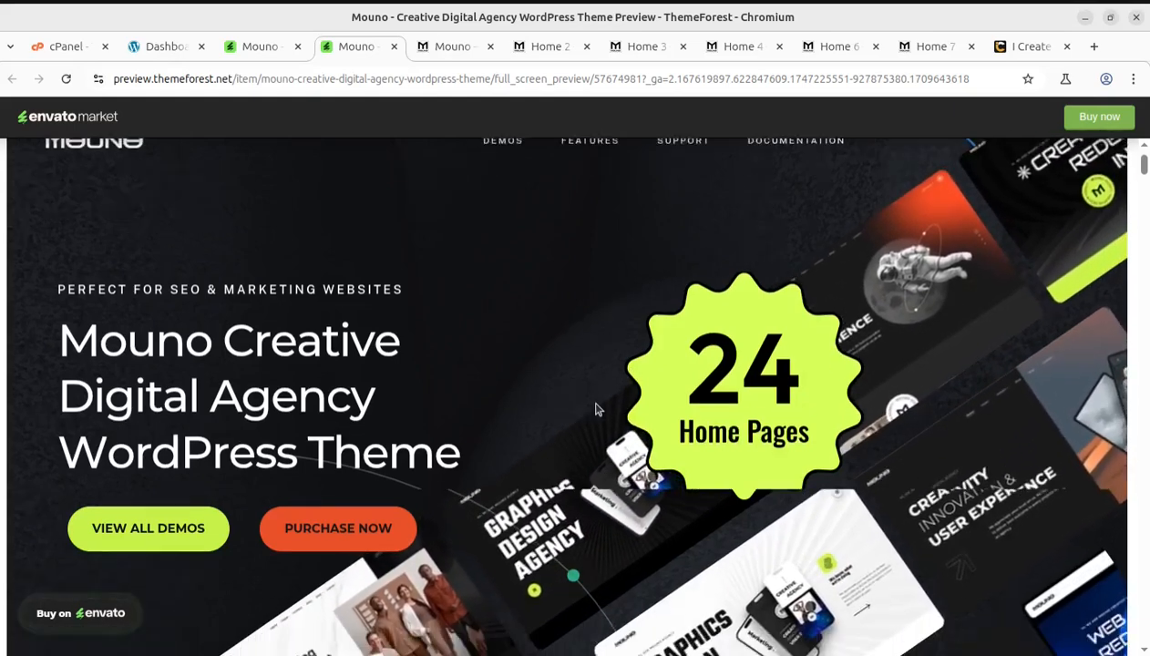
scroll(311, 637, down, 10)
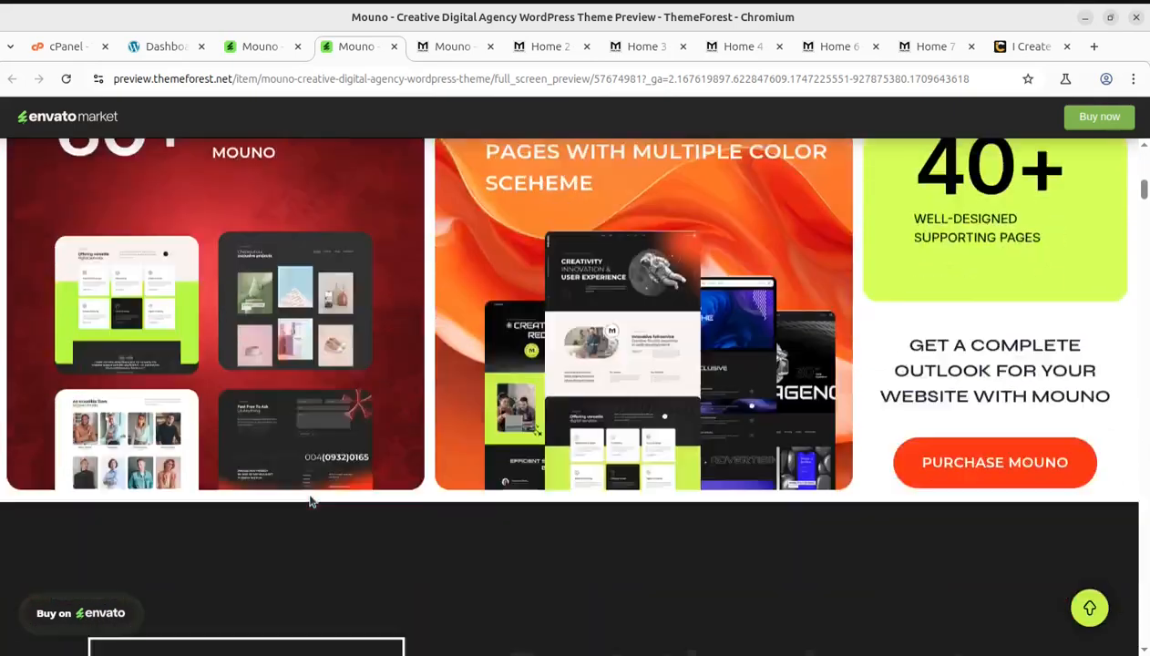
scroll(370, 556, up, 5)
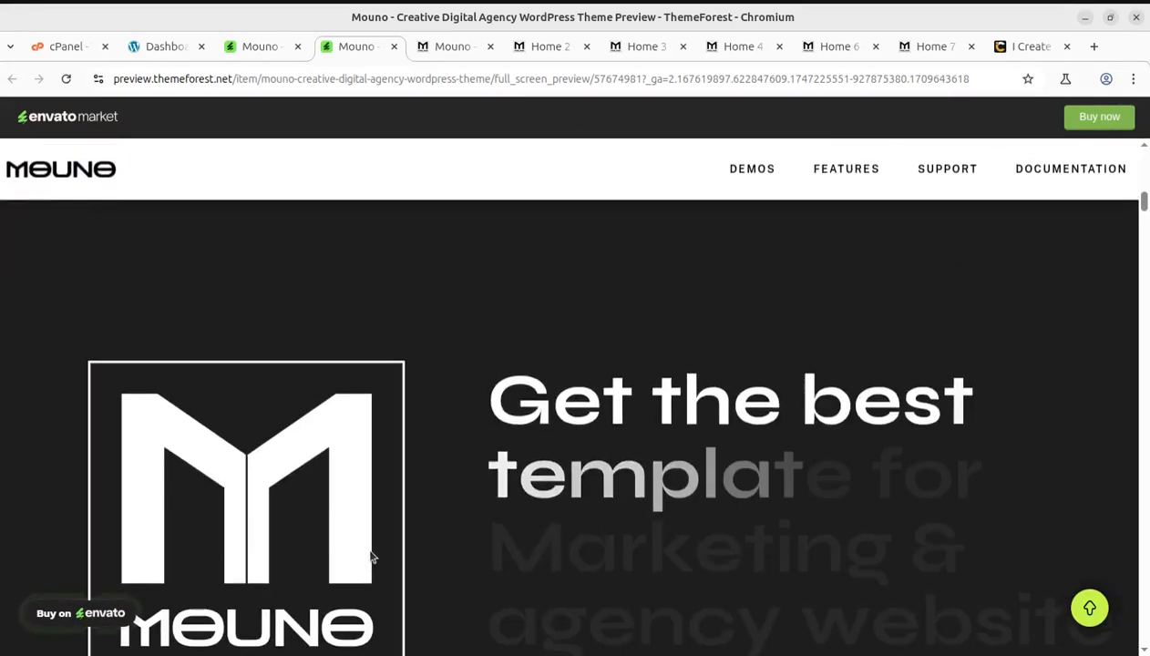
scroll(372, 554, down, 9)
mouse_move(316, 521)
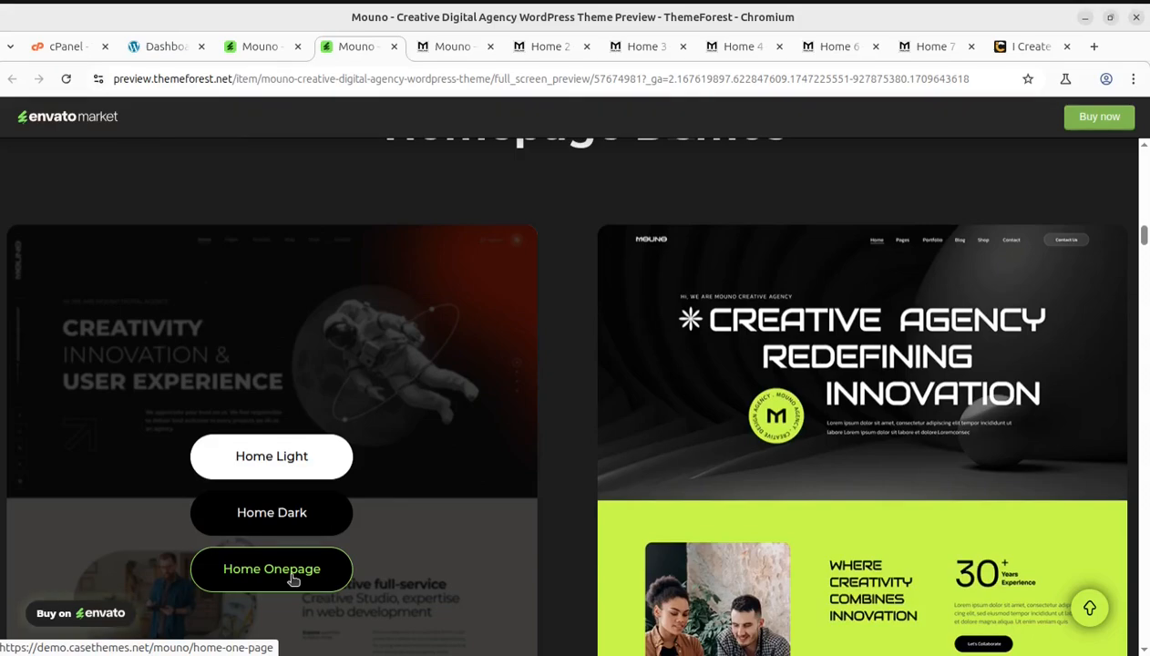
mouse_move(764, 434)
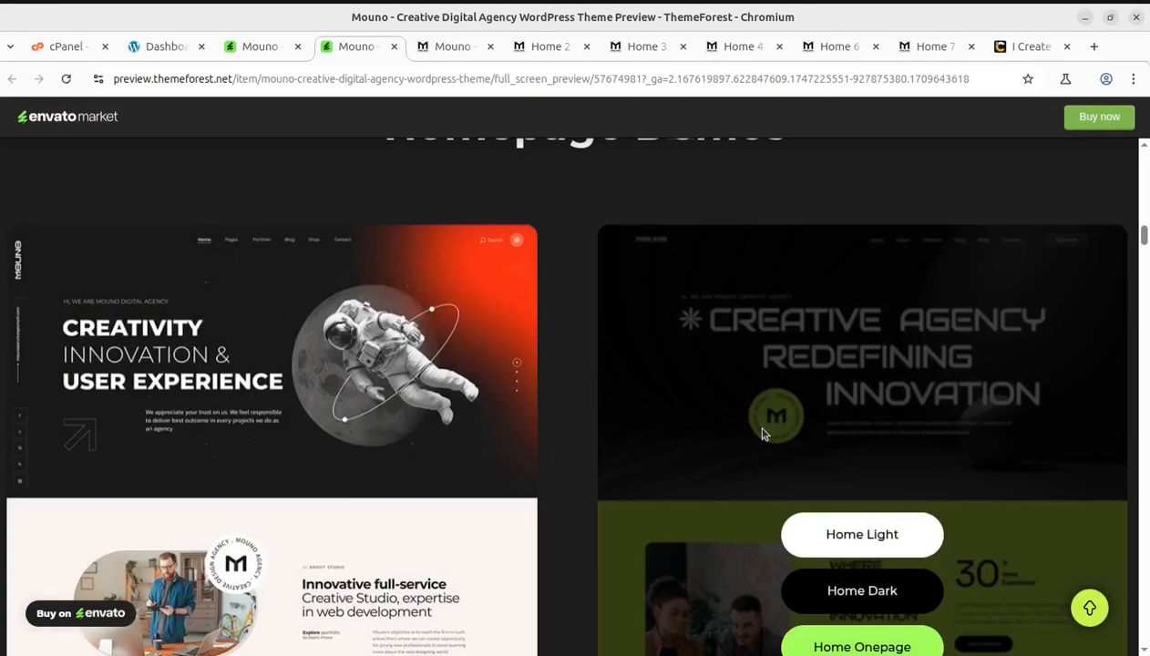
mouse_move(507, 322)
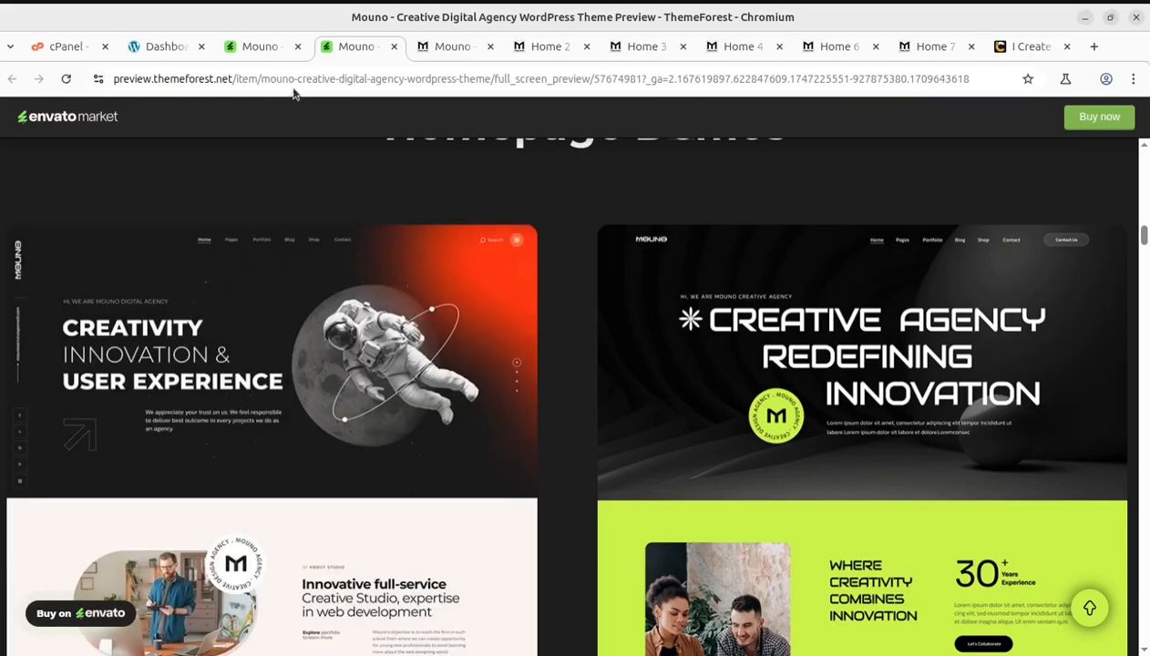
Step: Check Mouno's ThemeForest item page and revisit the main demo's hero and About Studio sections
click(260, 47)
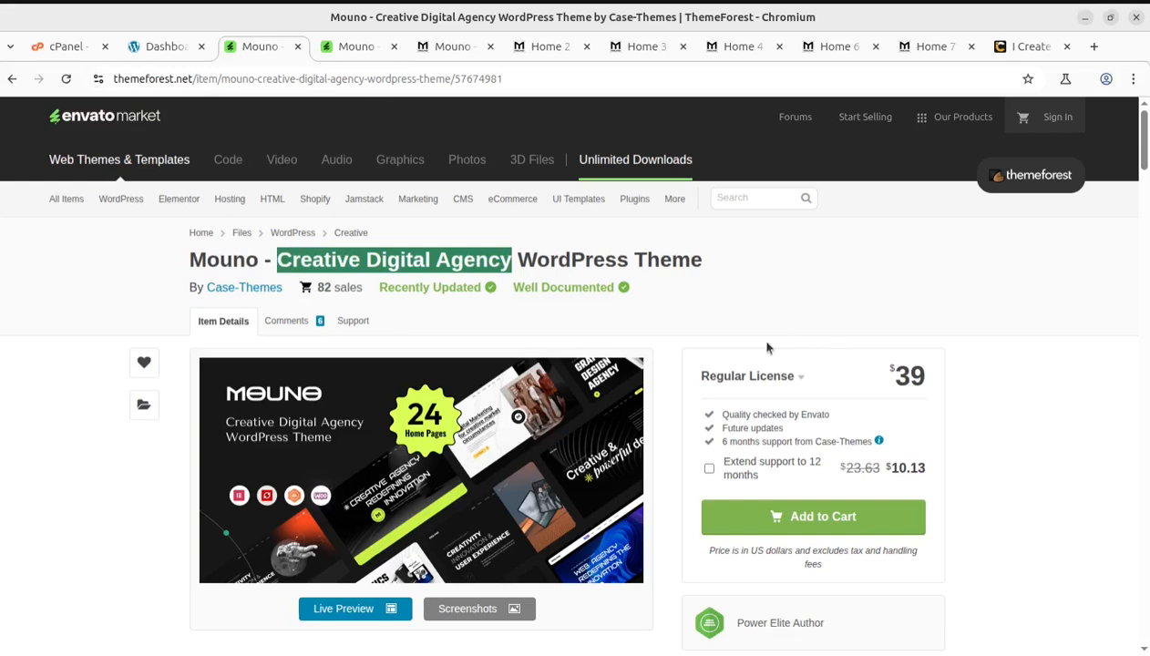
click(450, 46)
scroll(456, 506, up, 5)
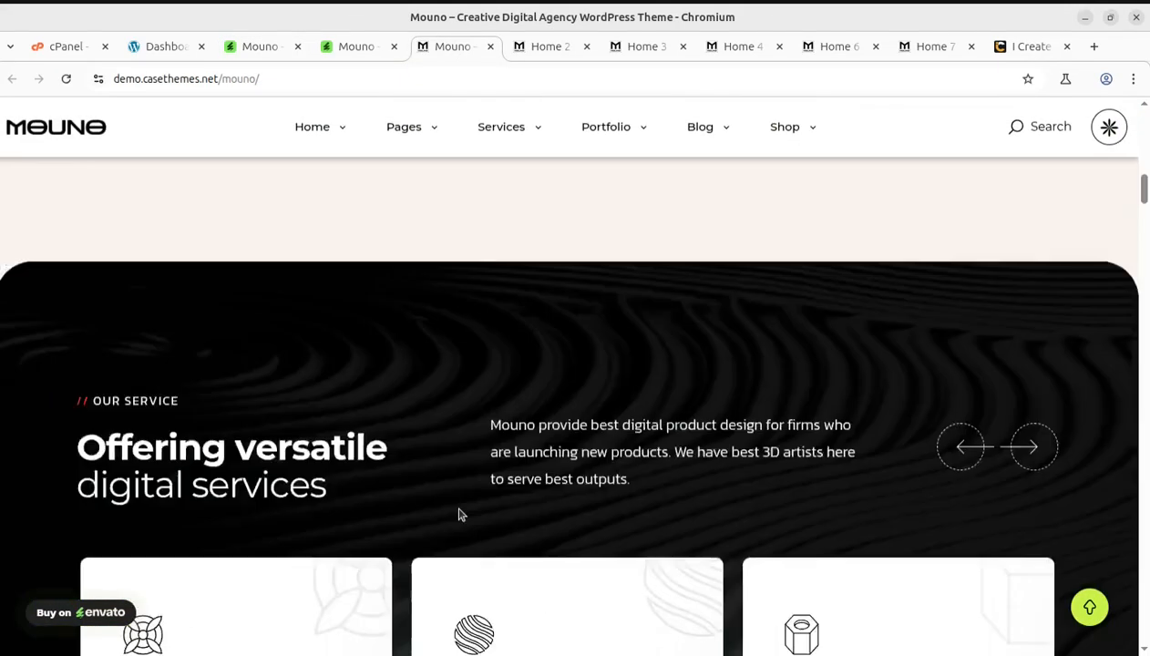
scroll(459, 515, up, 10)
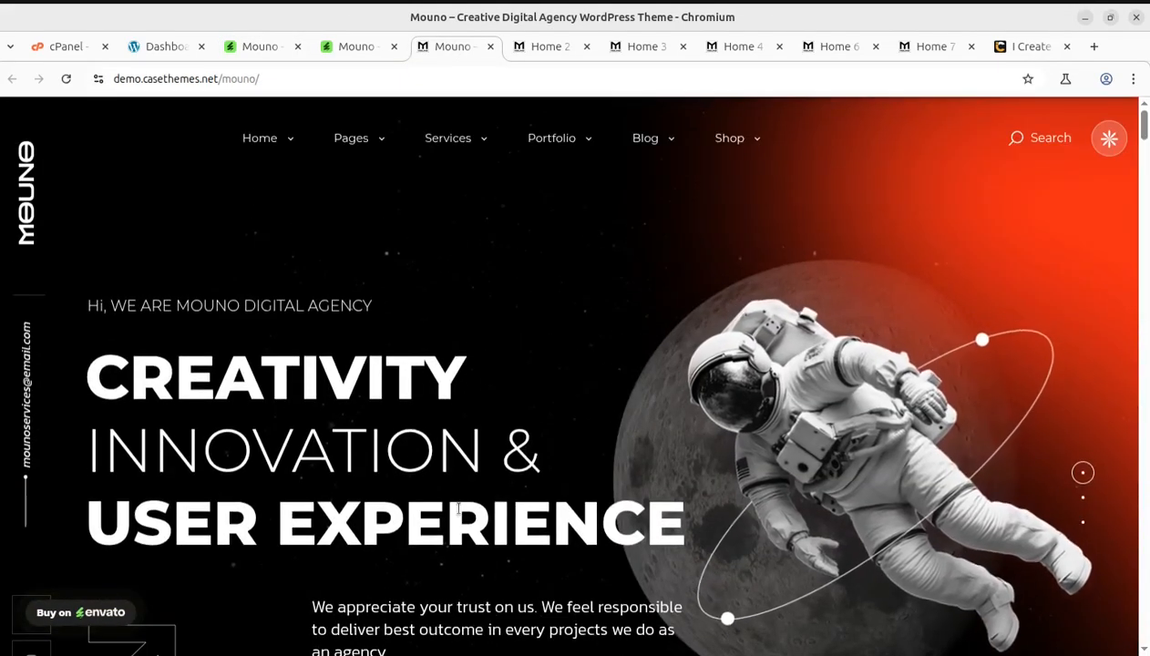
scroll(459, 509, down, 7)
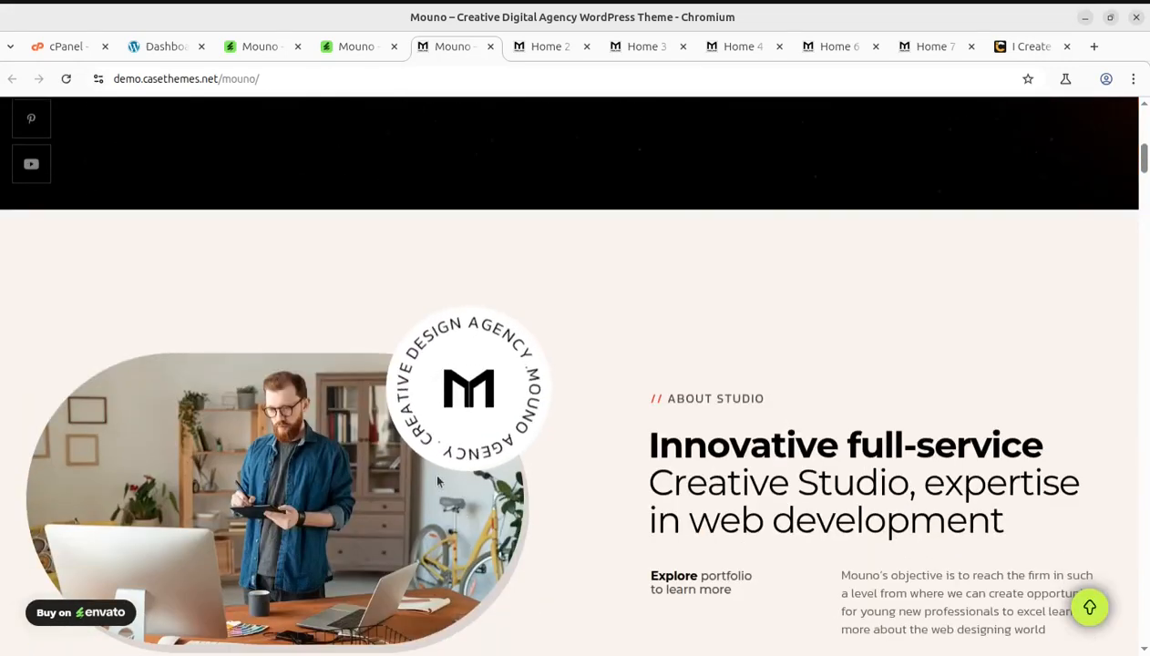
Step: Look at the hosting account's cPanel tools page and the site's WordPress dashboard, ending on the dashboard
click(66, 48)
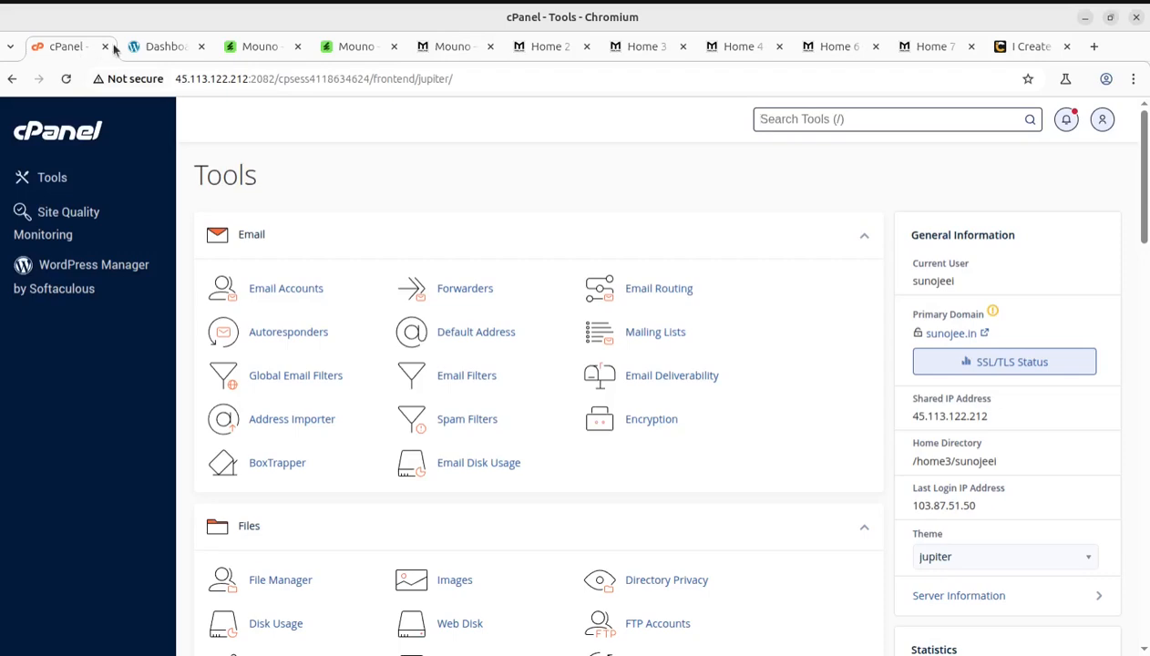
click(154, 50)
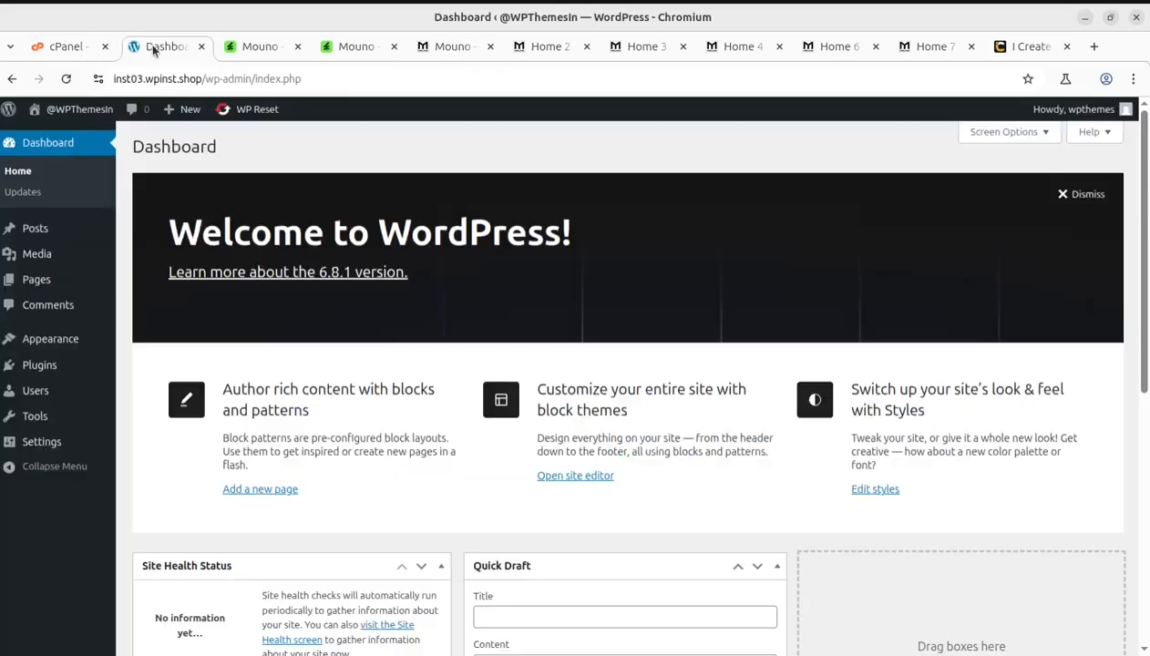
click(62, 49)
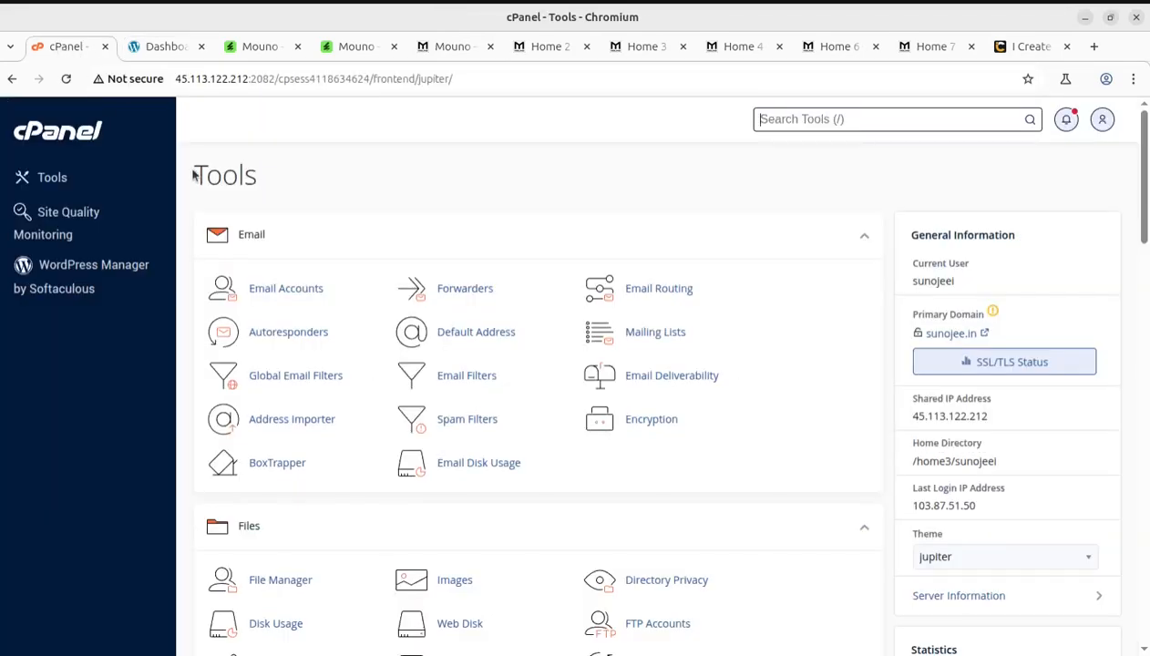
click(157, 49)
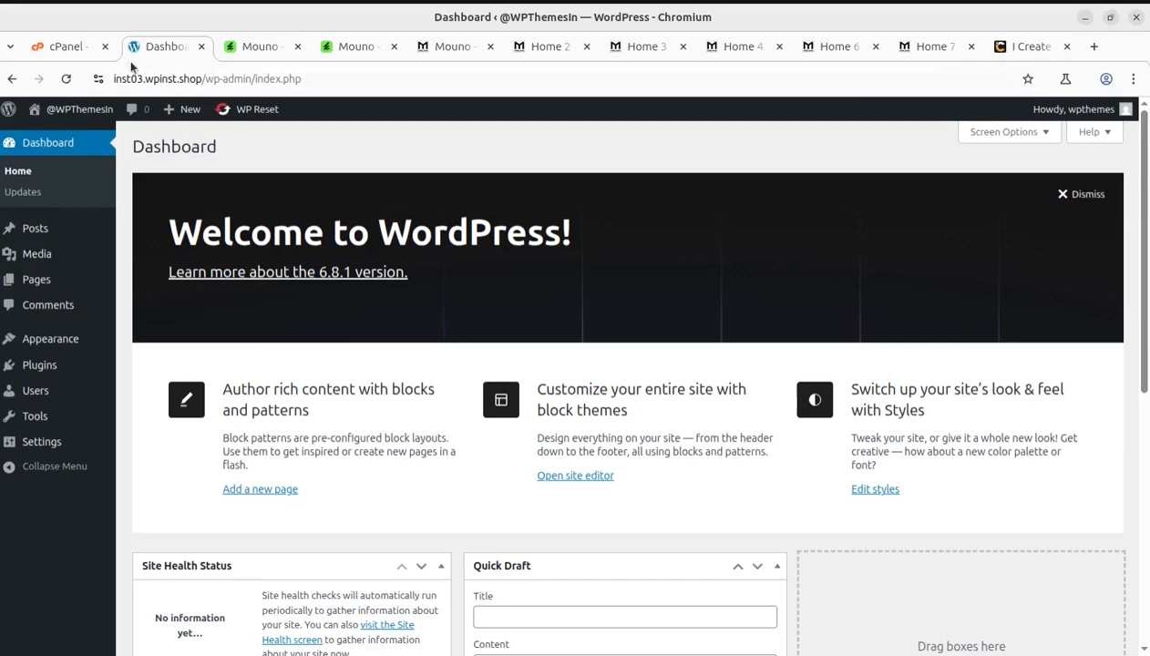
click(64, 53)
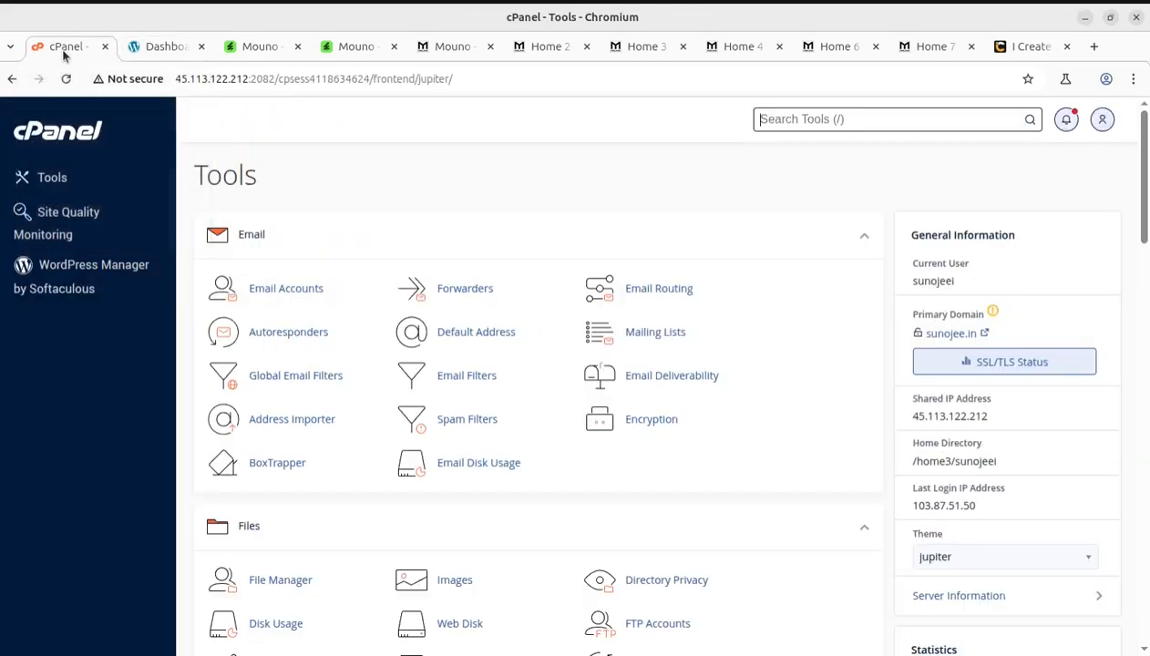
click(162, 51)
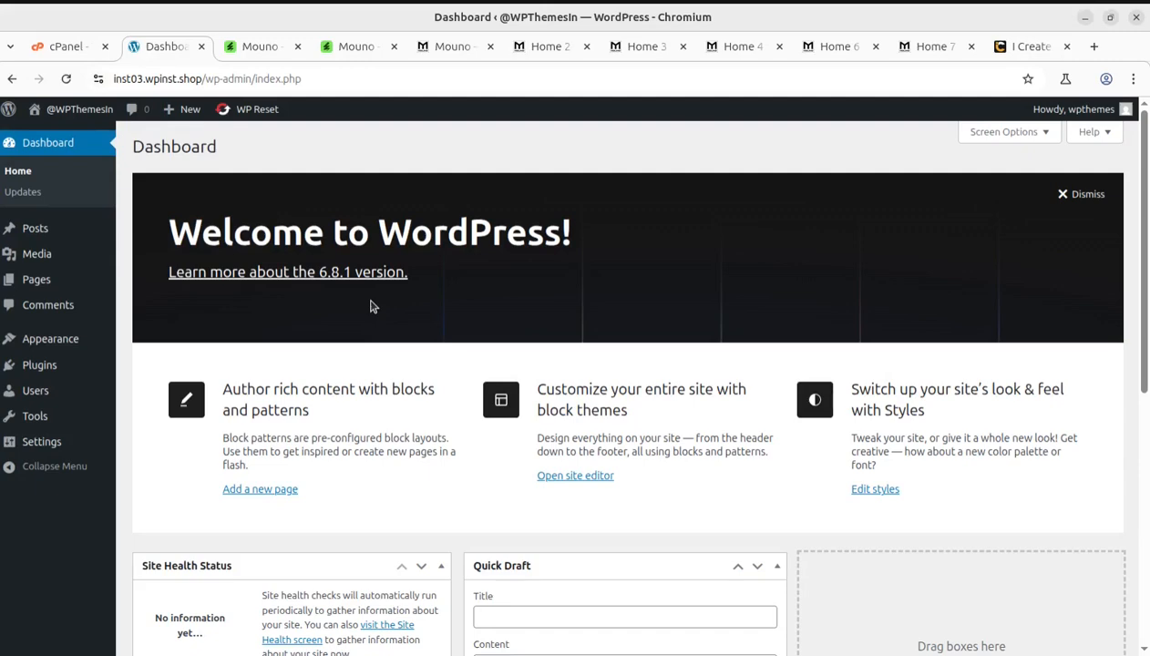
Step: Look at Mouno's ThemeForest item page again and return to the WordPress dashboard
click(260, 48)
click(109, 321)
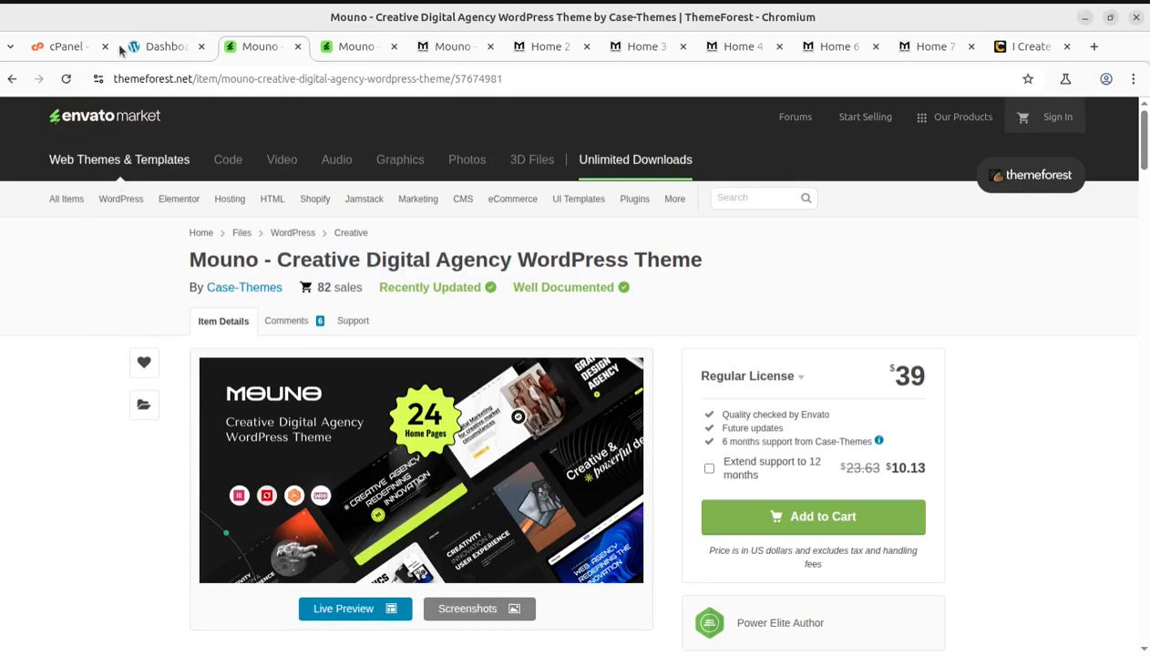
click(154, 50)
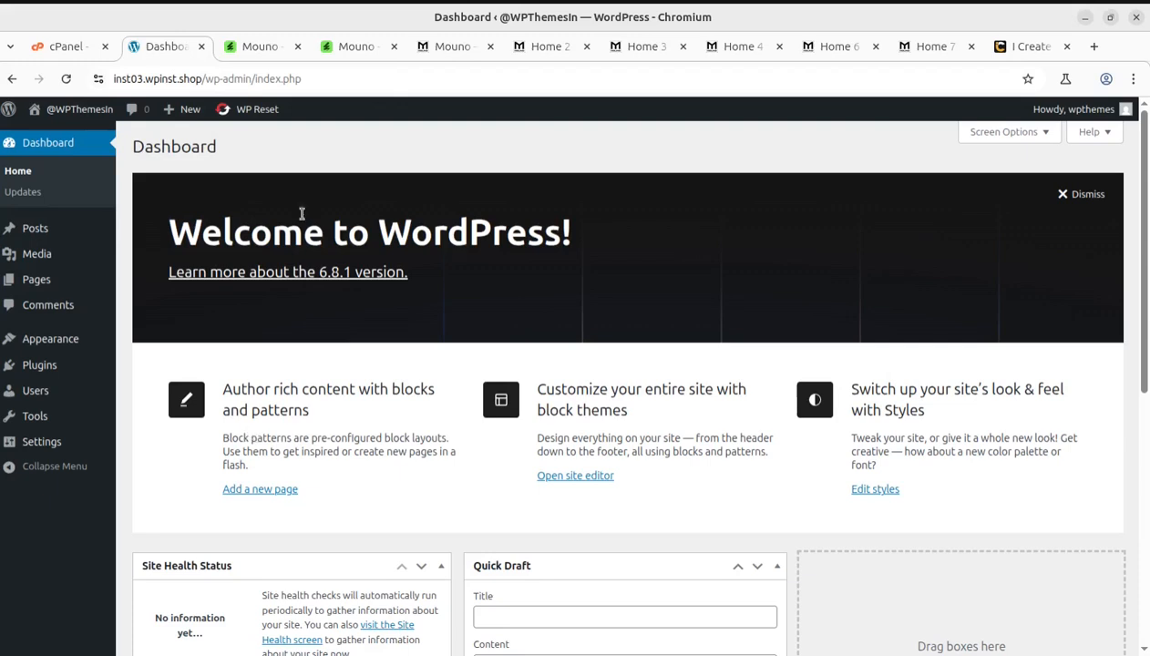
Step: View the opening banners of Mouno's main, Home 2 and Home 3 demo pages
click(443, 48)
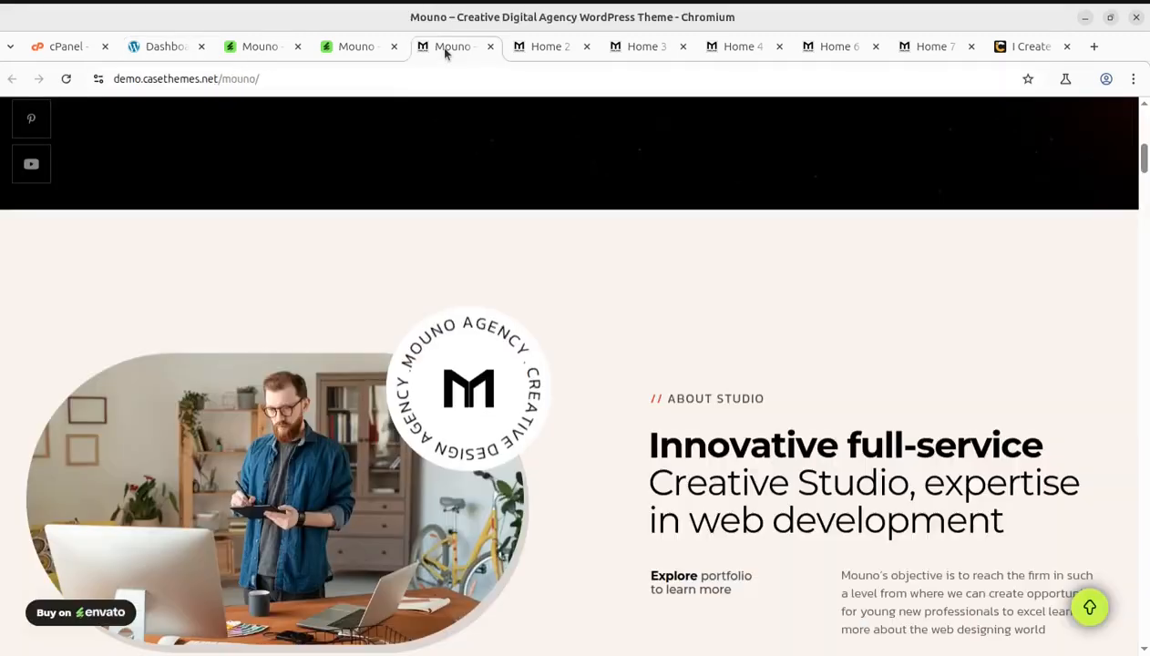
scroll(593, 382, up, 5)
scroll(601, 387, up, 1)
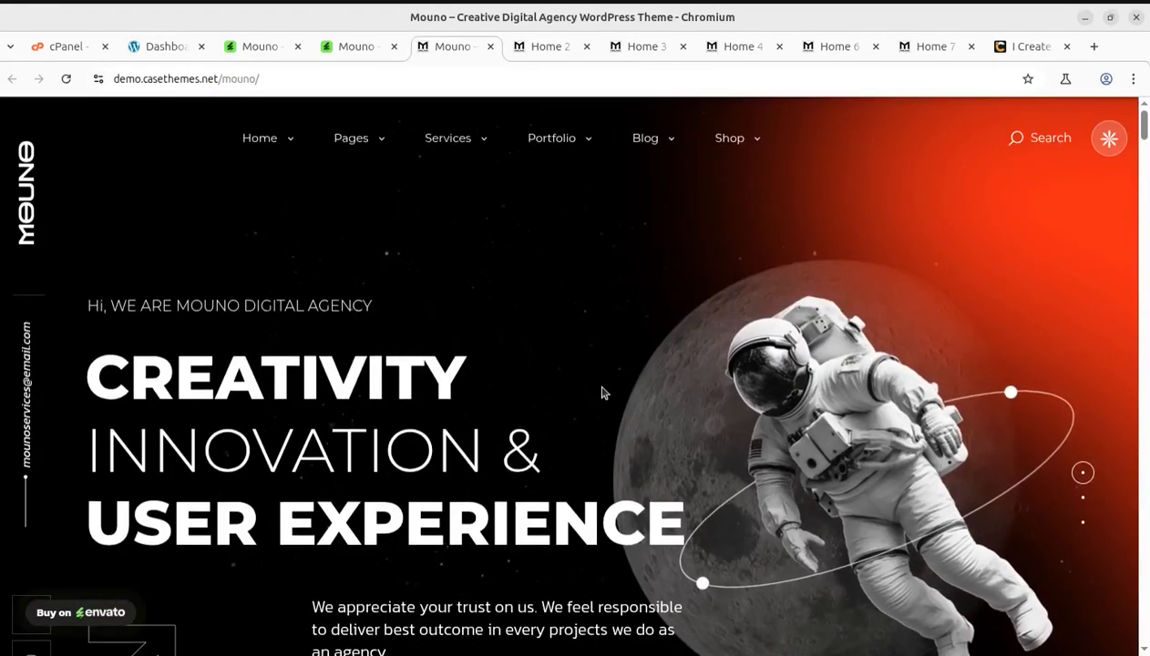
click(543, 51)
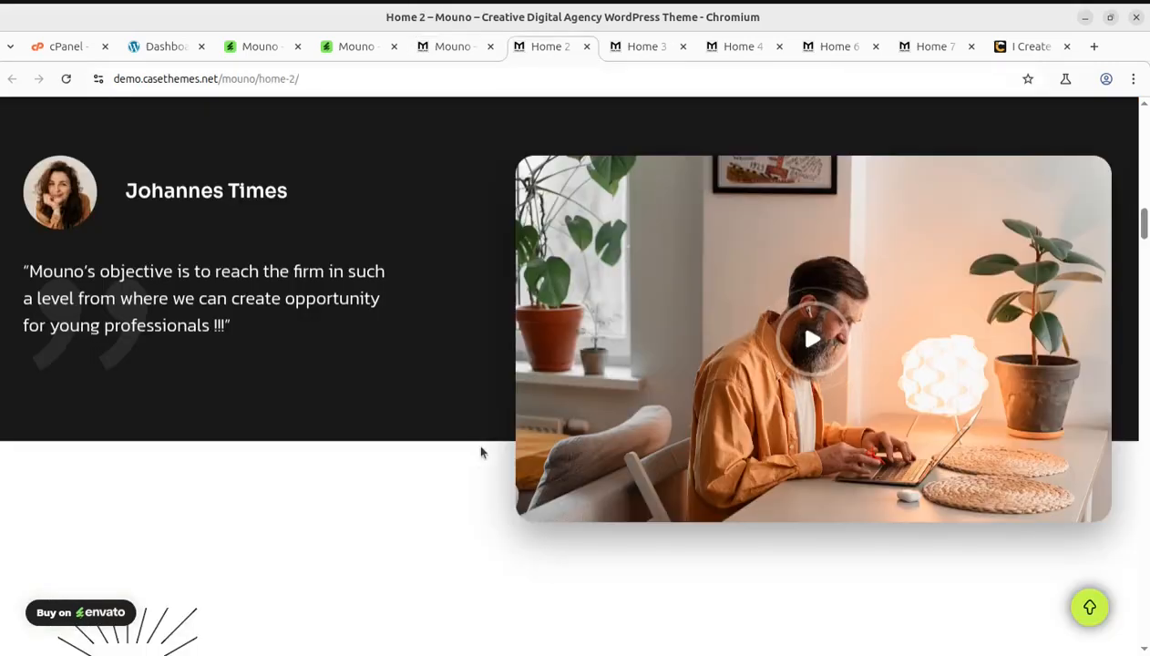
scroll(481, 452, up, 15)
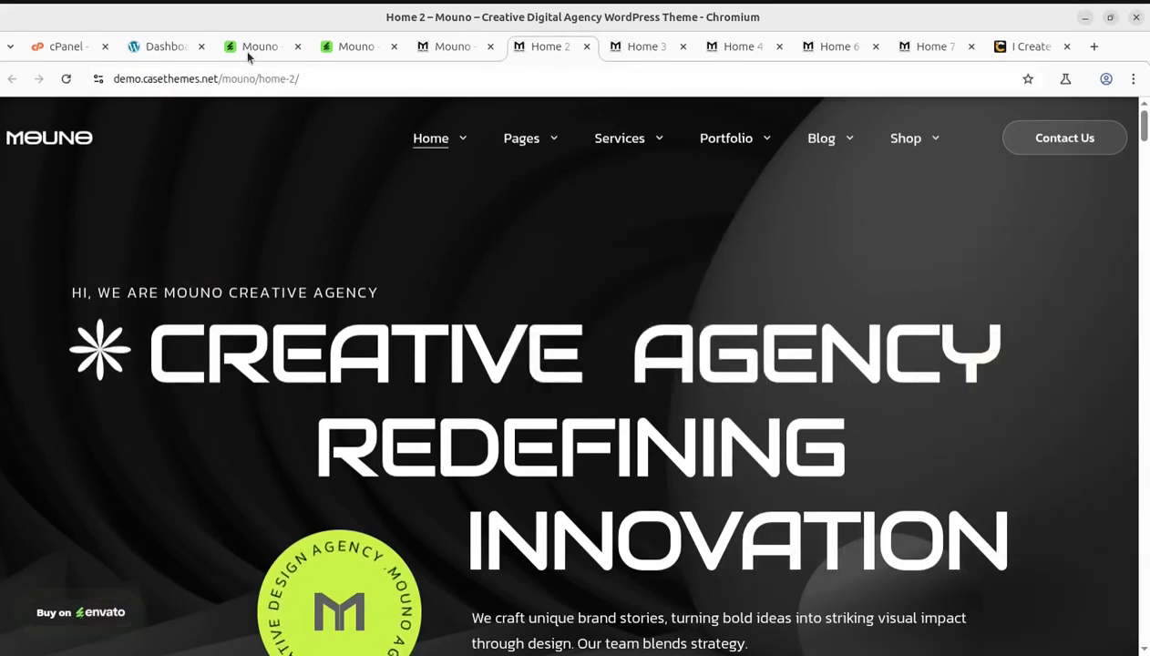
click(636, 50)
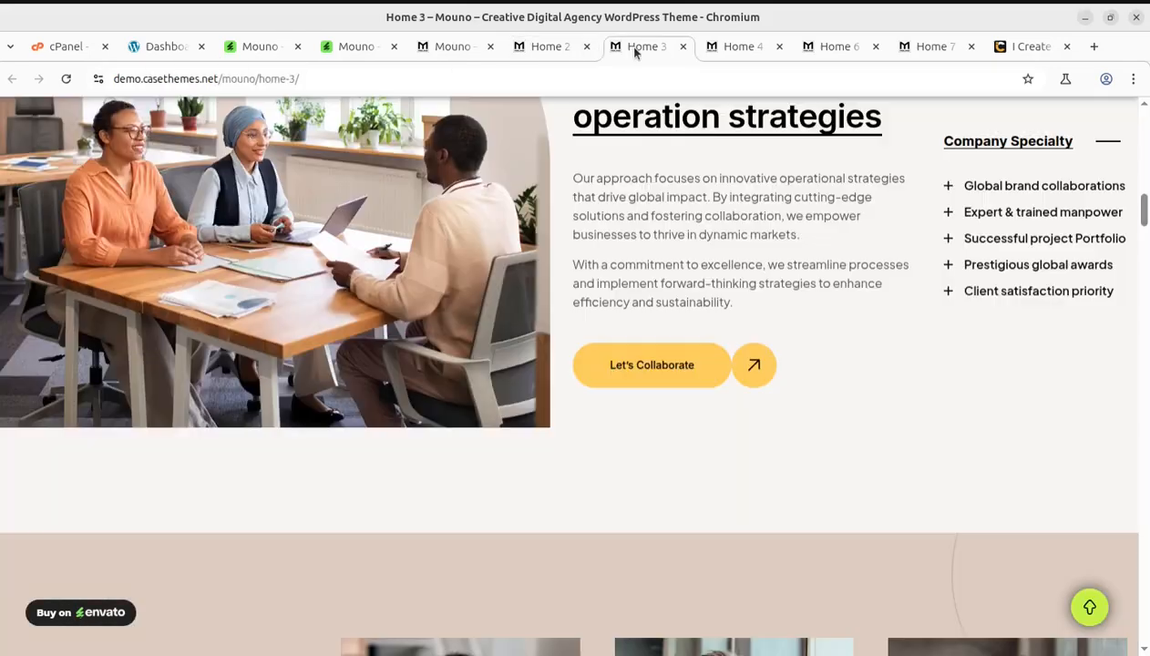
scroll(409, 510, up, 15)
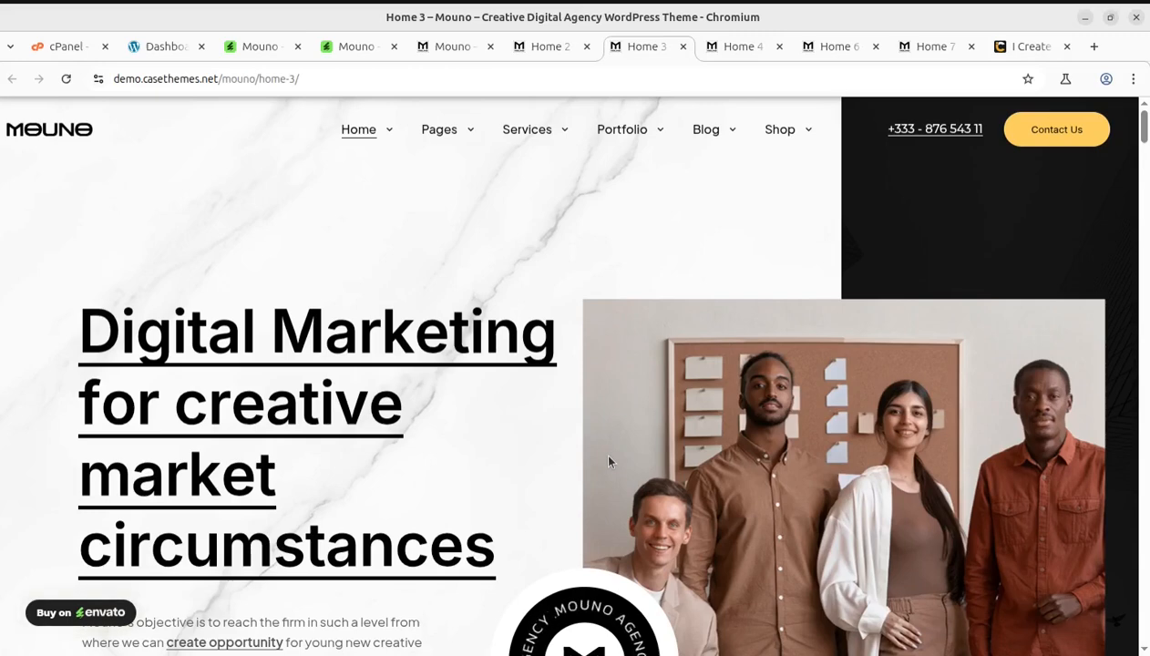
Step: Open the WordPress site's front end in a separate tab from the dashboard, view it, and return to the dashboard
click(163, 55)
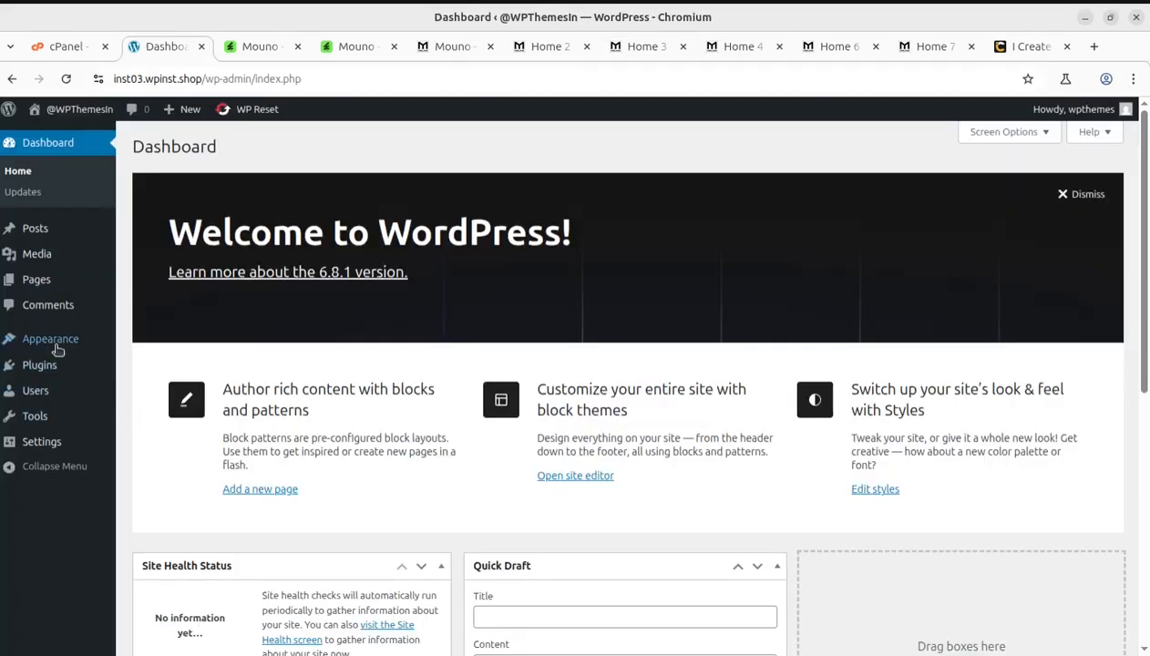
mouse_move(42, 344)
mouse_move(68, 110)
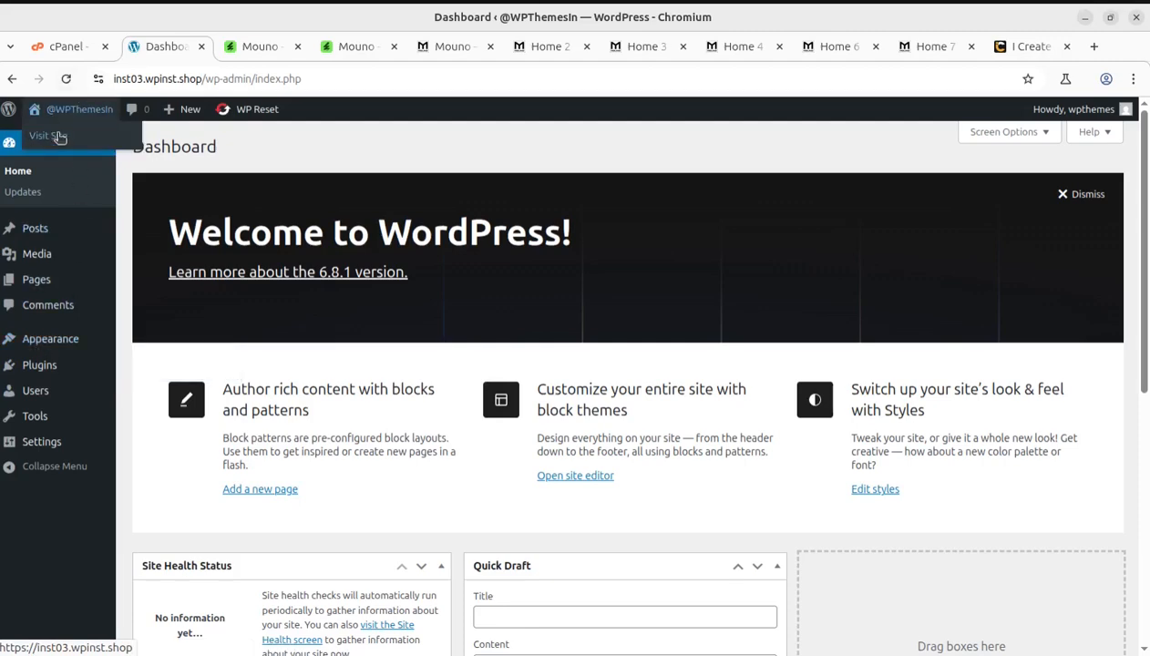
middle_click(59, 134)
click(239, 49)
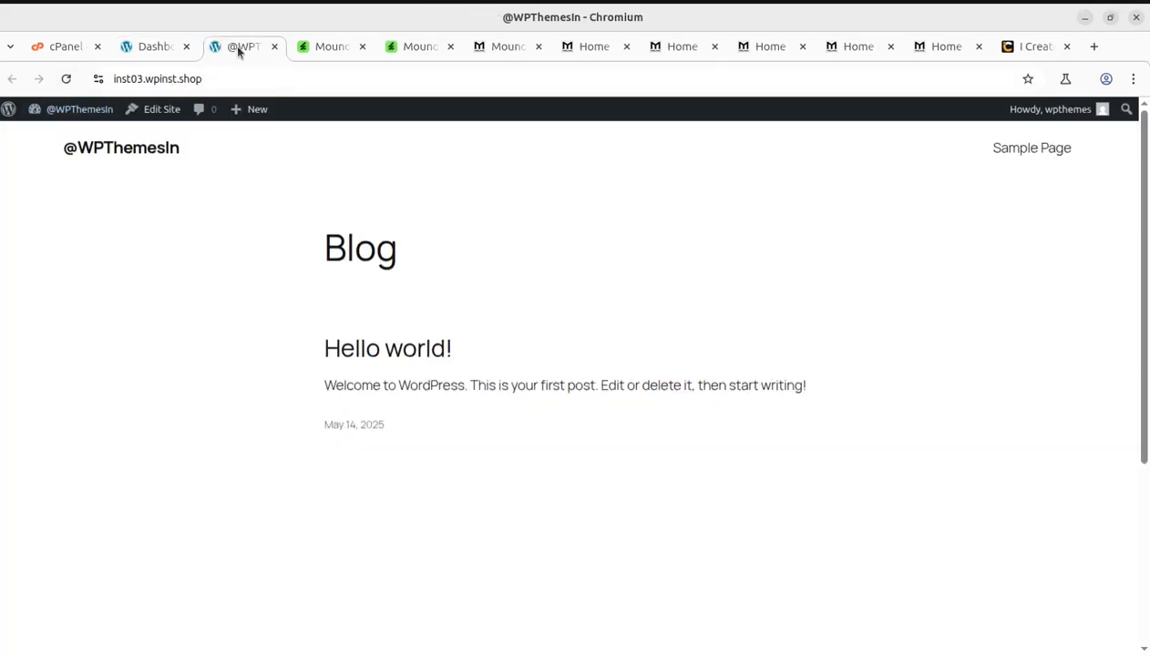
click(158, 51)
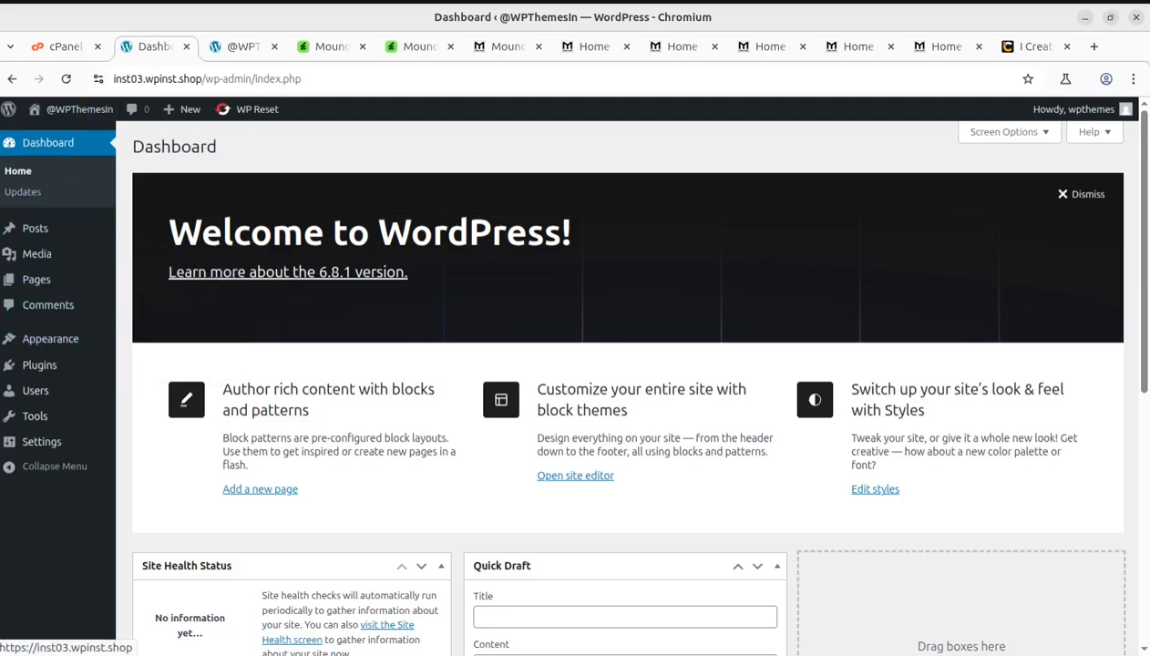
Step: Switch to the file manager, check the two plugin archives in Mouno_v1.0.0's Plugins folder, and return to the package folder
click(7, 30)
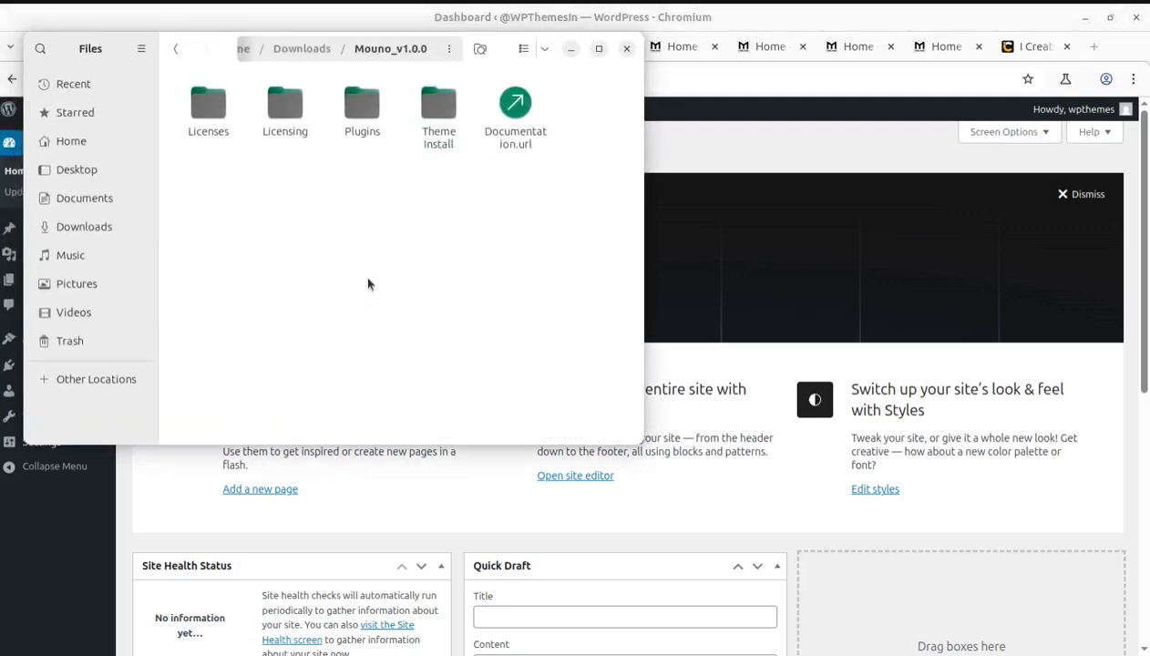
double_click(361, 119)
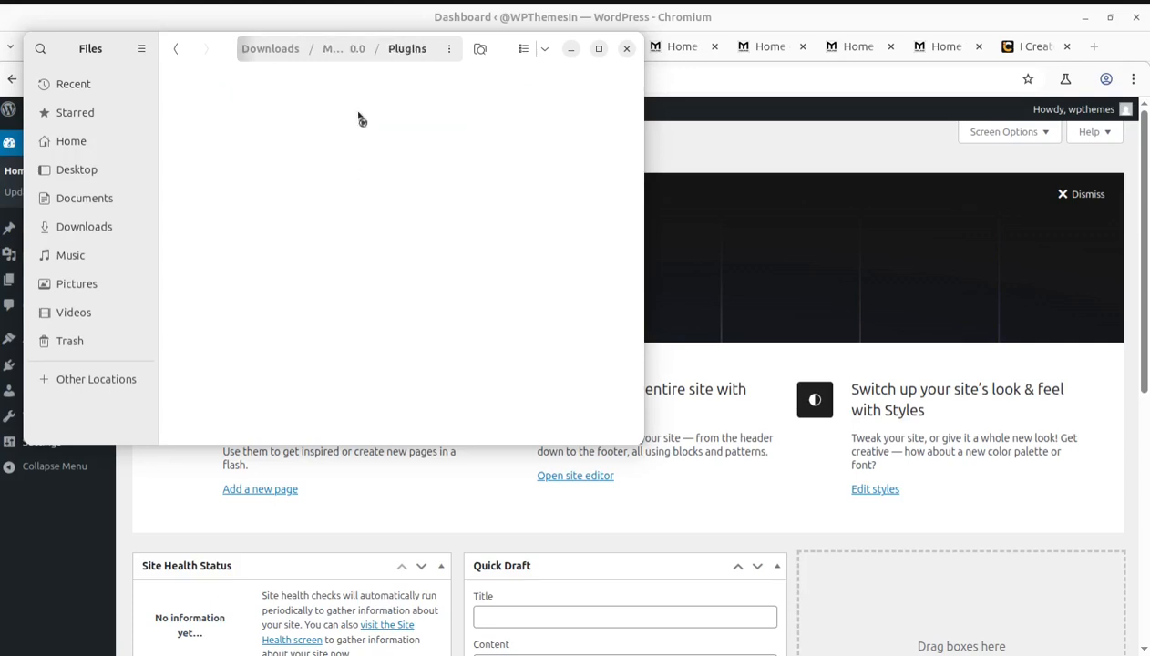
click(215, 144)
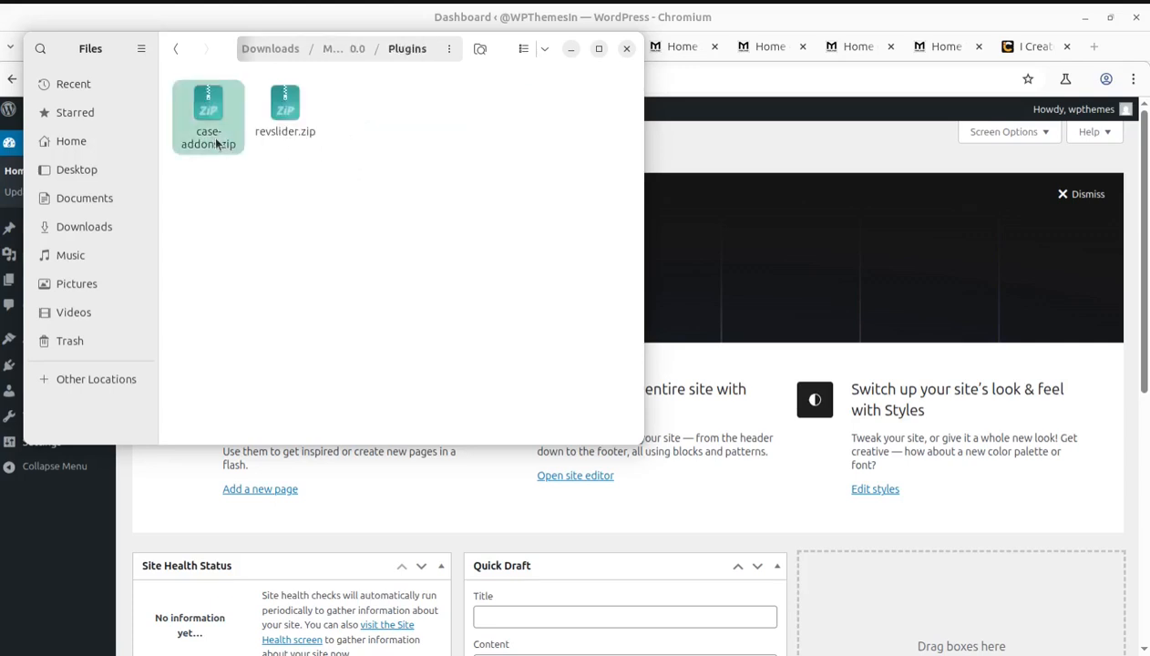
click(275, 129)
click(330, 52)
Step: Locate mouno.zip in the package's Theme Install folder and minimize the file manager
double_click(421, 116)
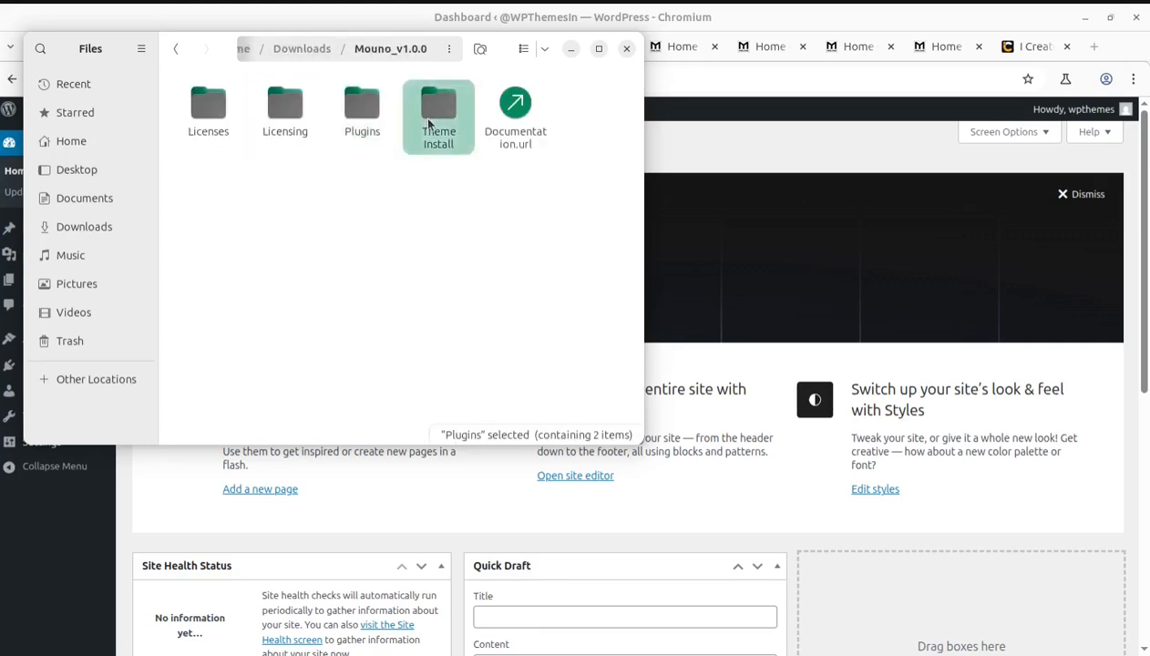
click(205, 111)
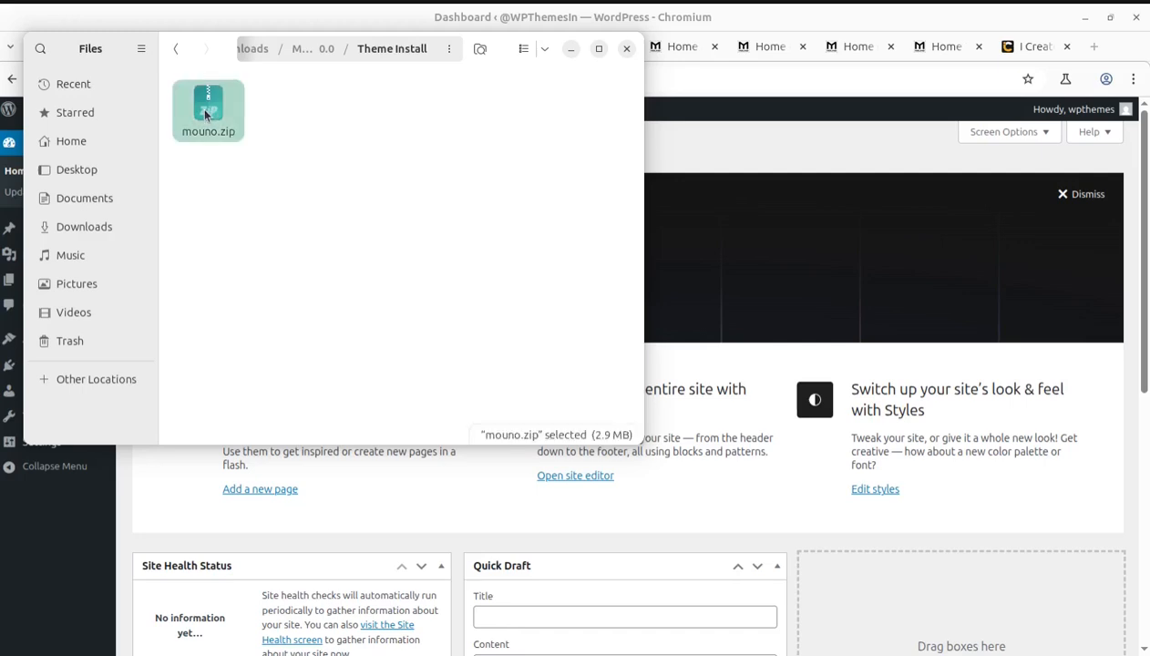
click(304, 49)
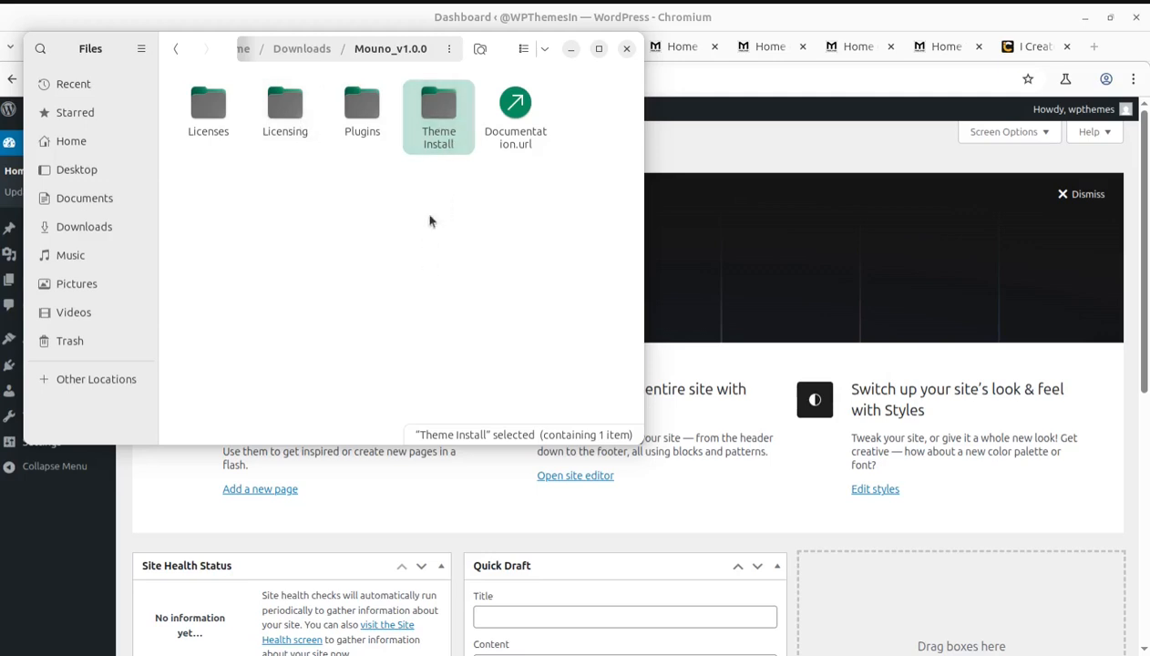
double_click(424, 119)
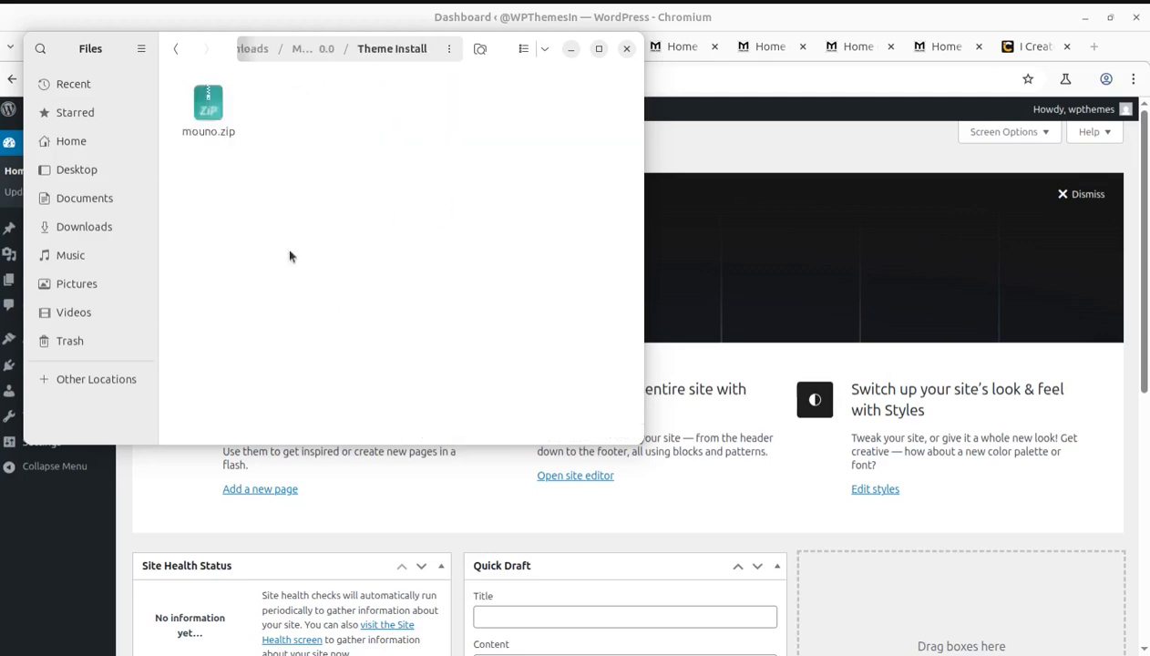
click(203, 134)
click(568, 50)
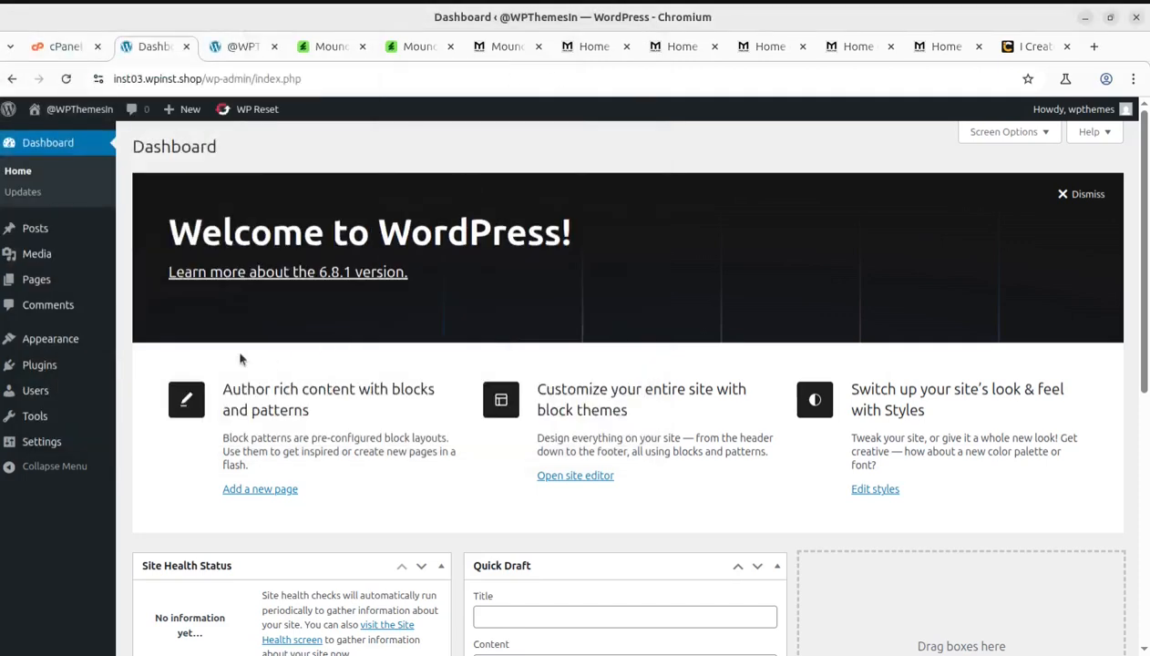
Step: Add a new theme to the WordPress site by uploading and installing mouno.zip from the Theme Install folder
click(138, 342)
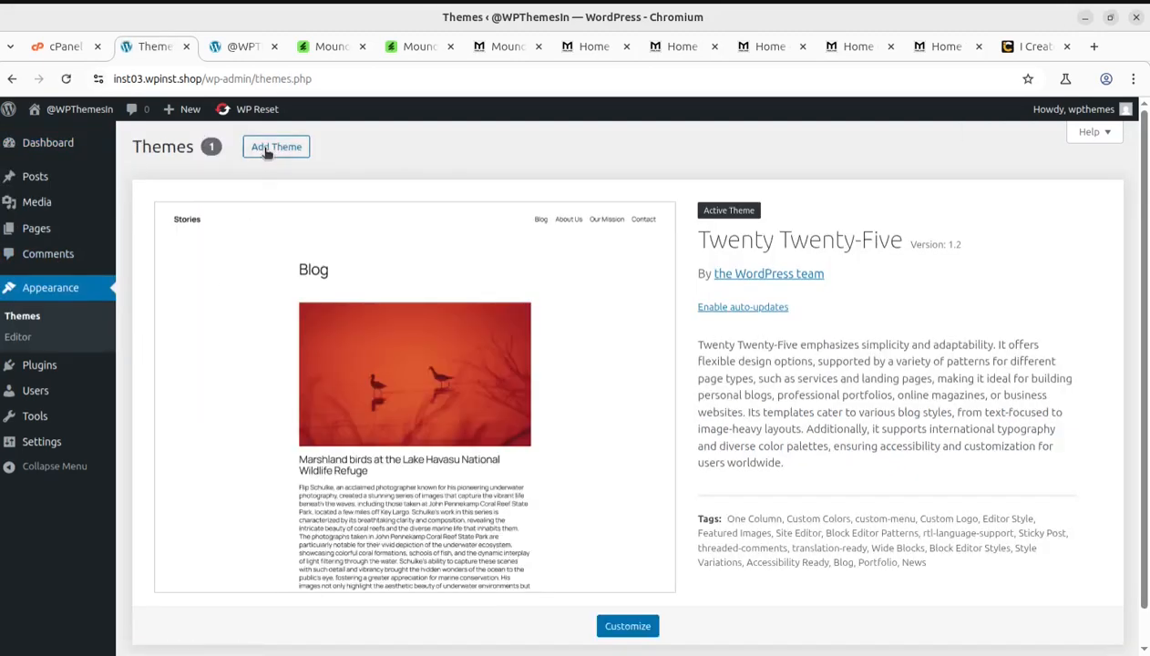
click(267, 151)
click(267, 150)
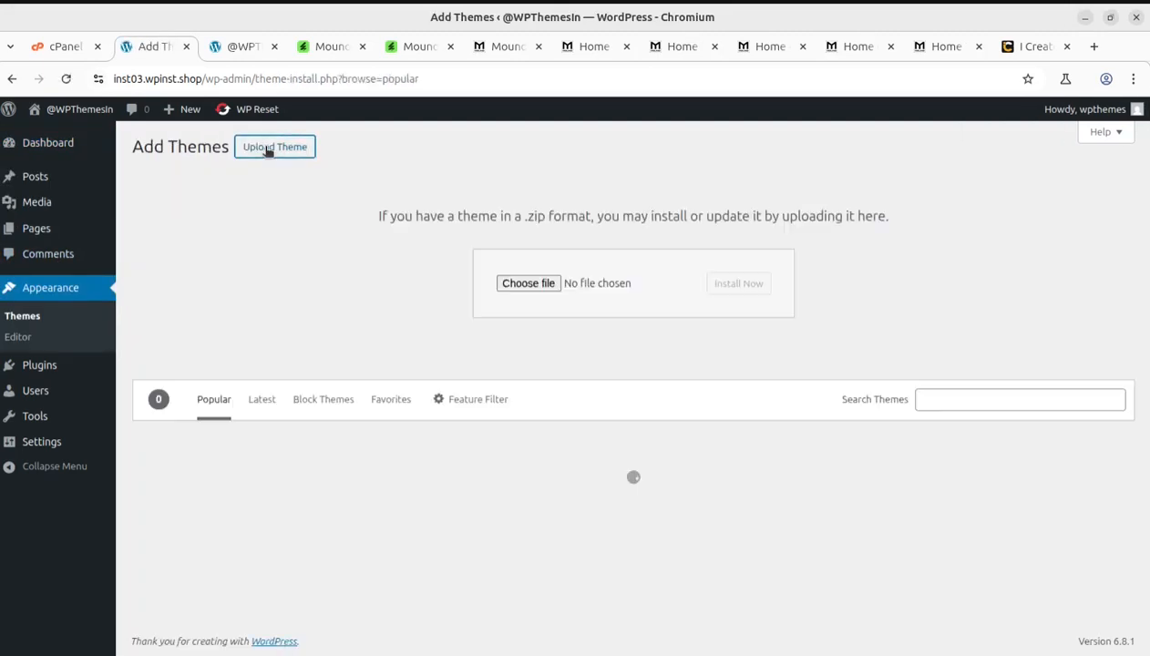
click(538, 282)
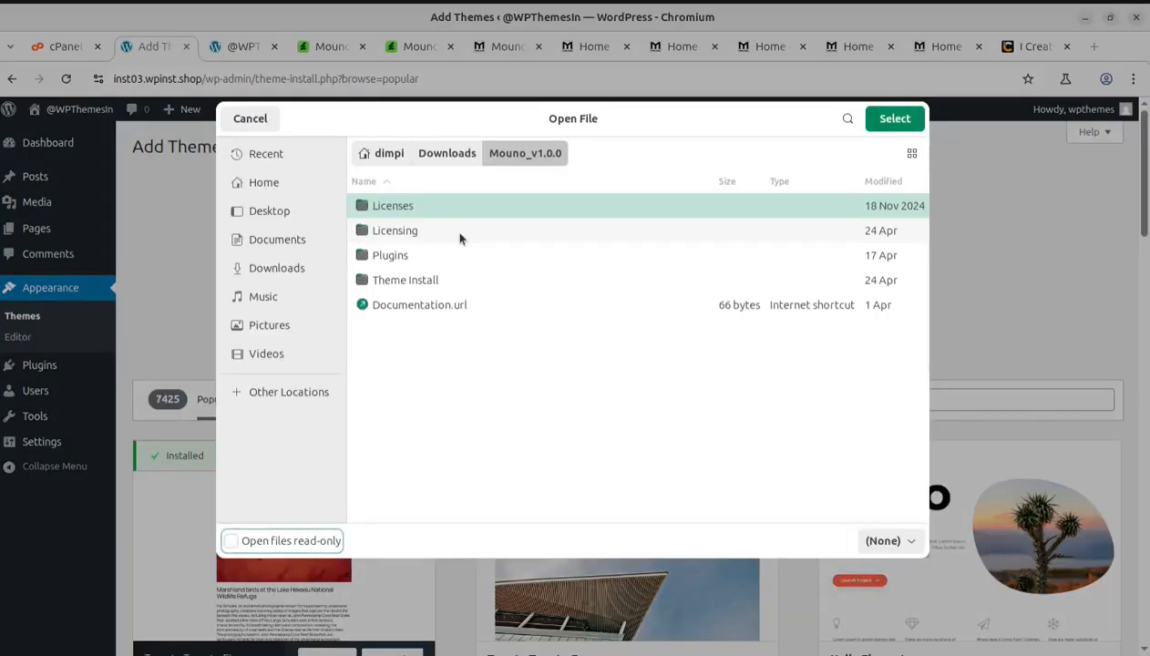
double_click(433, 286)
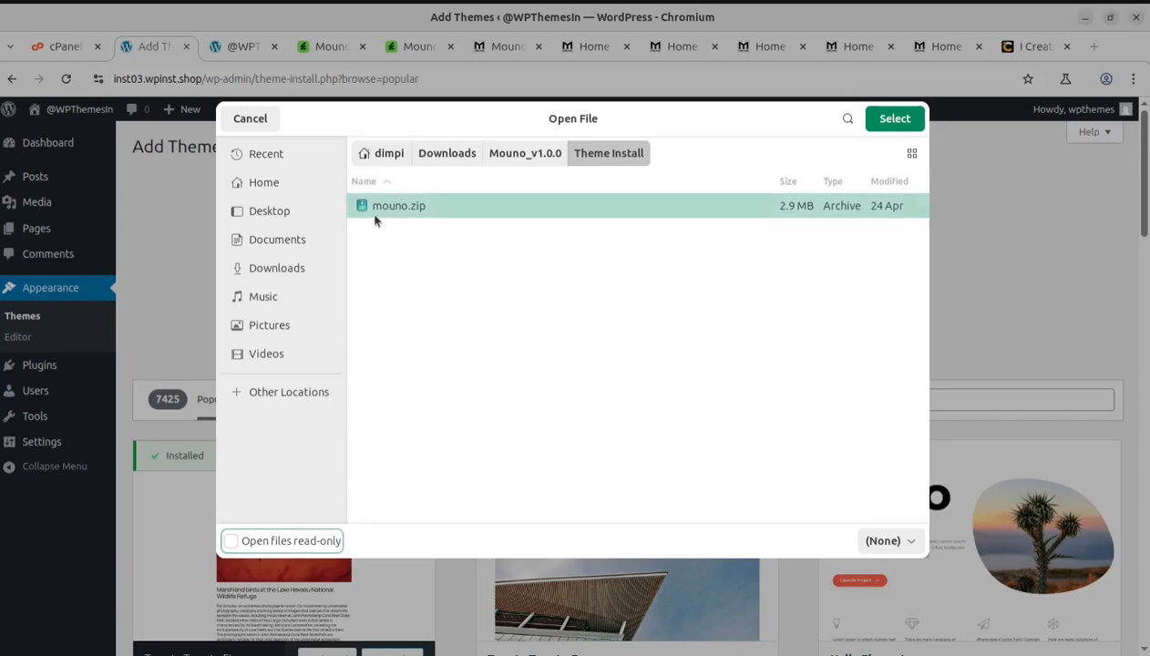
click(879, 121)
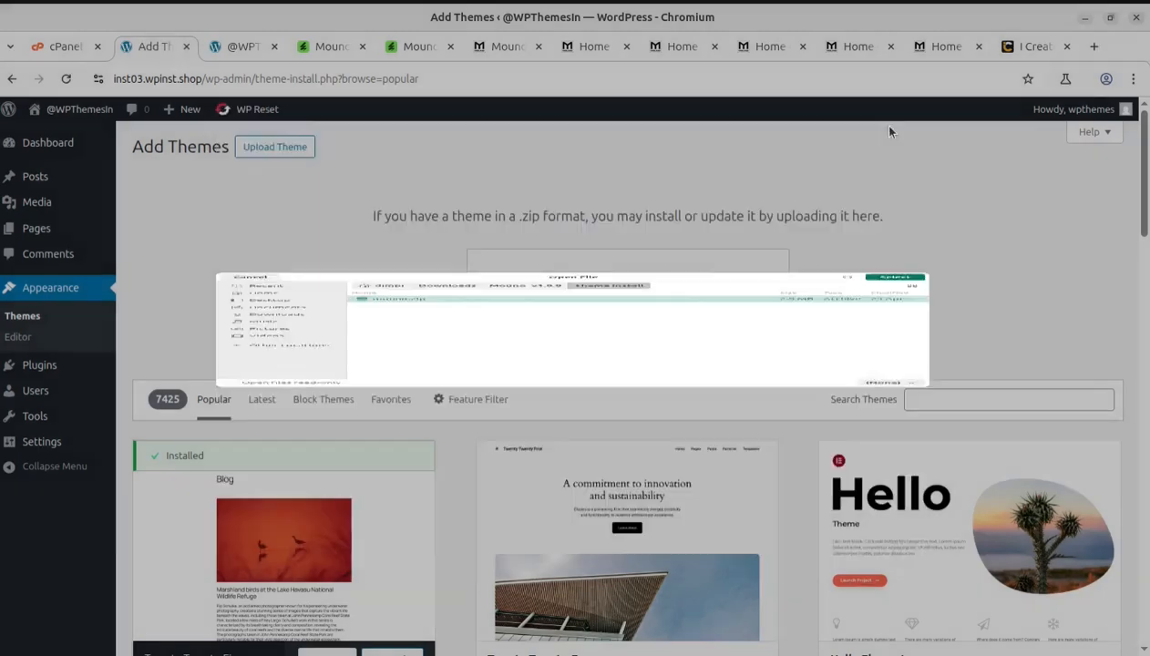
click(730, 288)
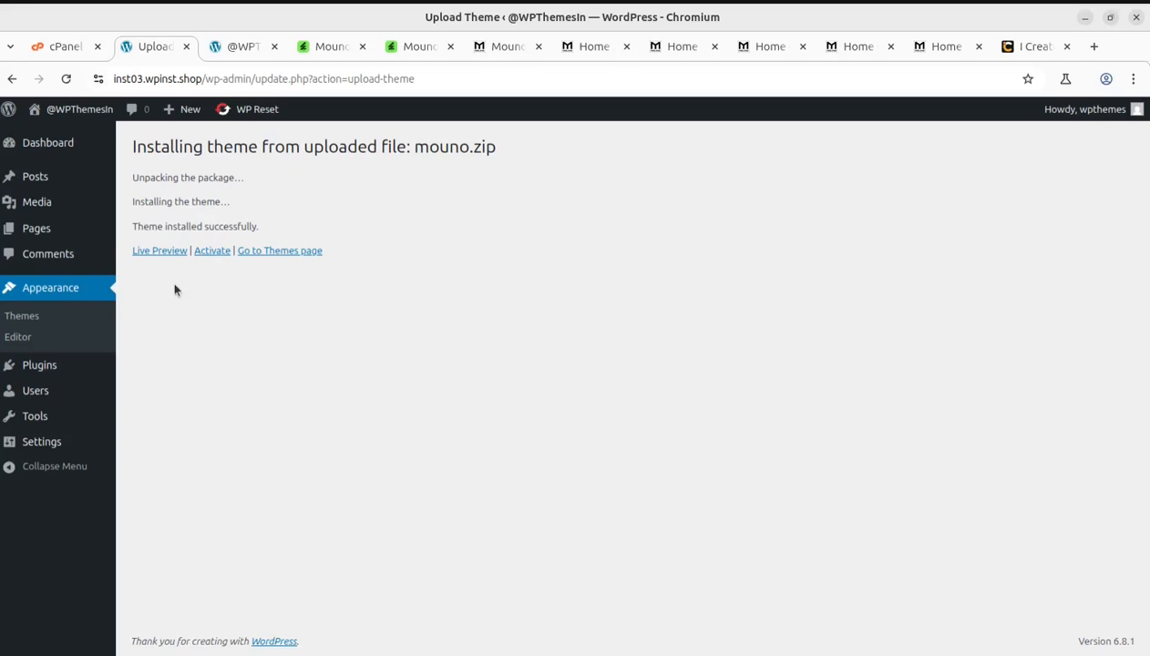
Step: Go to the site's installed themes and open the details of Mouno
click(277, 256)
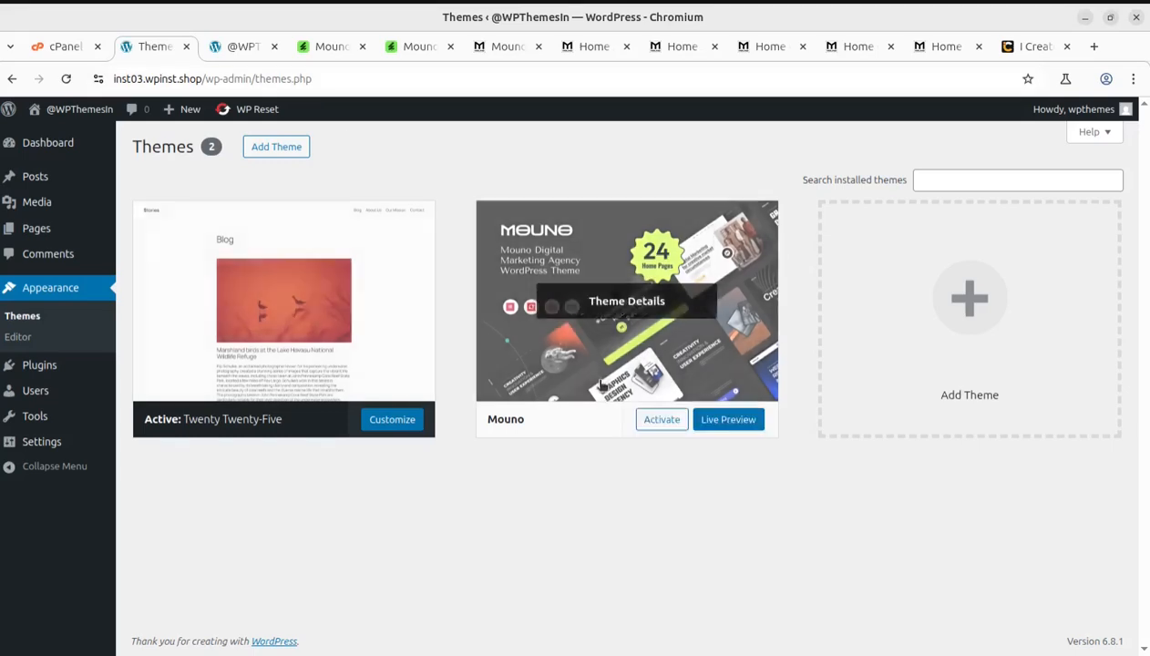
click(611, 313)
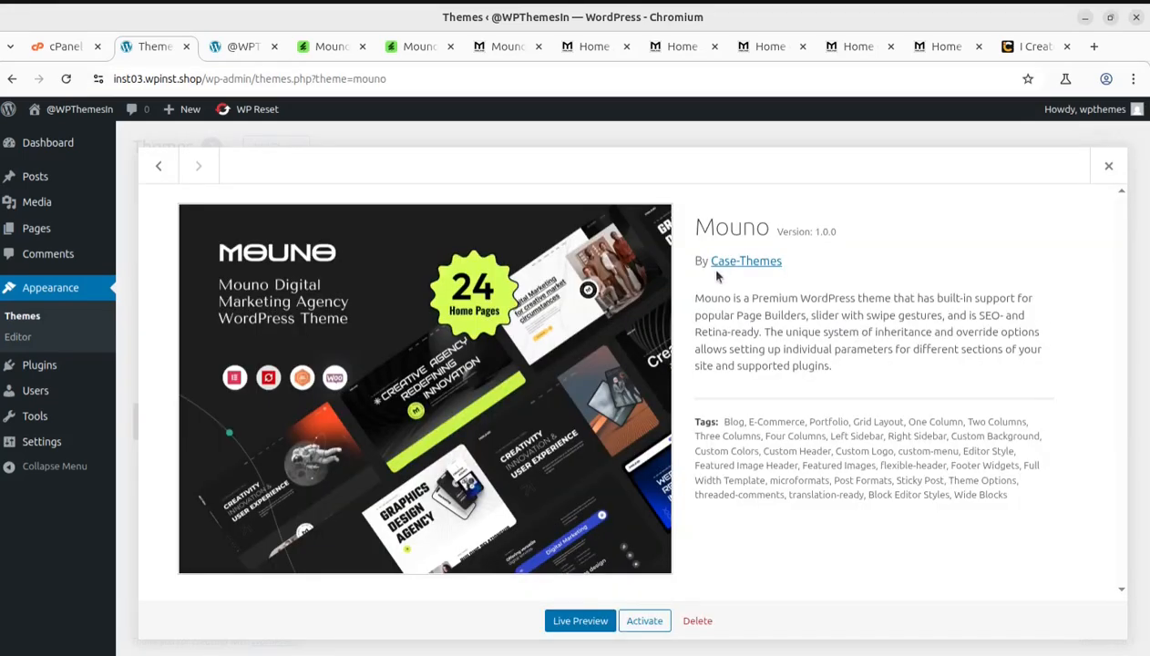
Step: Examine the theme's ThemeForest item page, including its compatibility details, the Power Elite Author badge and the Regular License price
click(334, 47)
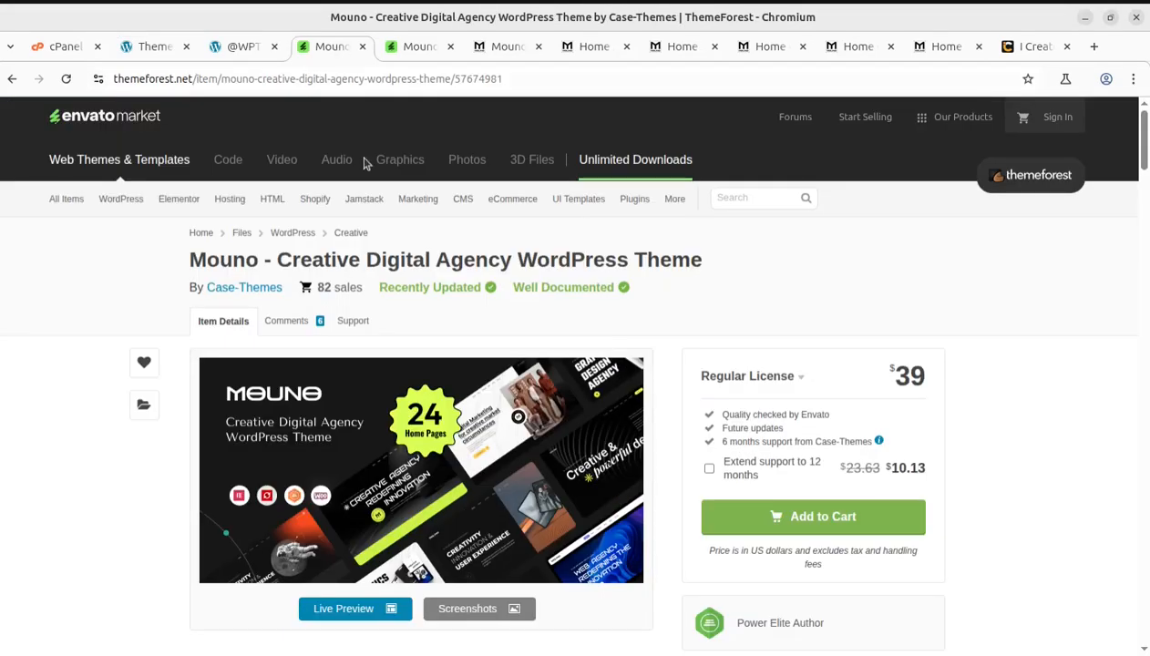
scroll(665, 531, down, 1)
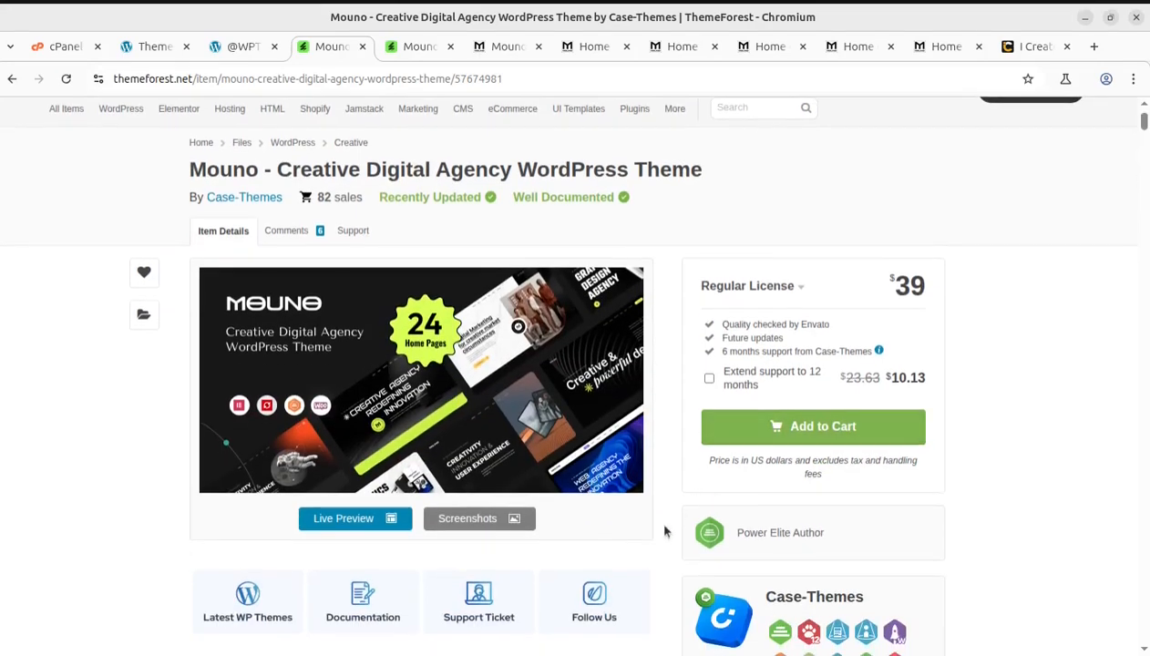
scroll(664, 532, down, 5)
scroll(651, 536, down, 3)
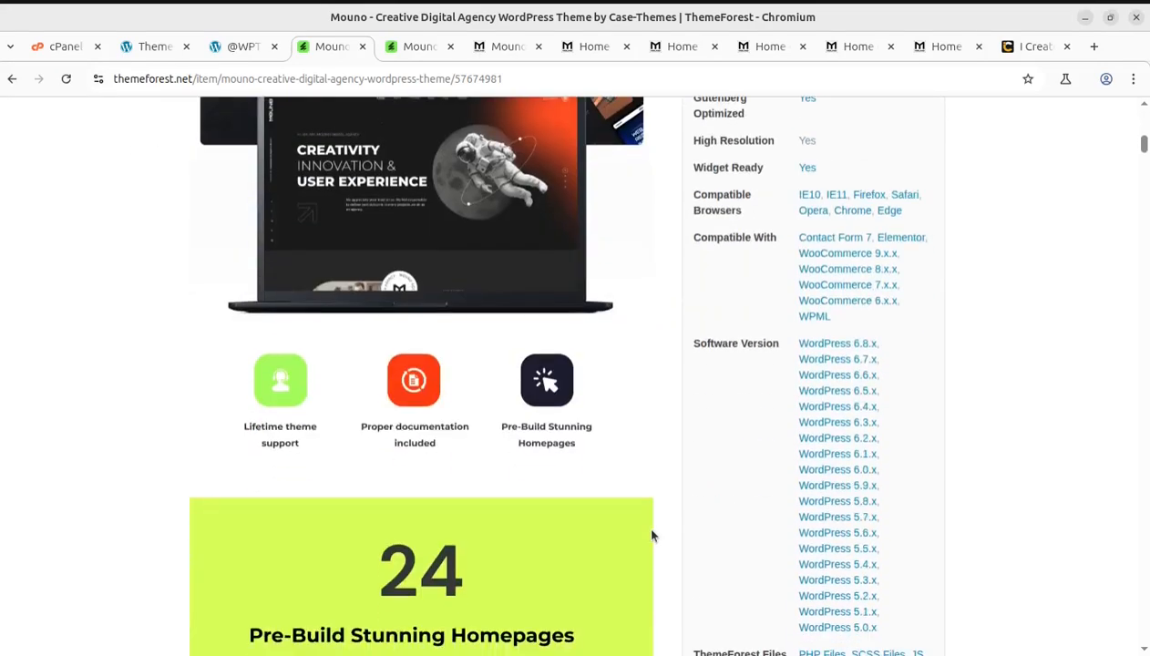
scroll(651, 536, up, 5)
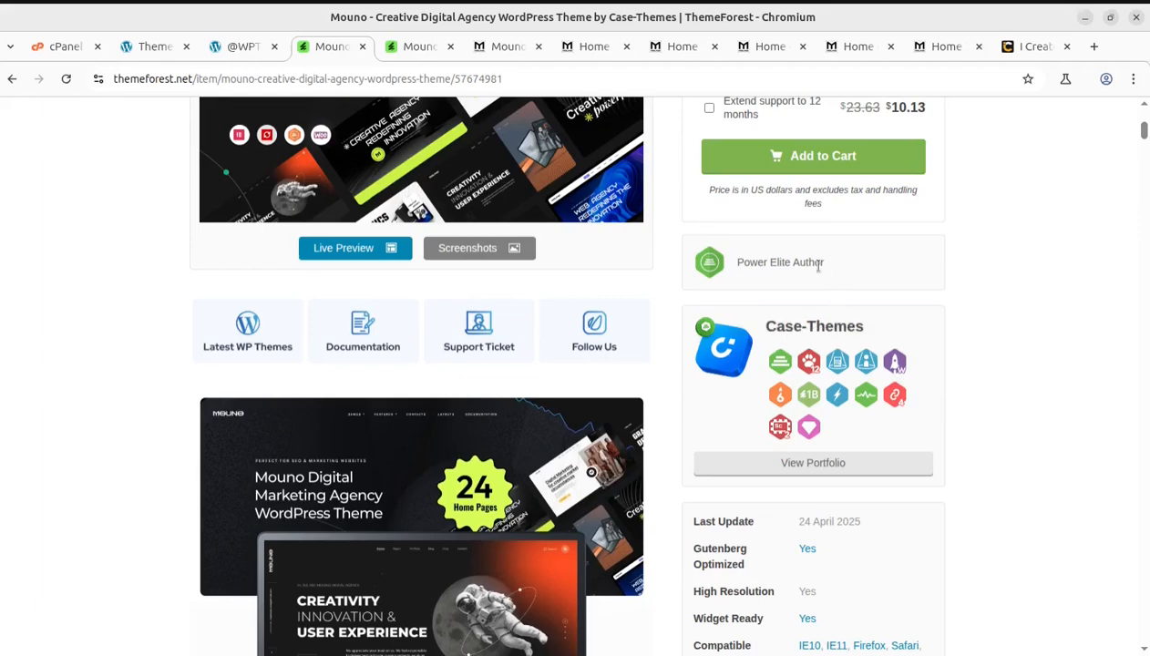
drag(818, 265, 729, 262)
scroll(761, 470, up, 2)
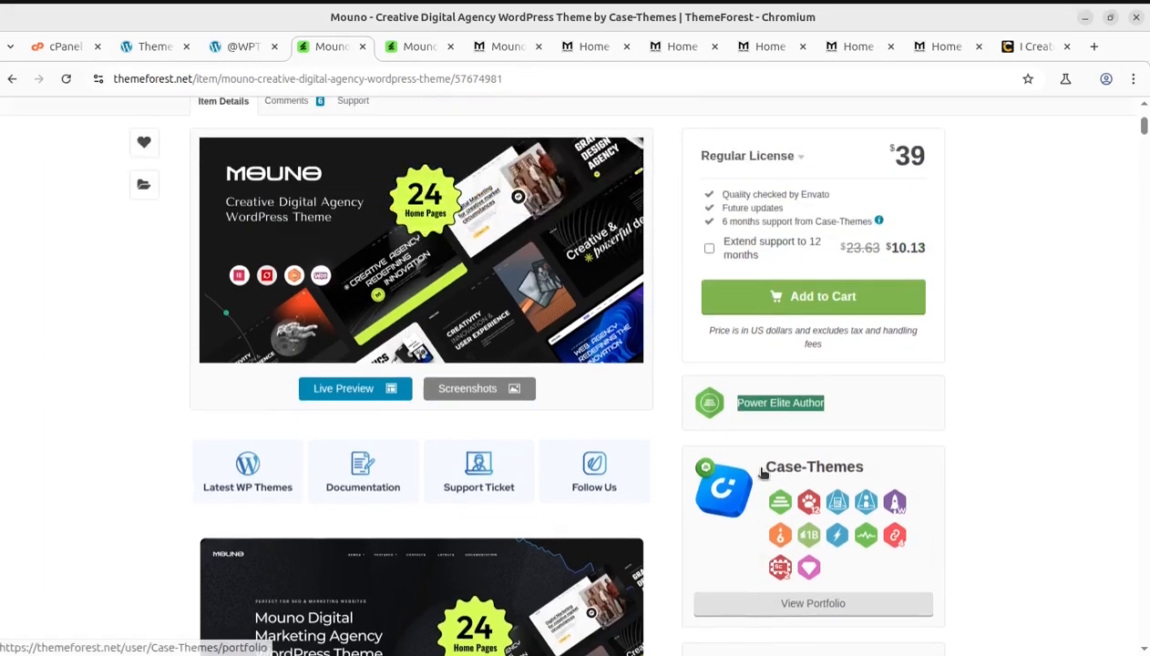
scroll(762, 470, up, 1)
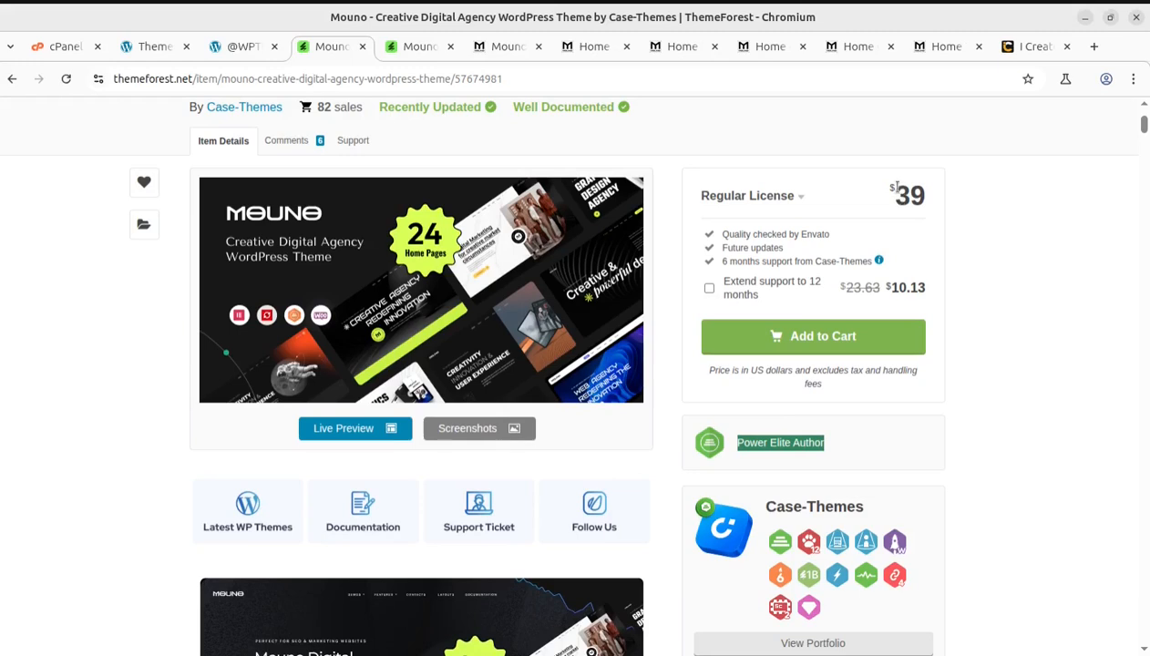
drag(896, 187, 924, 189)
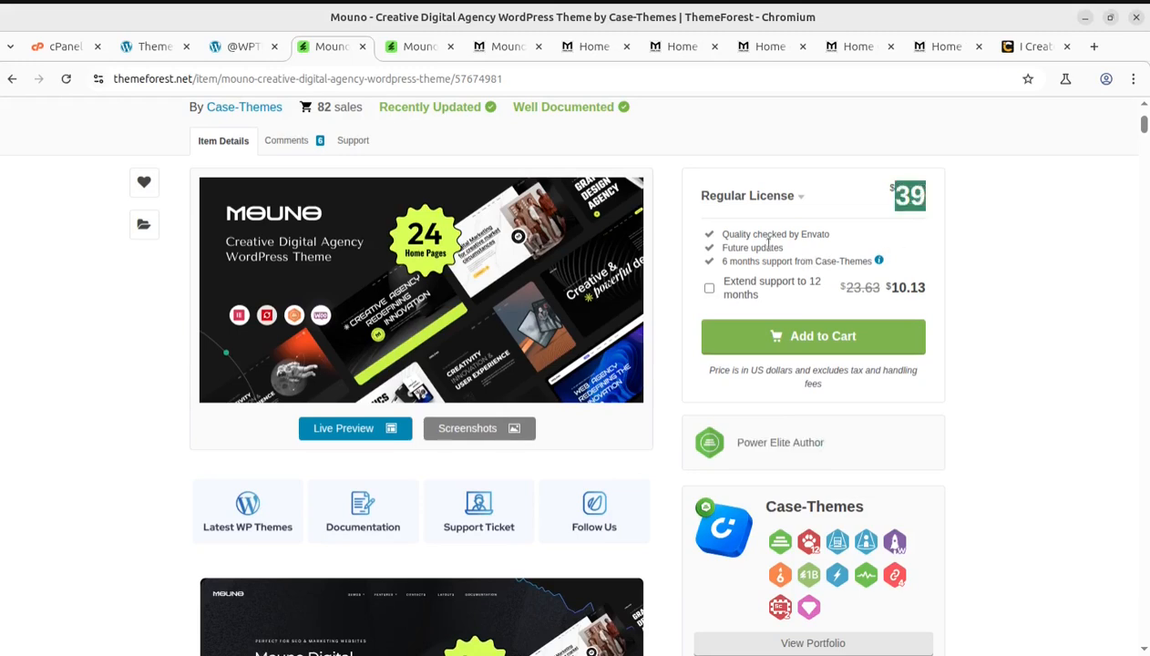
Step: Examine what the theme's Regular License includes: Envato quality check, future updates and 6 months of support from Case-Themes
drag(721, 234, 815, 236)
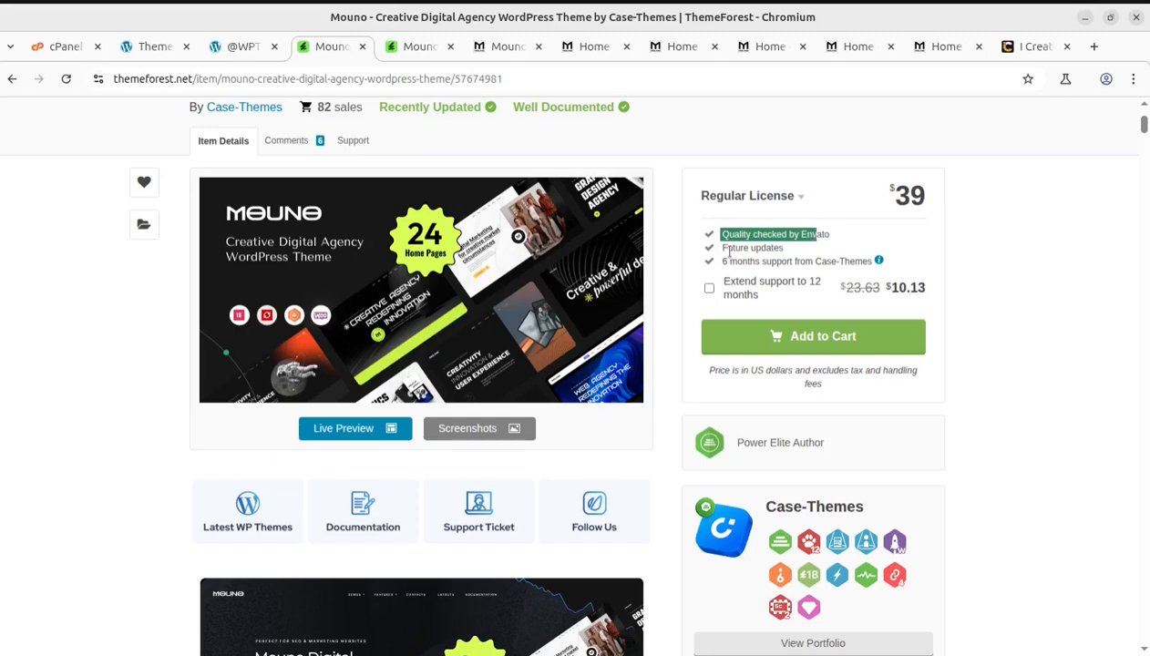
drag(722, 248, 879, 259)
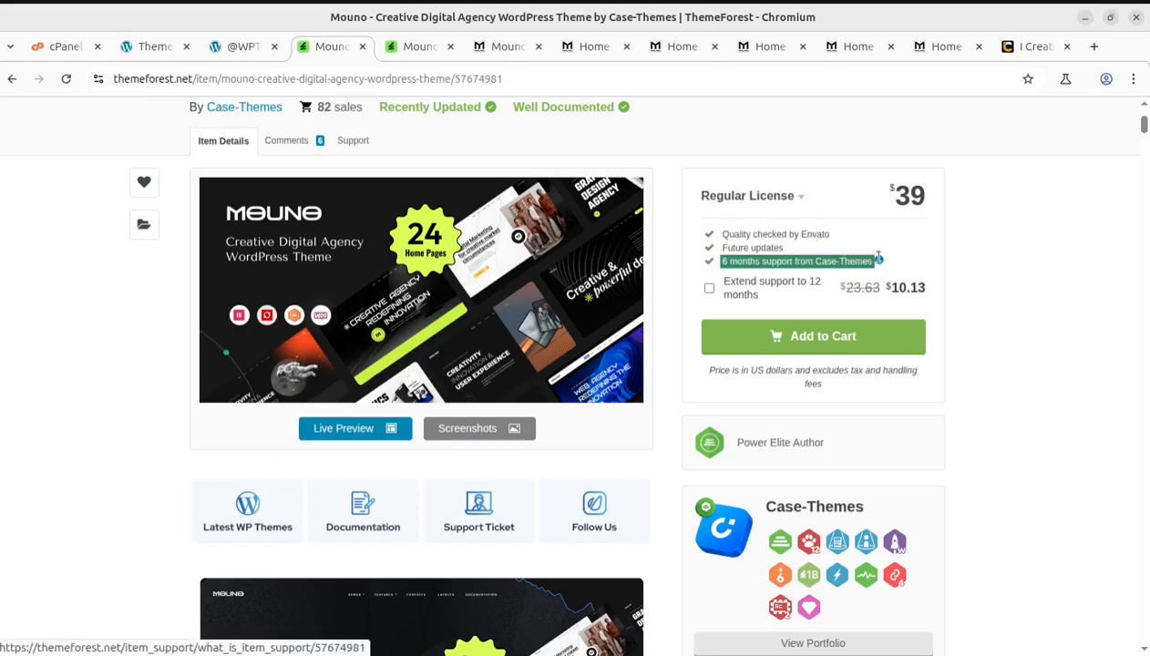
click(1001, 488)
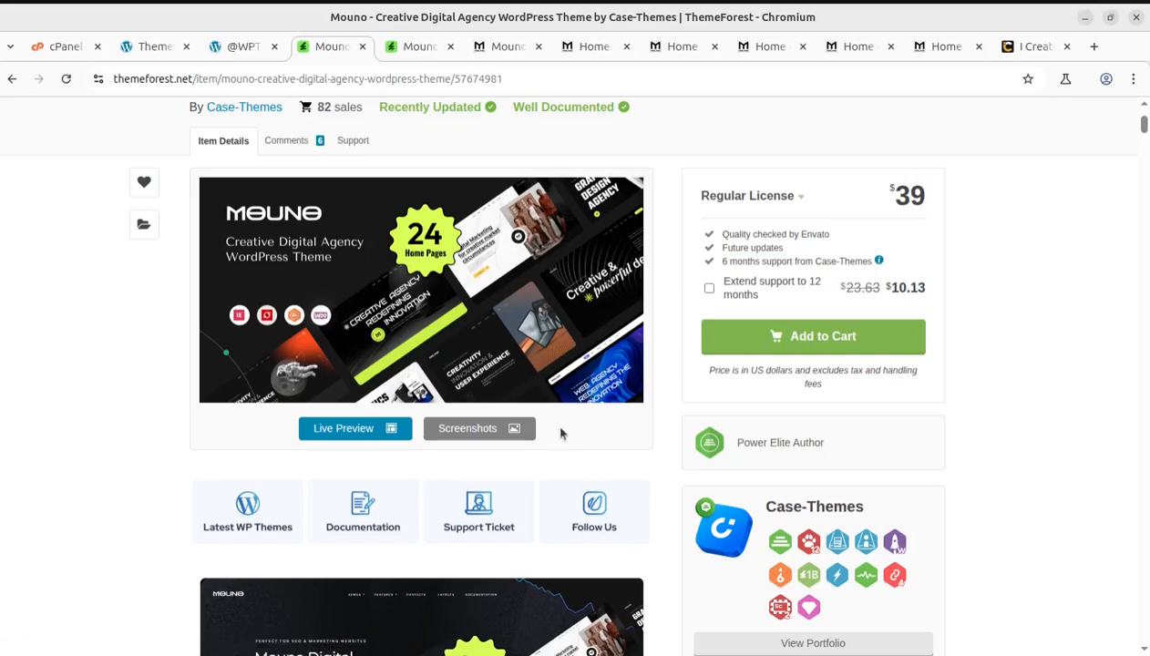
scroll(844, 172, up, 2)
Step: View the i-Create website and recheck the Regular License price on the ThemeForest item page
click(1010, 56)
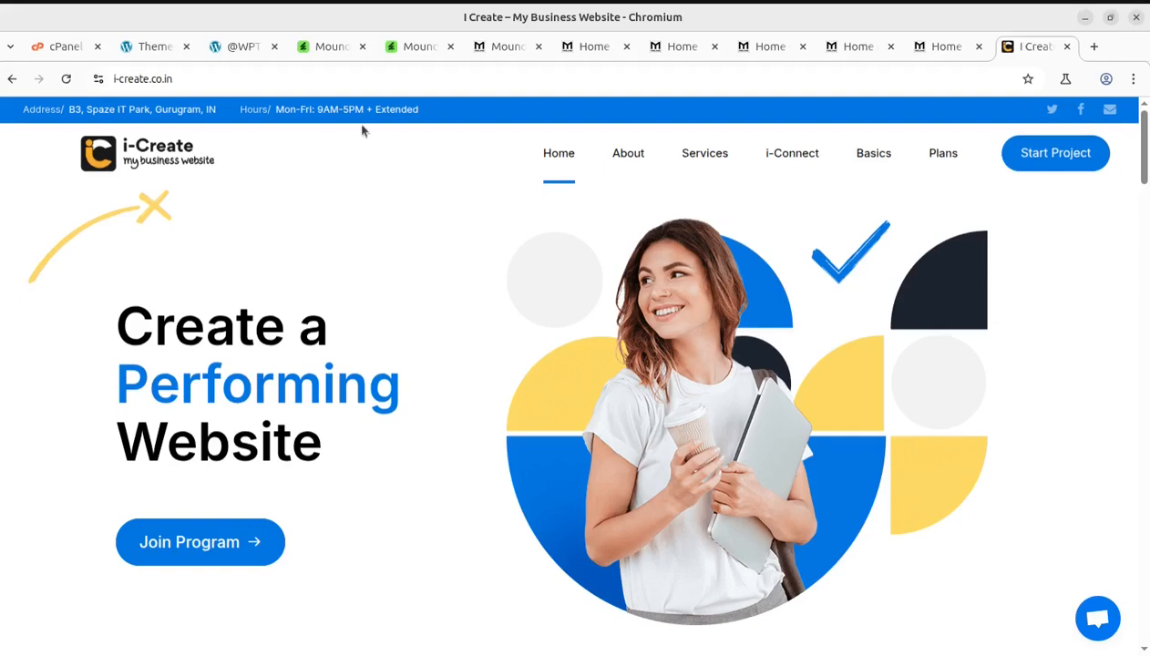
click(328, 50)
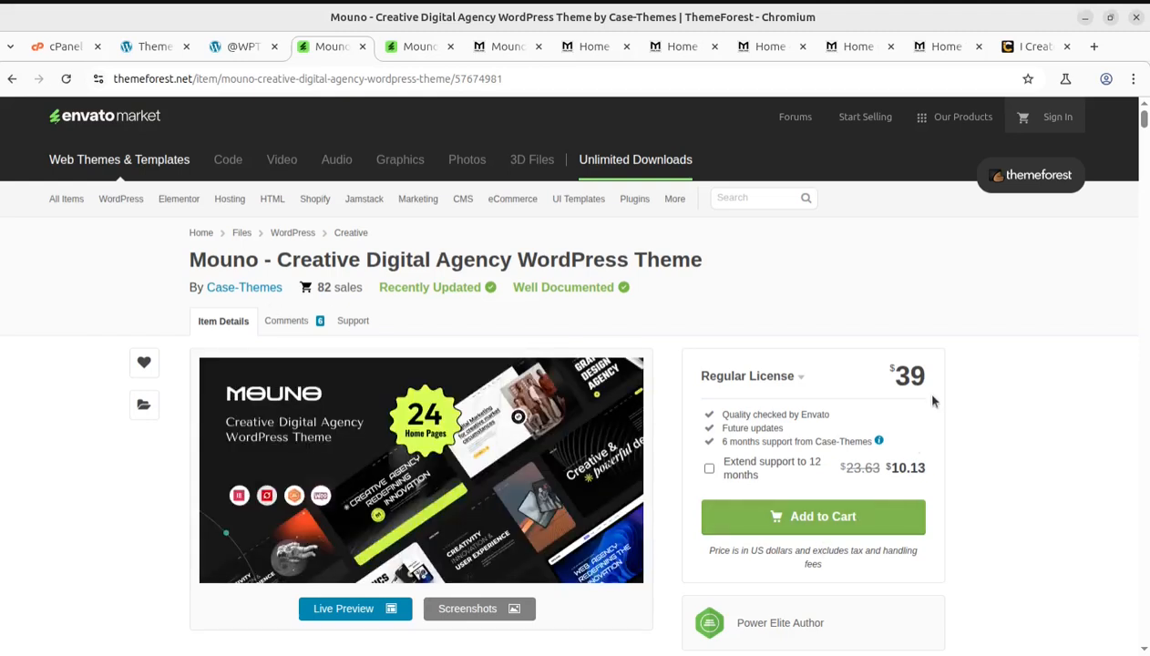
drag(926, 380, 897, 376)
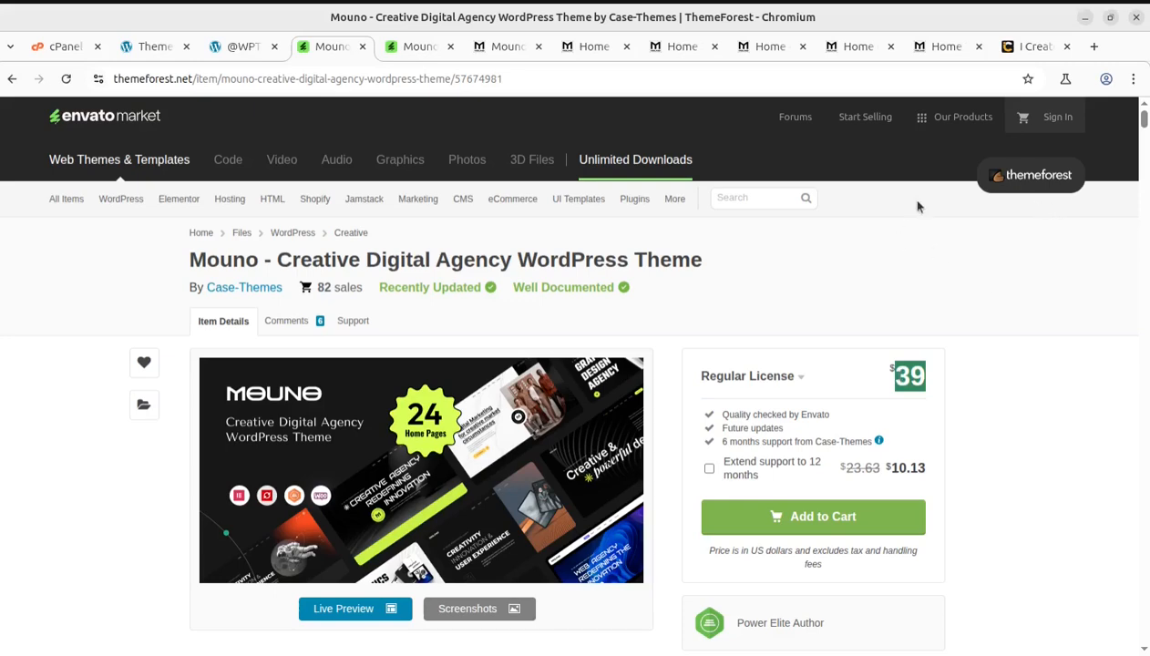
click(801, 300)
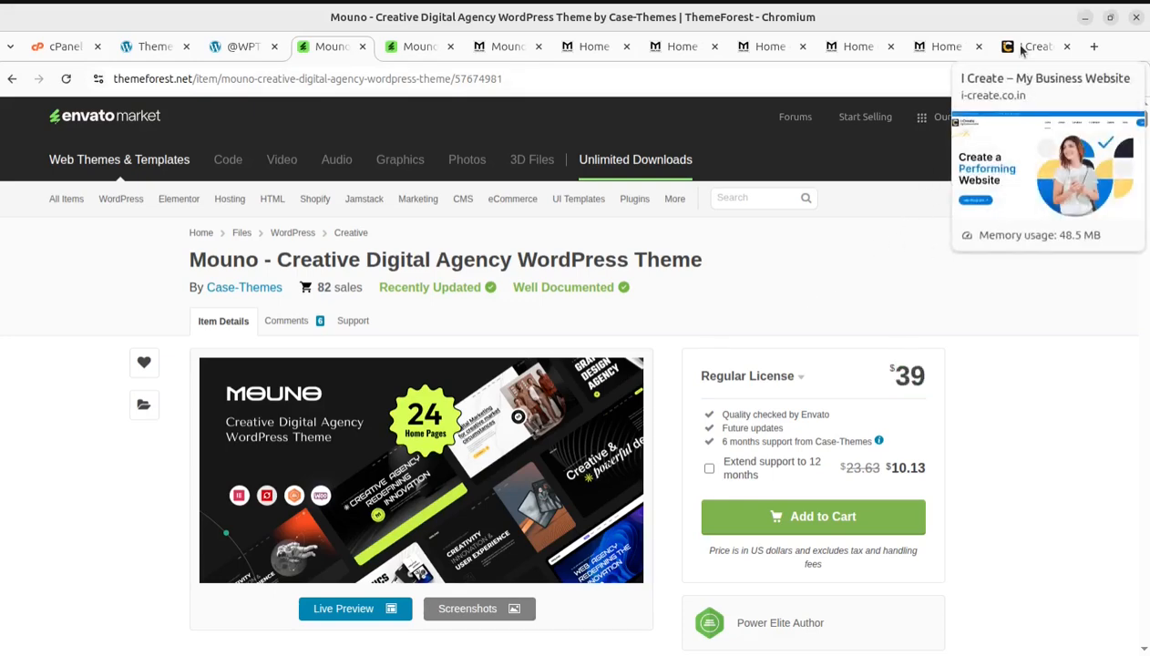
click(1022, 50)
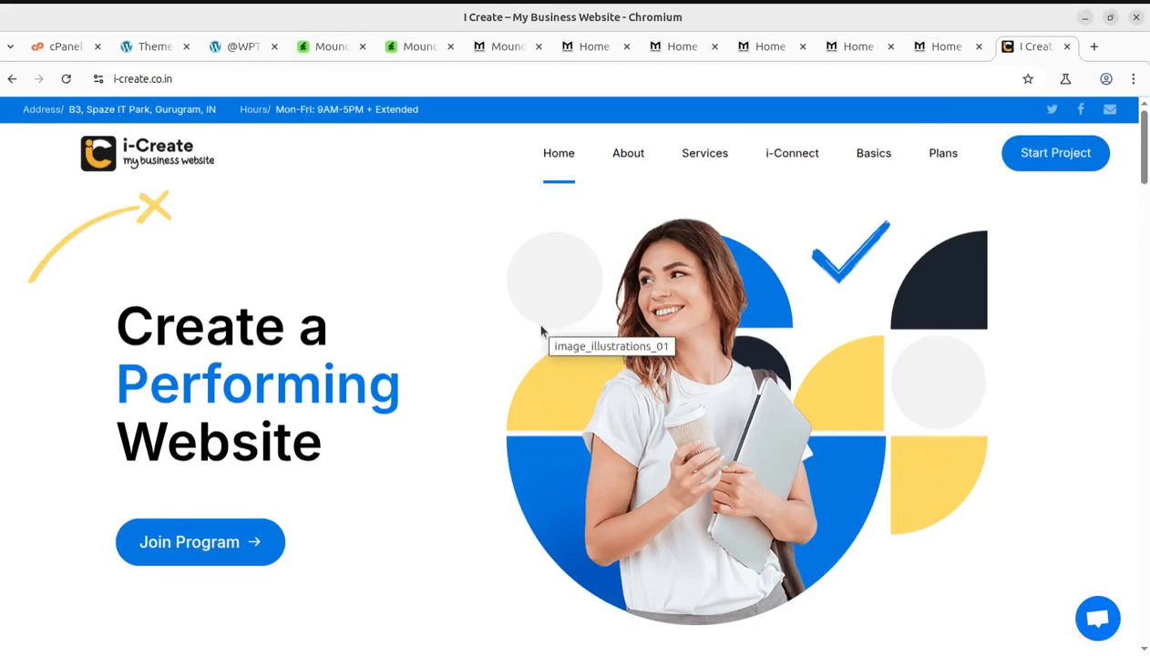
Step: Activate the Mouno theme on the WordPress site and advance its setup wizard to the plugin installation stage
click(240, 49)
click(154, 49)
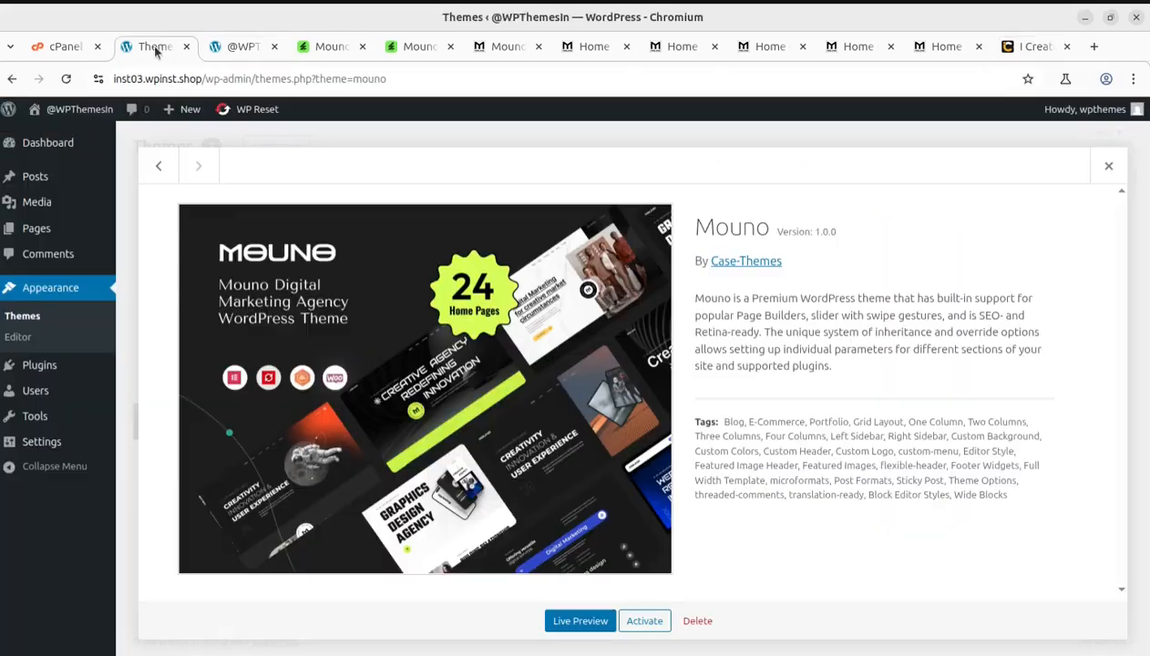
click(637, 621)
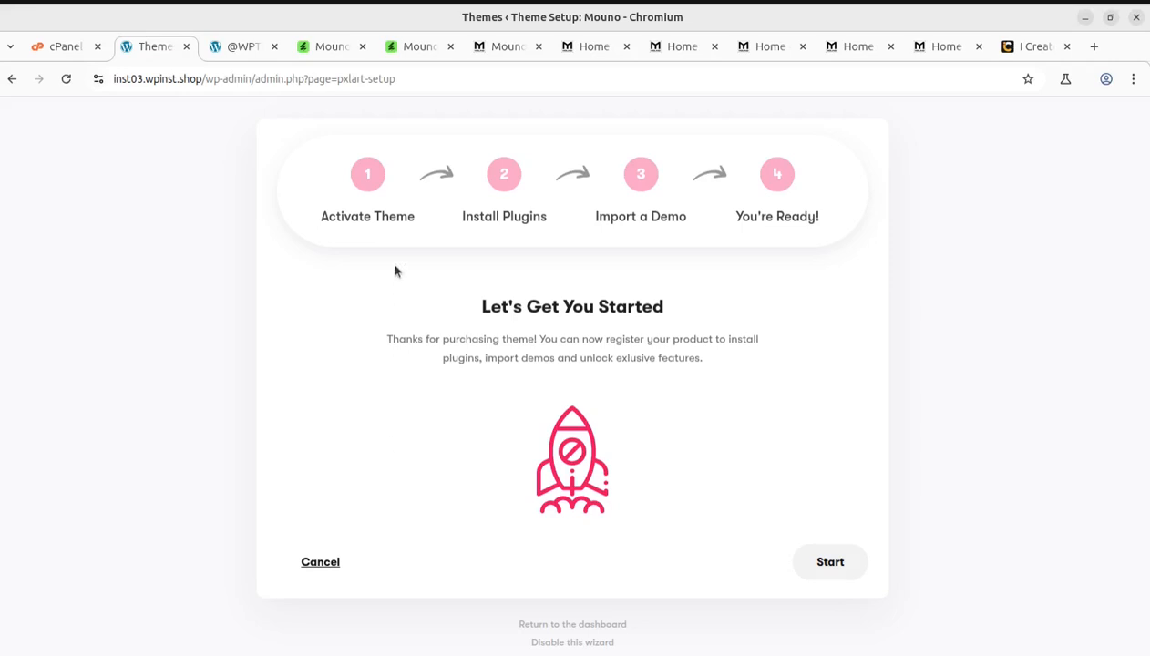
click(827, 572)
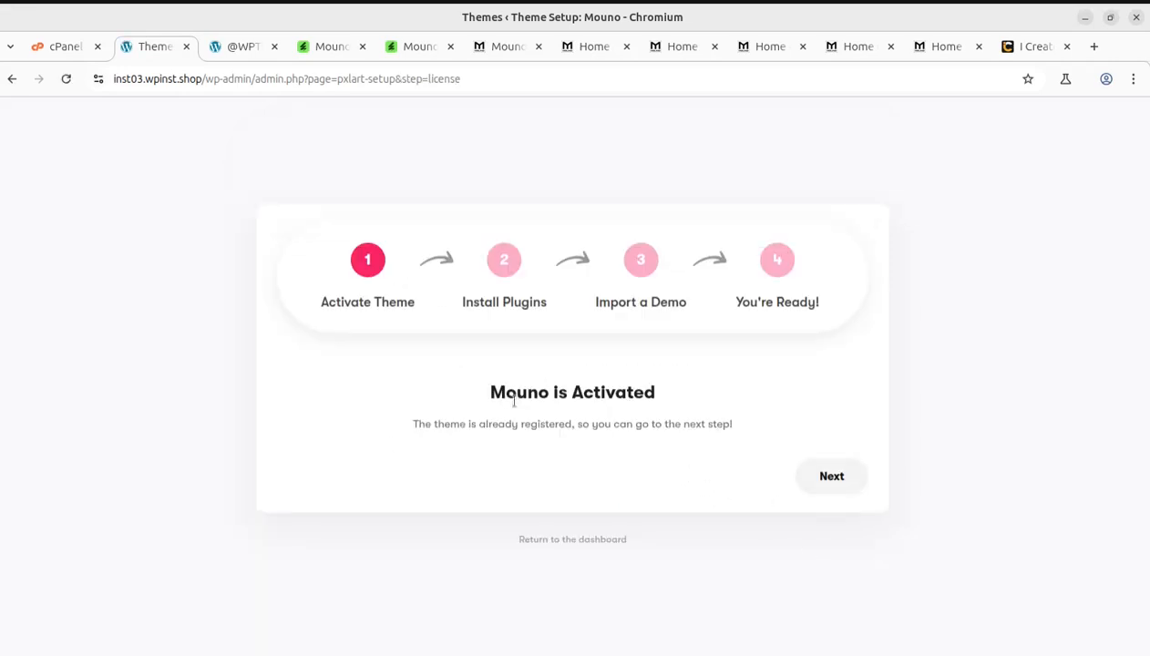
click(831, 476)
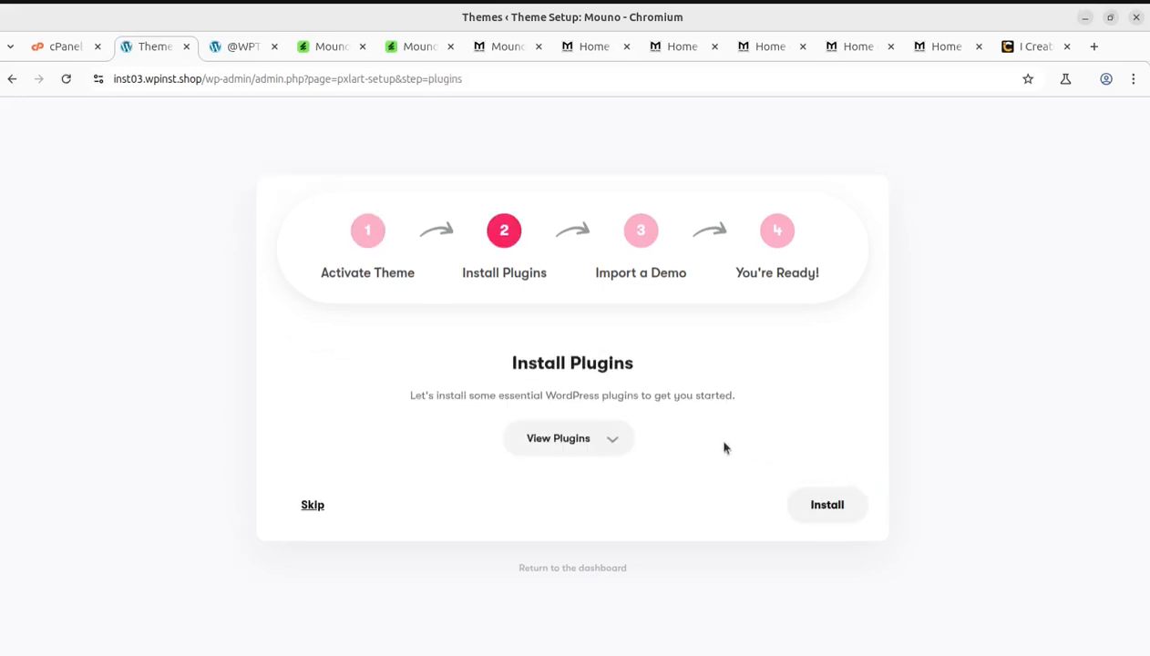
Step: Review the wizard's plugin list and install all the listed plugins, including Case Addons, Elementor, Redux Framework and WooCommerce
click(608, 439)
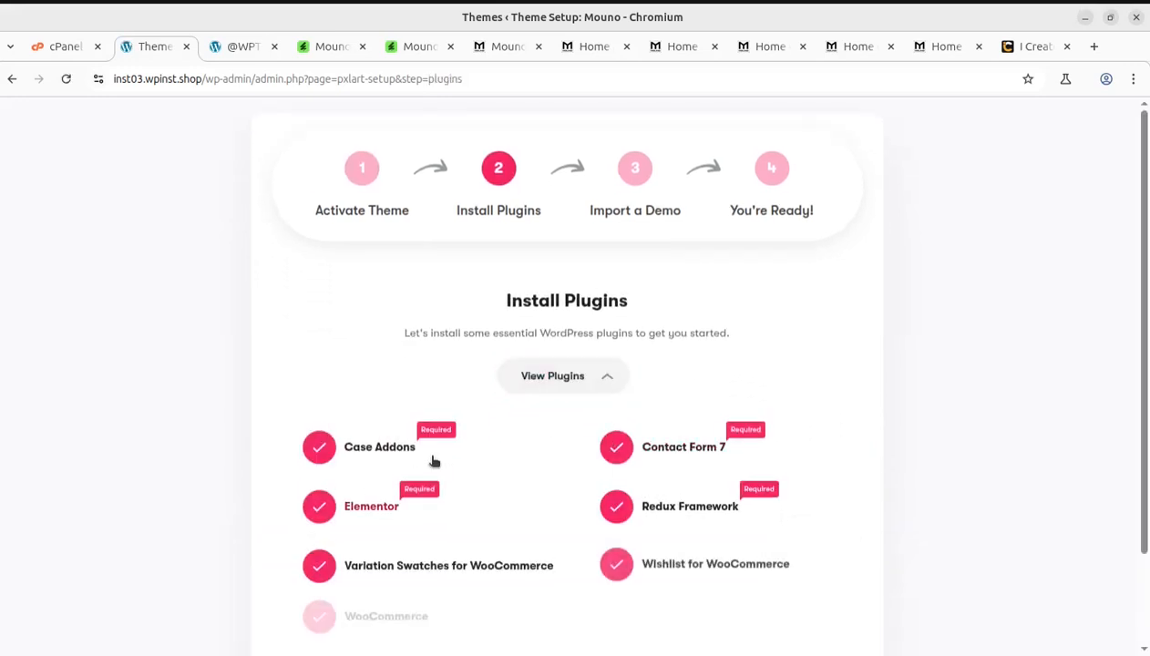
scroll(434, 462, down, 2)
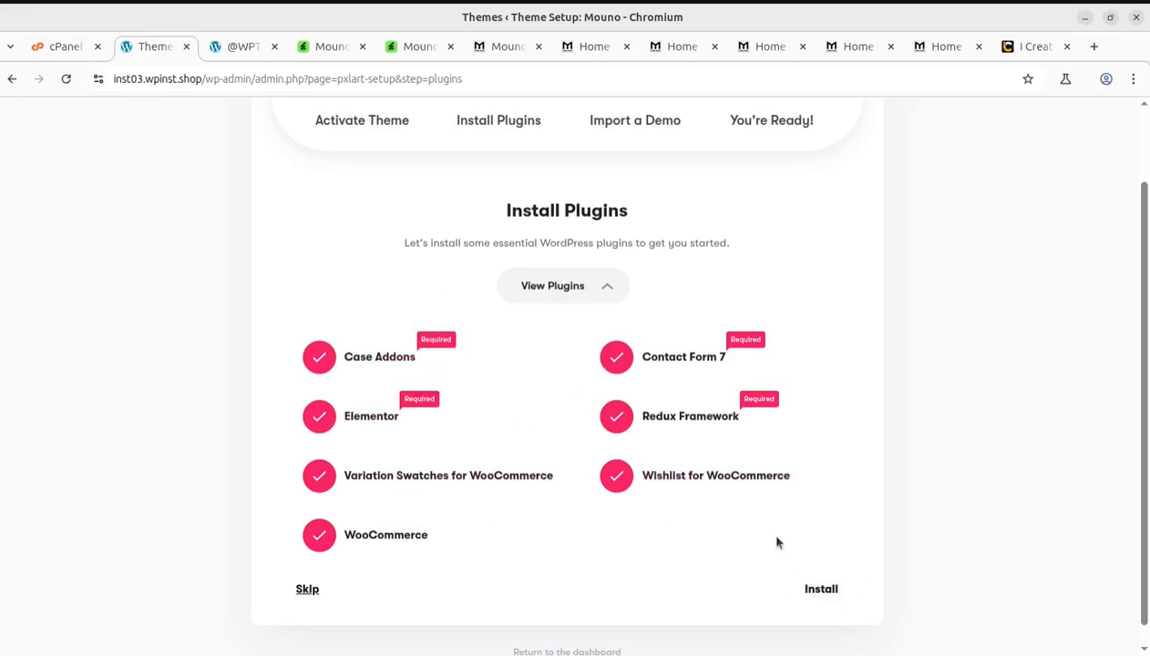
click(824, 588)
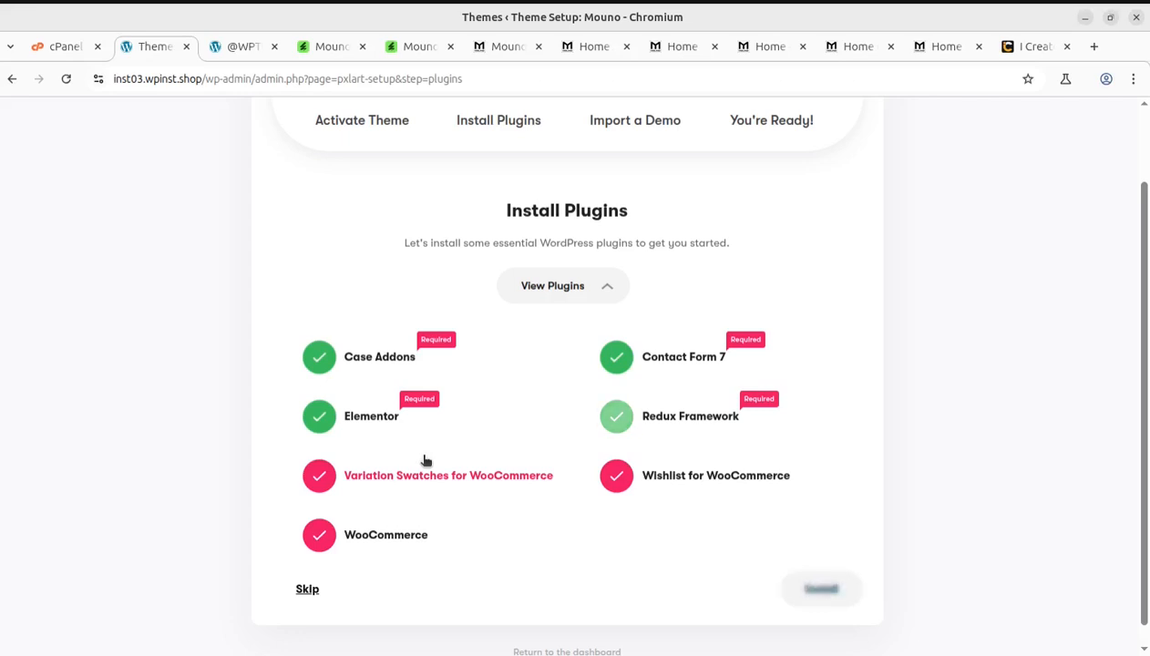
click(1029, 47)
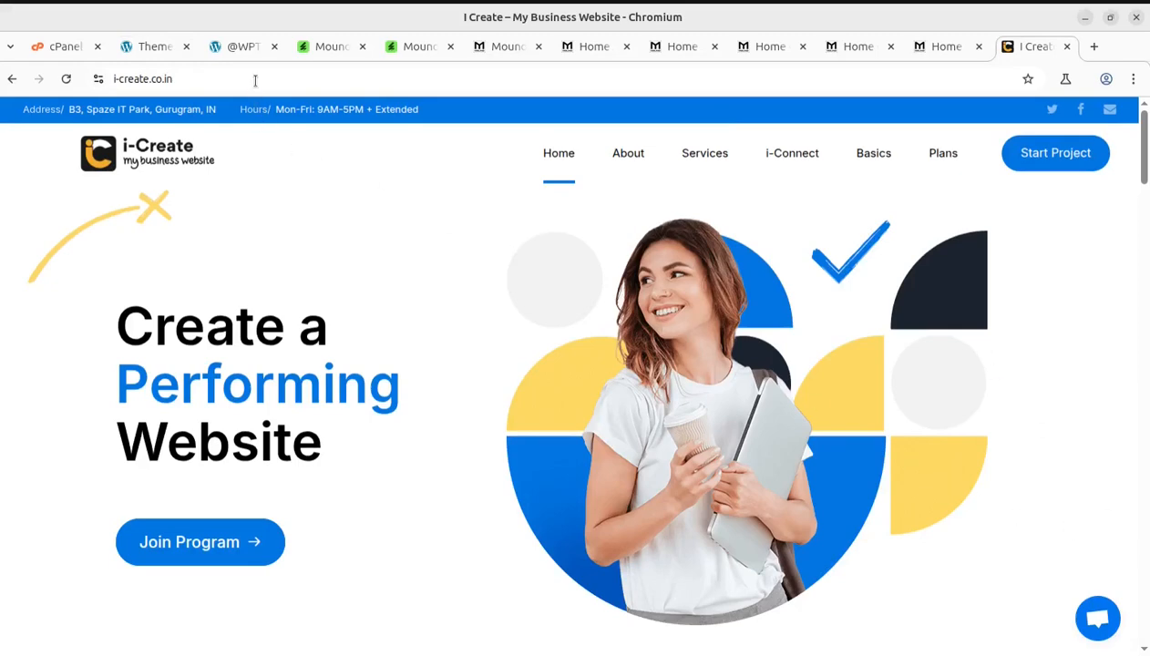
click(244, 46)
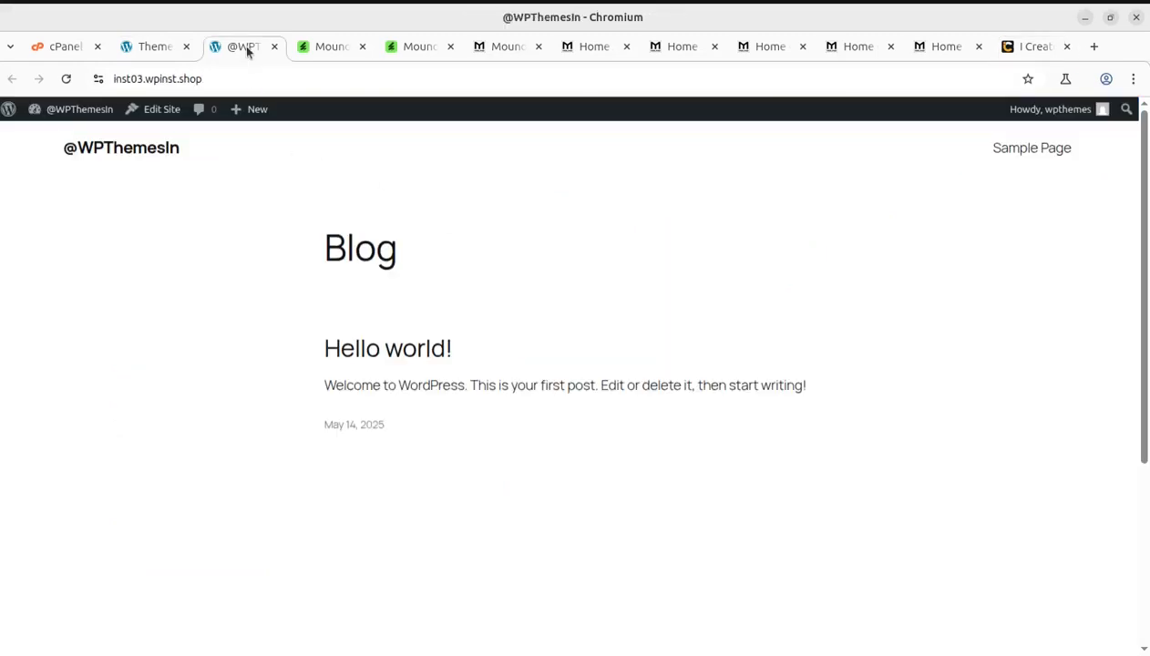
click(145, 48)
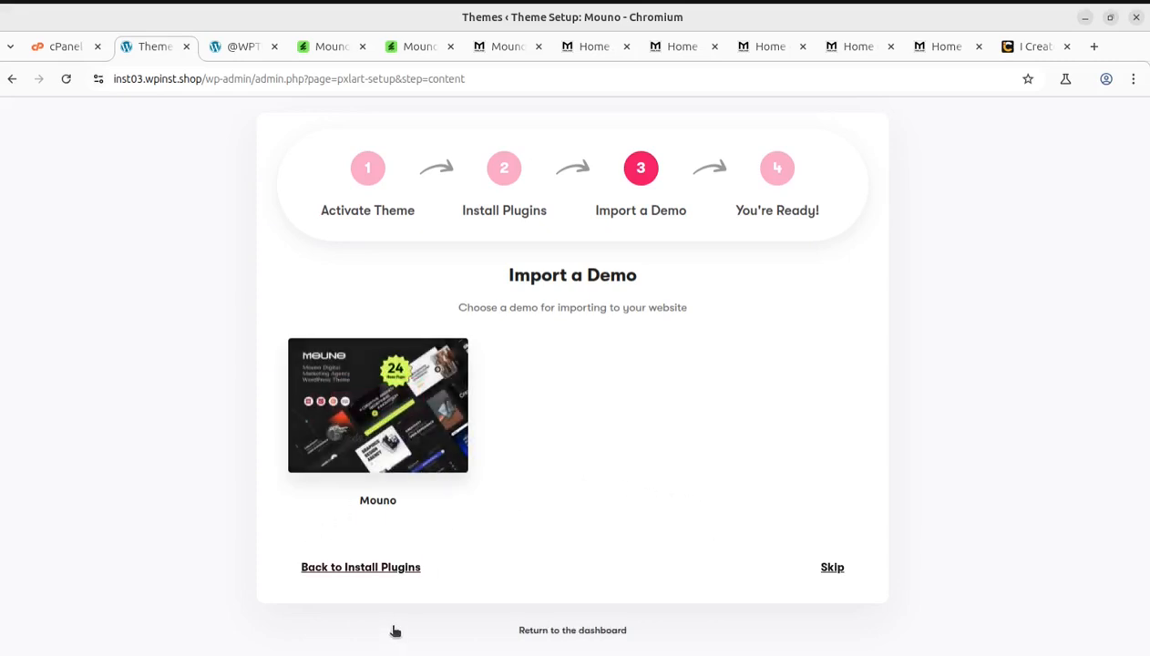
Step: Import the Mouno demo with media attachments, content, theme options, widgets, settings and image cropping, and show the wizard's extra links
mouse_move(398, 427)
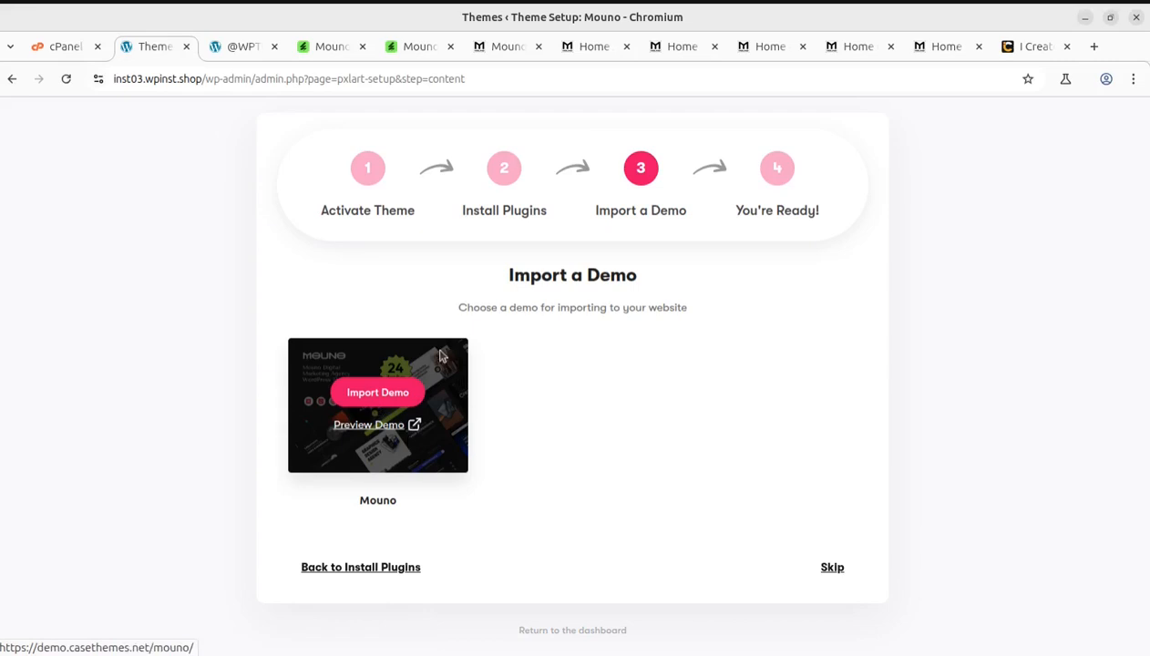
click(379, 394)
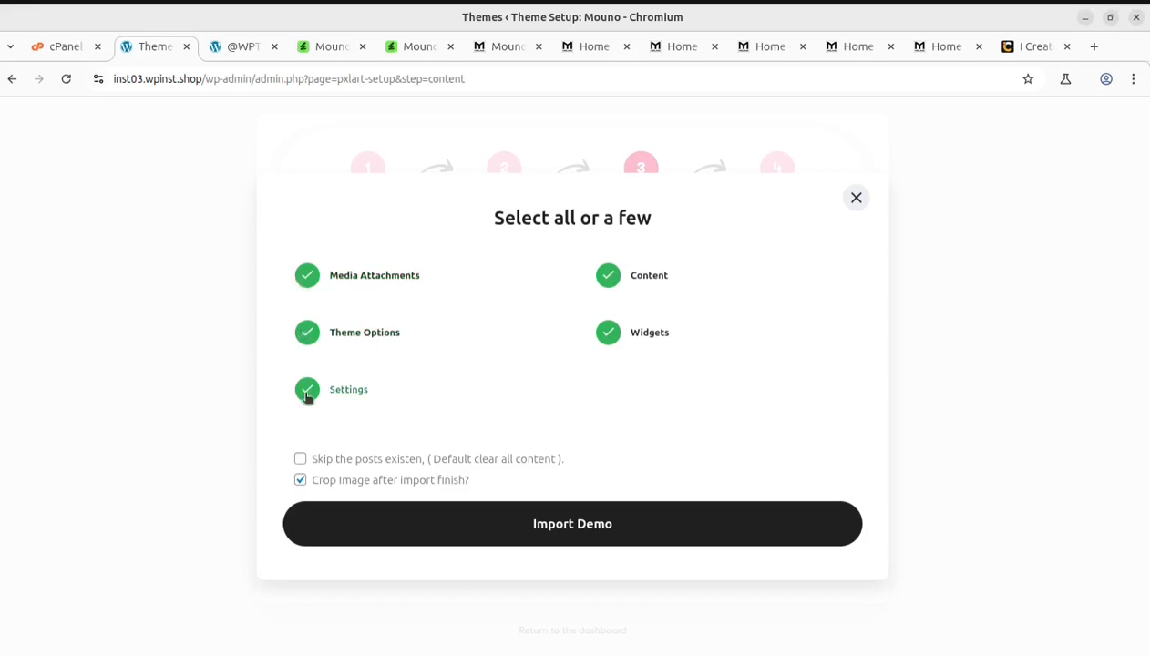
click(570, 524)
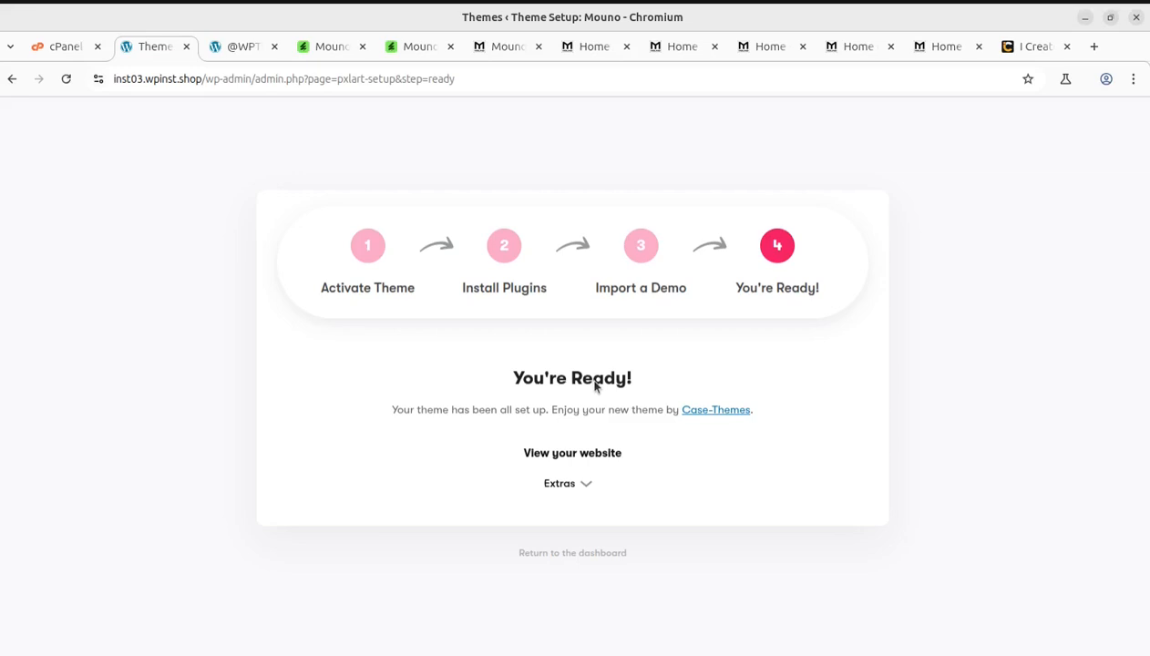
click(585, 484)
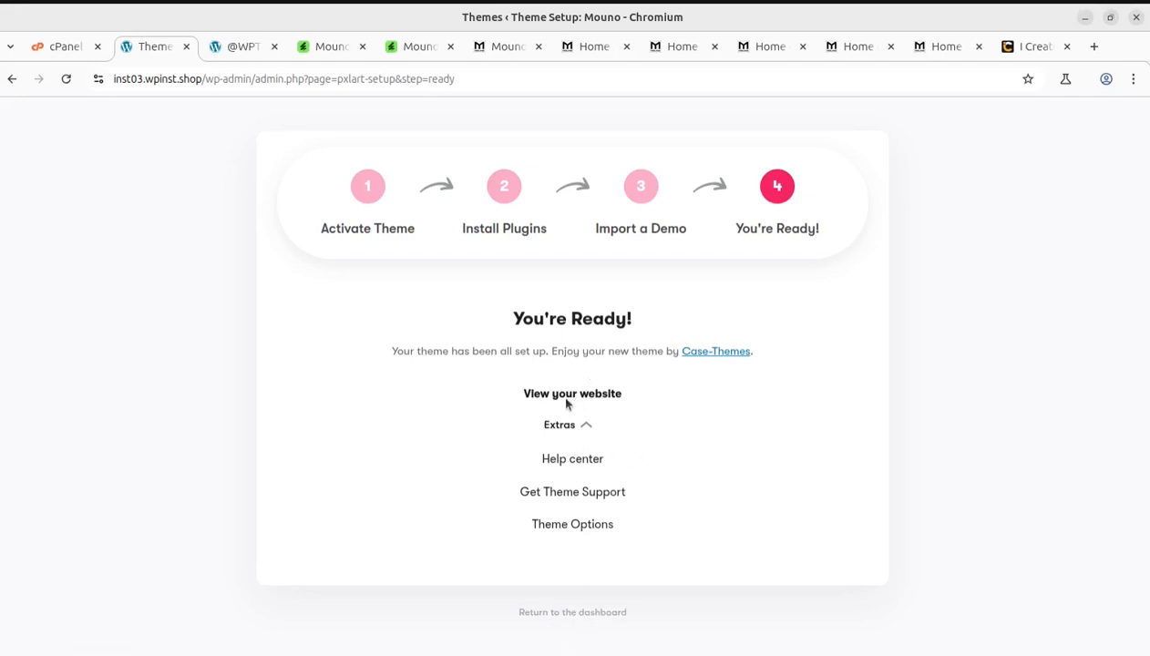
Step: Reload the site's front page and examine the imported Mouno home page down to the digital services section
click(239, 47)
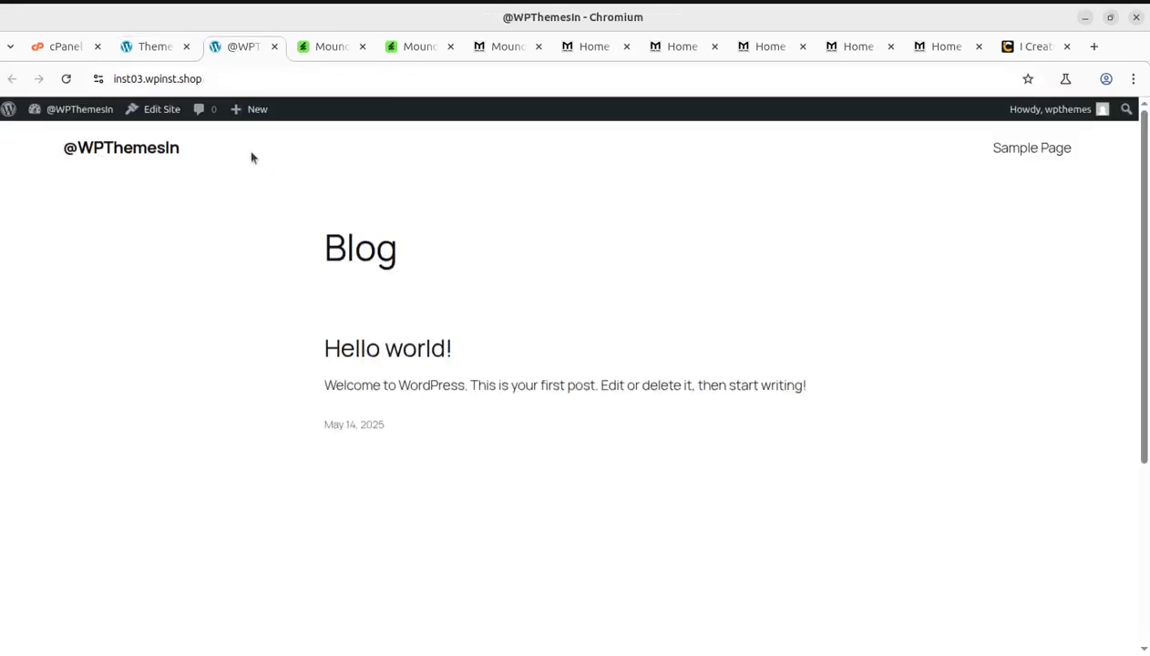
click(67, 79)
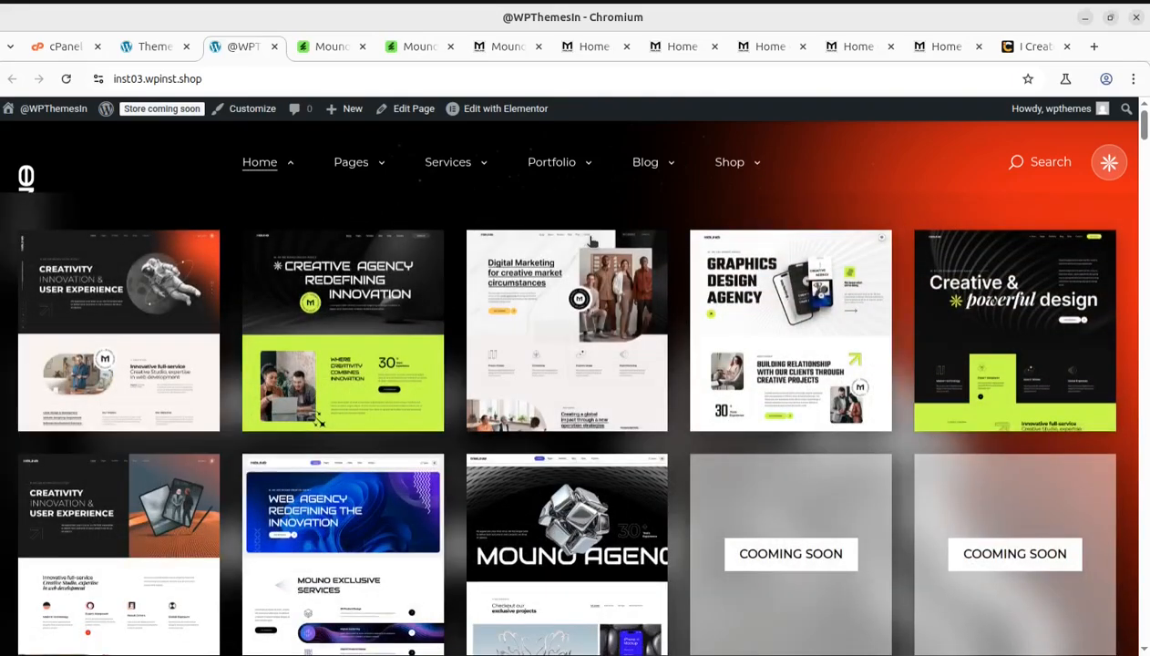
scroll(1033, 618, down, 3)
scroll(718, 466, down, 6)
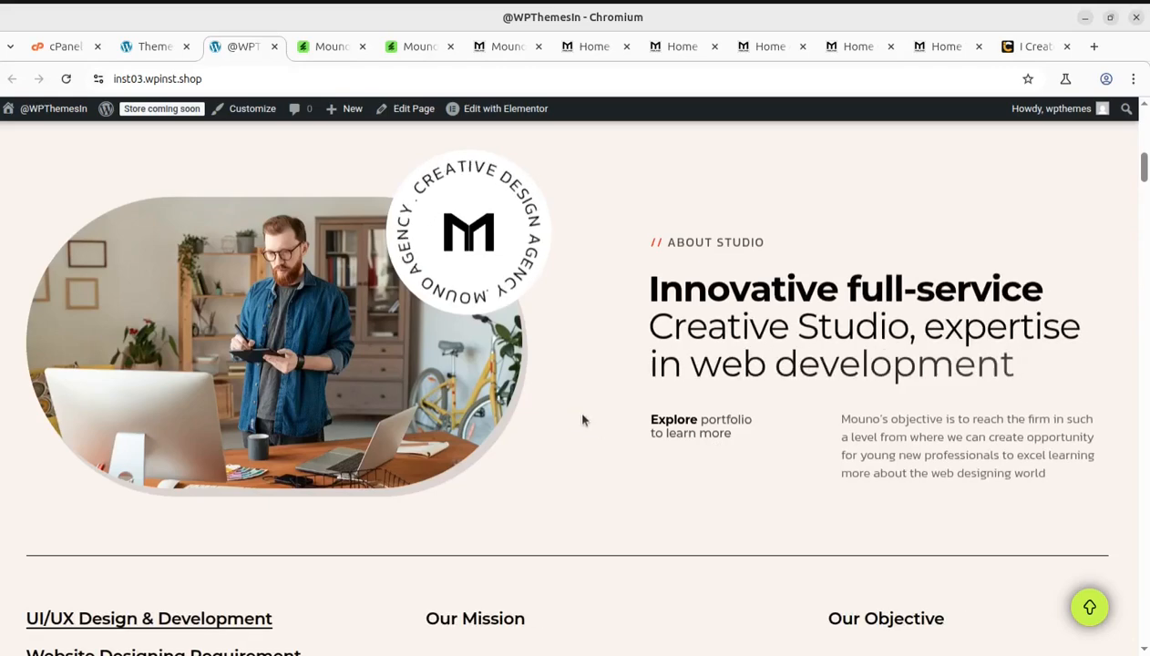
scroll(583, 414, down, 3)
scroll(596, 394, down, 1)
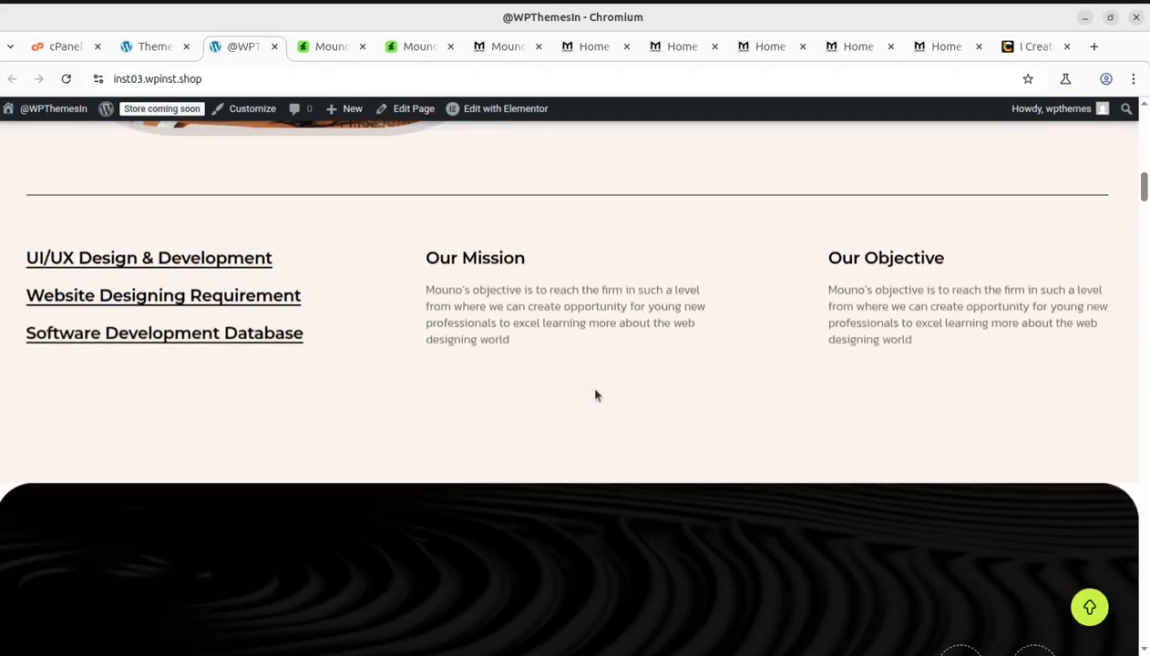
scroll(429, 365, down, 3)
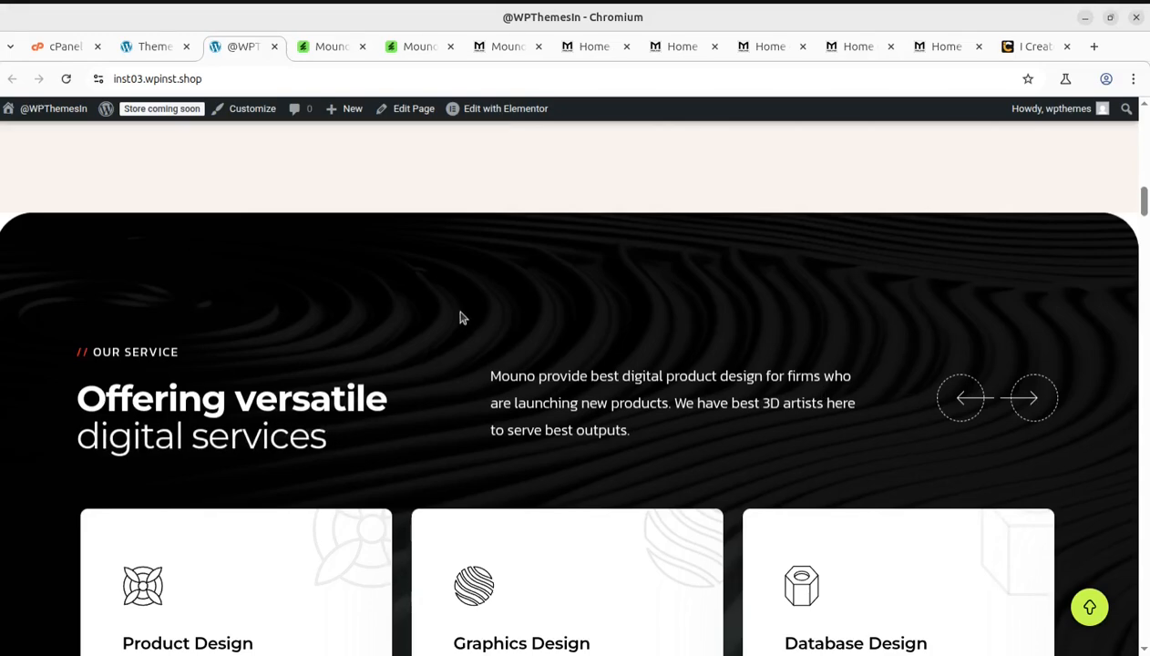
scroll(460, 315, down, 3)
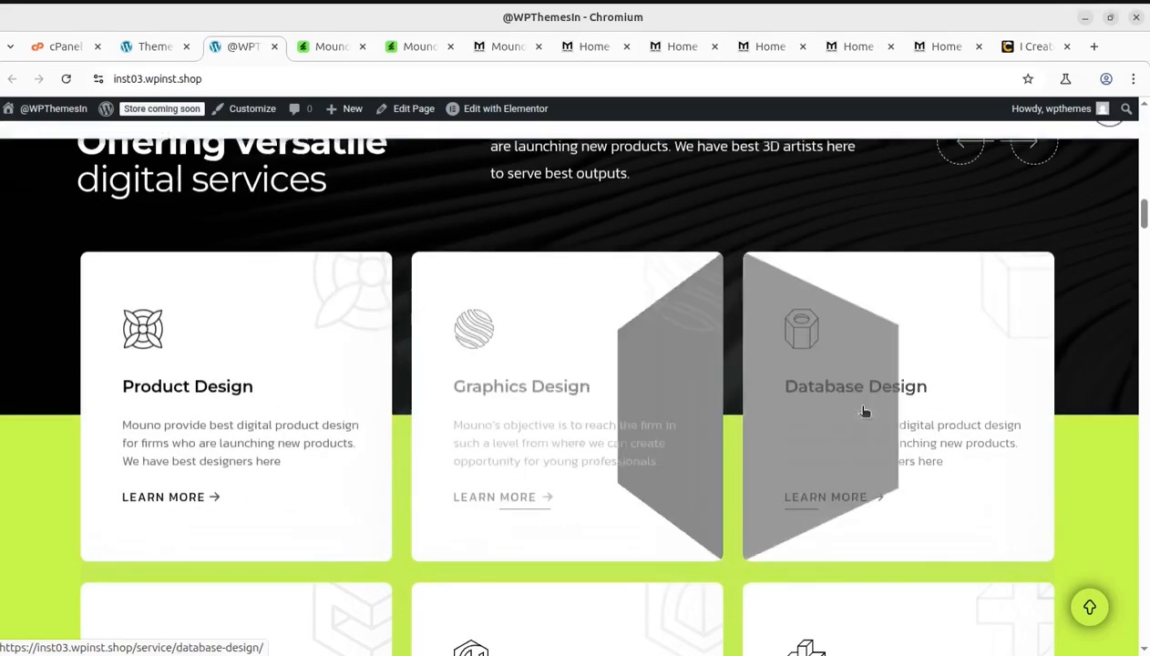
scroll(852, 410, up, 5)
scroll(848, 409, up, 5)
Step: Open the Dark version of the third home page demo, Digital Marketing, and examine its sections
mouse_move(320, 157)
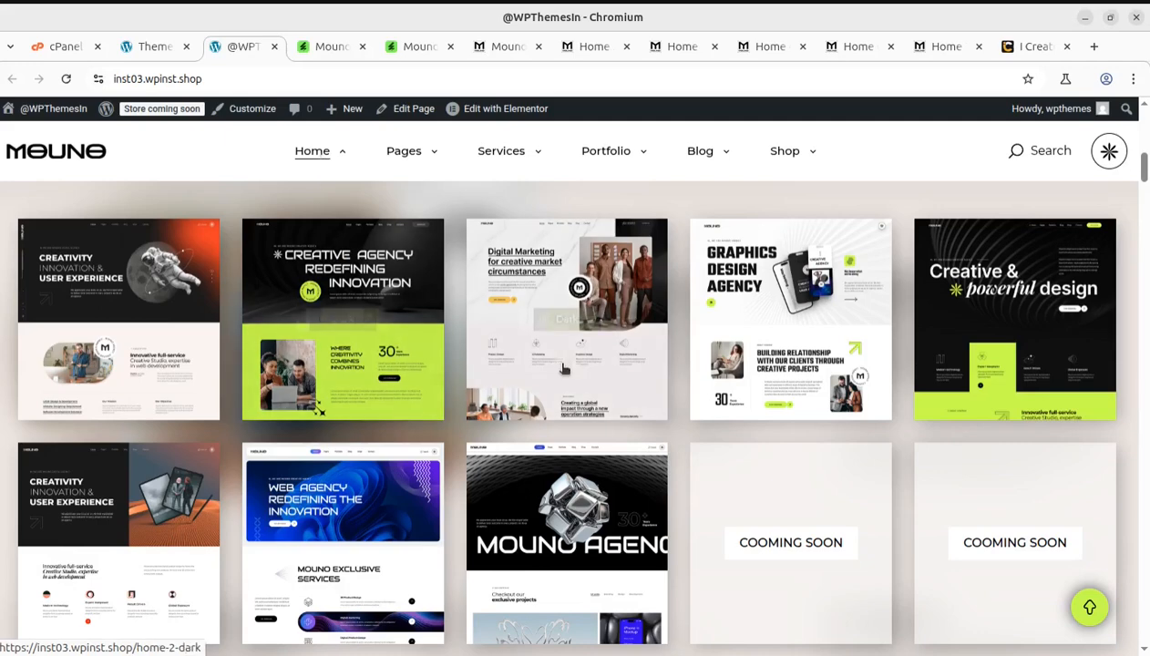
mouse_move(568, 330)
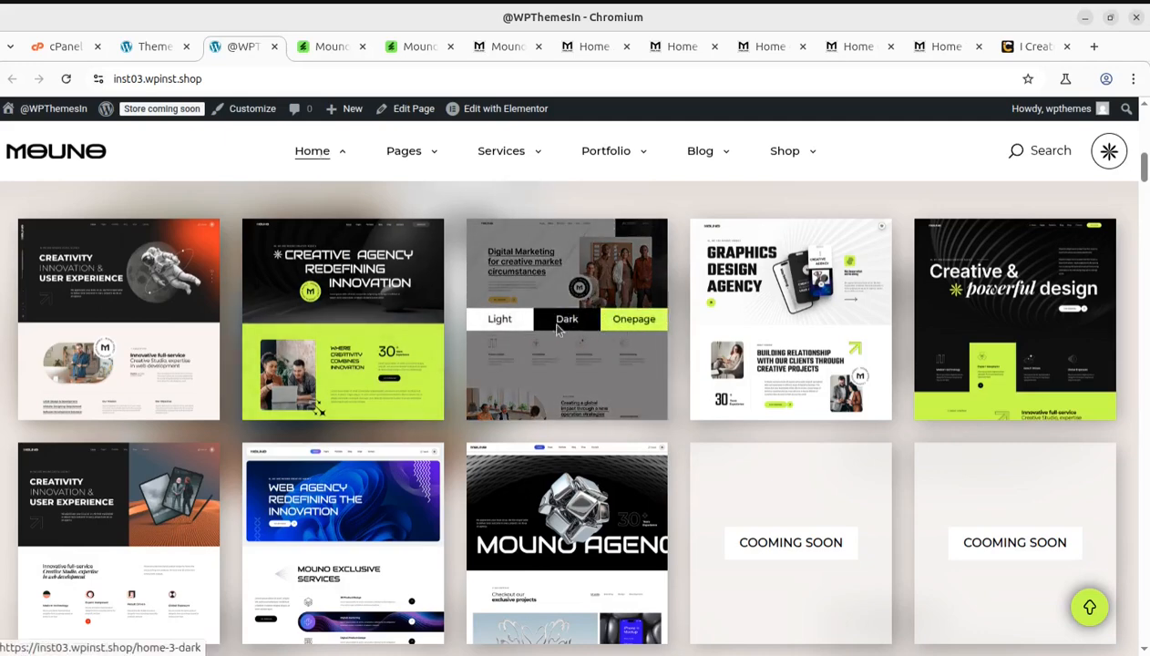
click(558, 328)
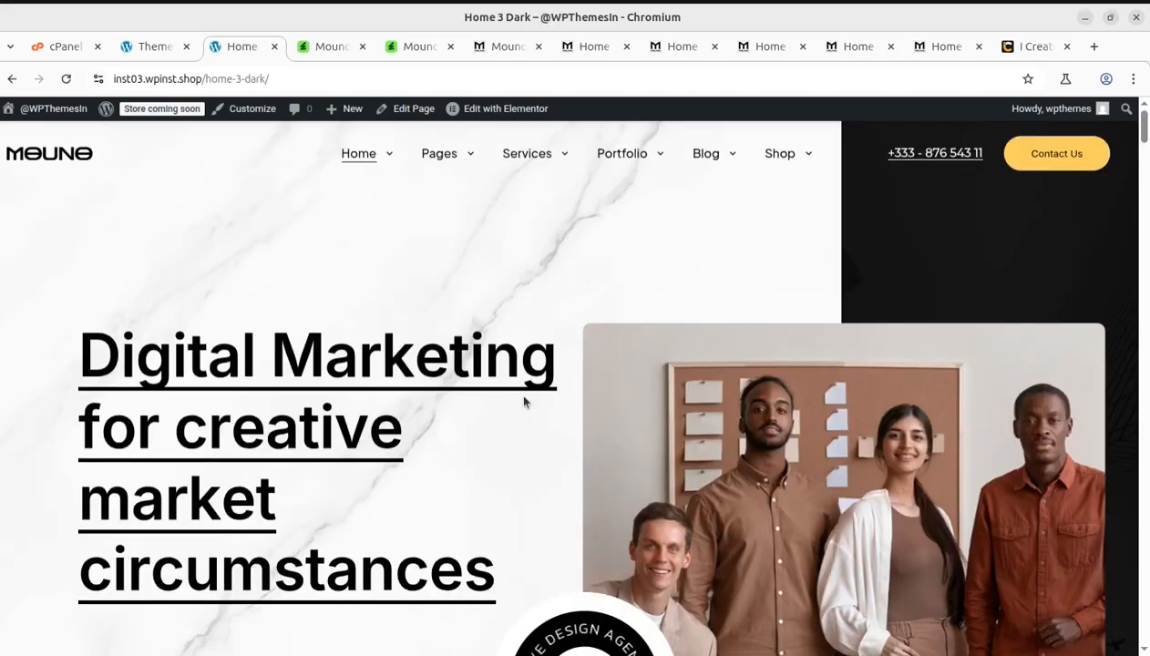
scroll(558, 374, down, 10)
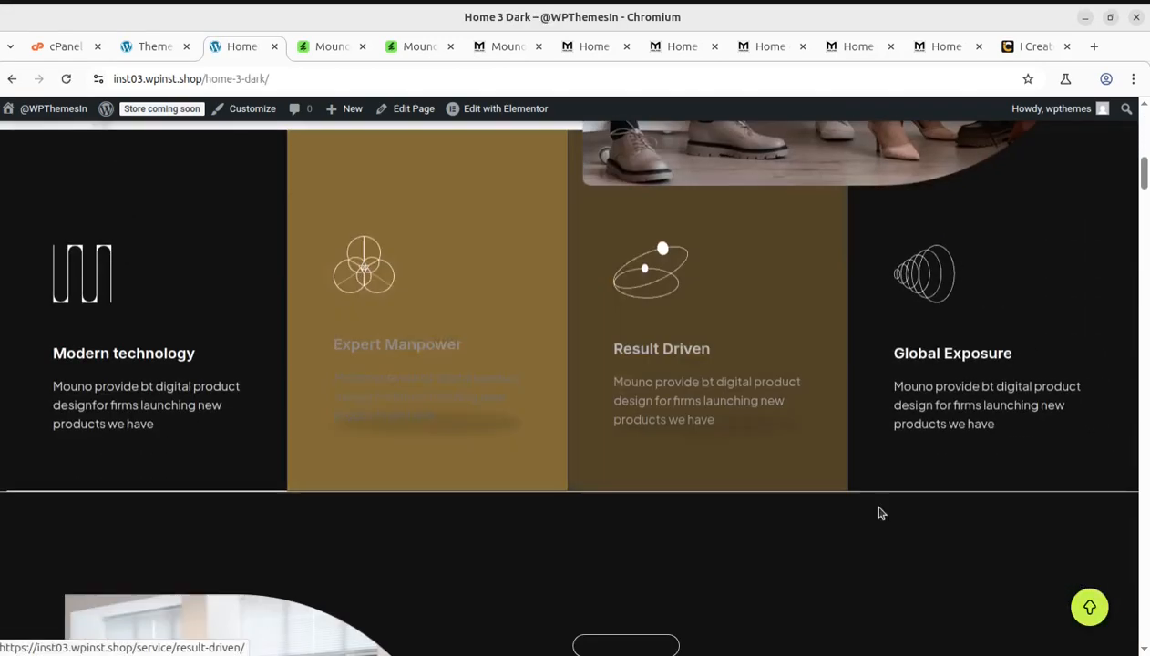
scroll(862, 504, up, 4)
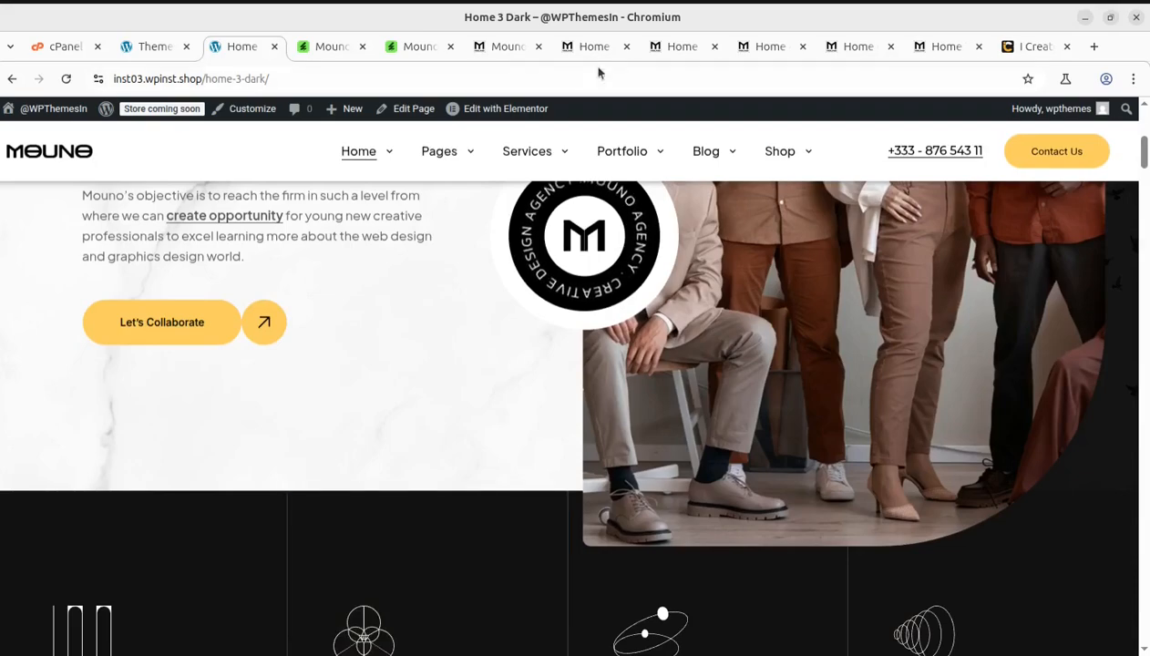
scroll(535, 394, down, 3)
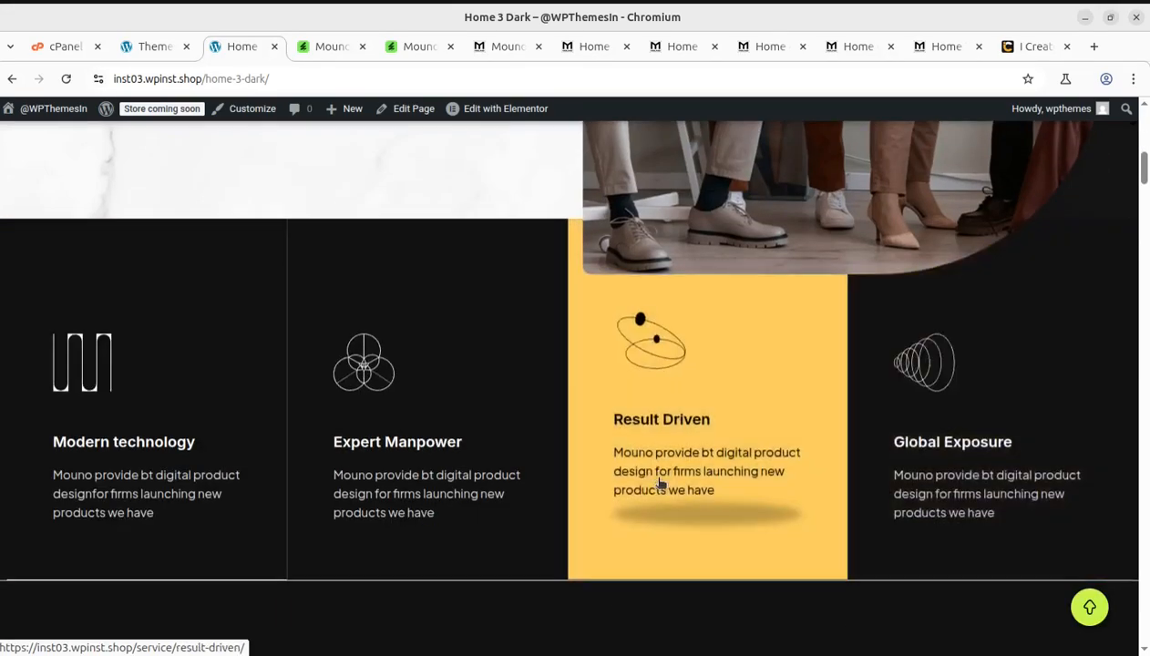
scroll(481, 527, down, 4)
scroll(480, 526, down, 3)
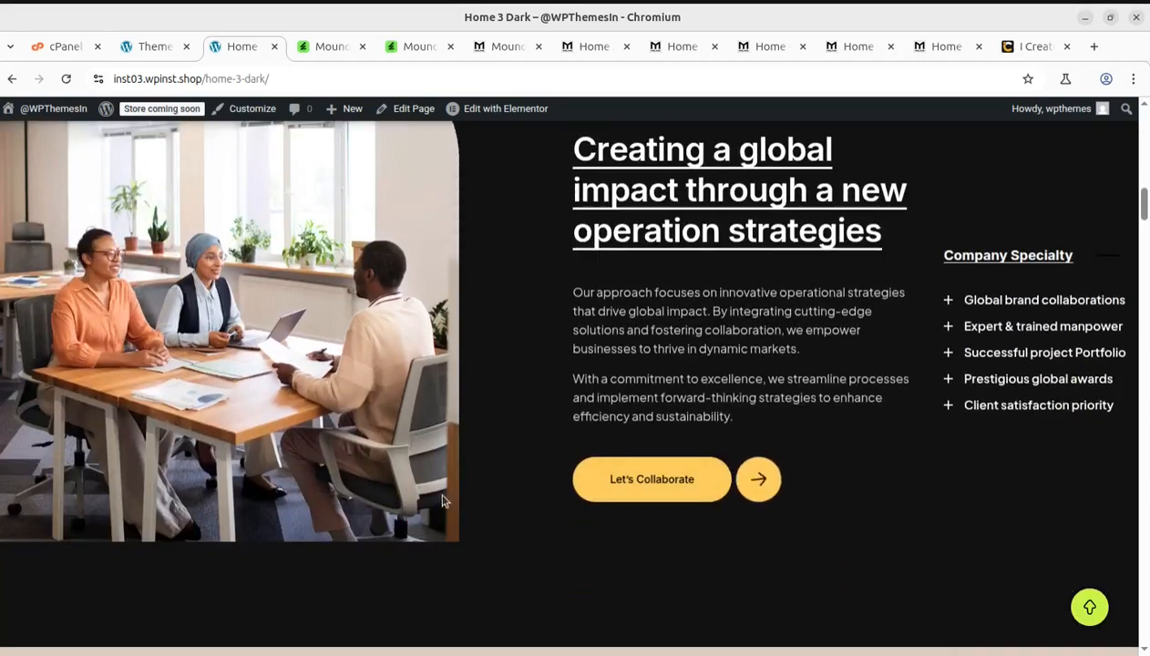
Step: Examine the Home 3 Dark page from the company section through the team section to the numbered benefit cards
scroll(685, 522, down, 4)
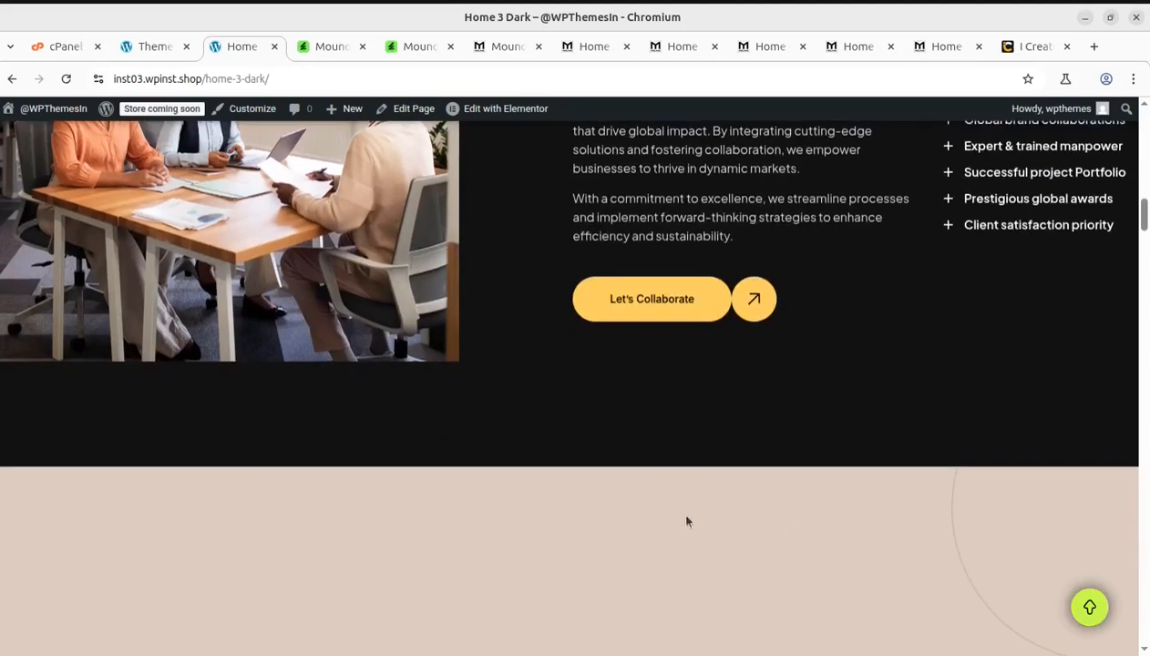
scroll(185, 455, down, 7)
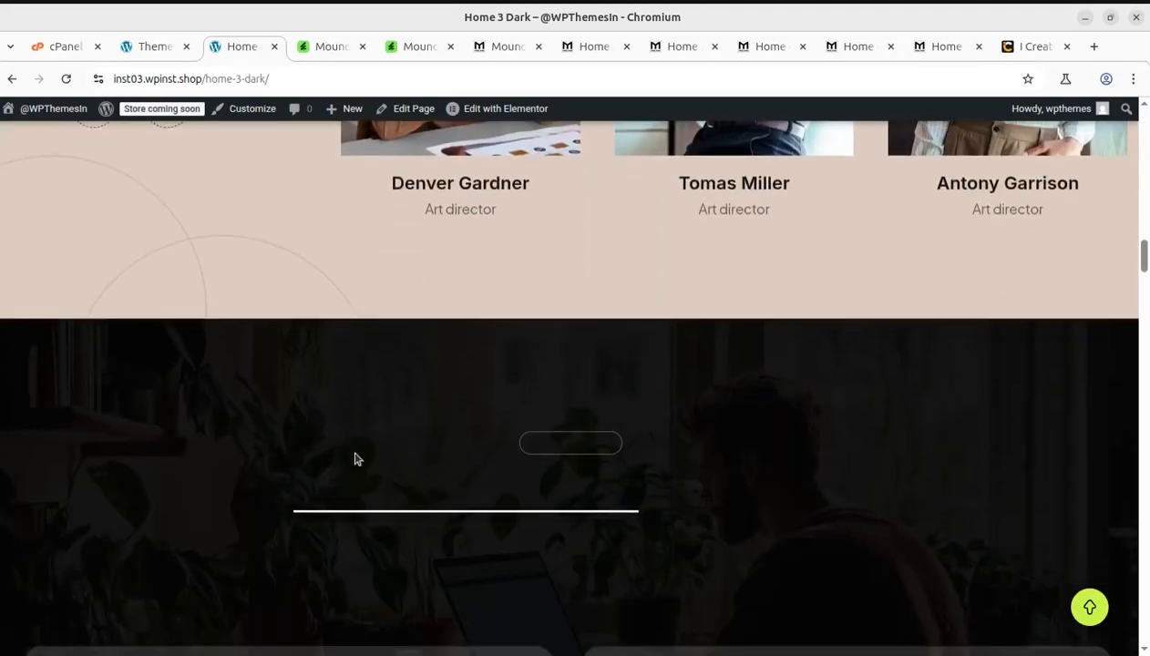
scroll(456, 483, down, 5)
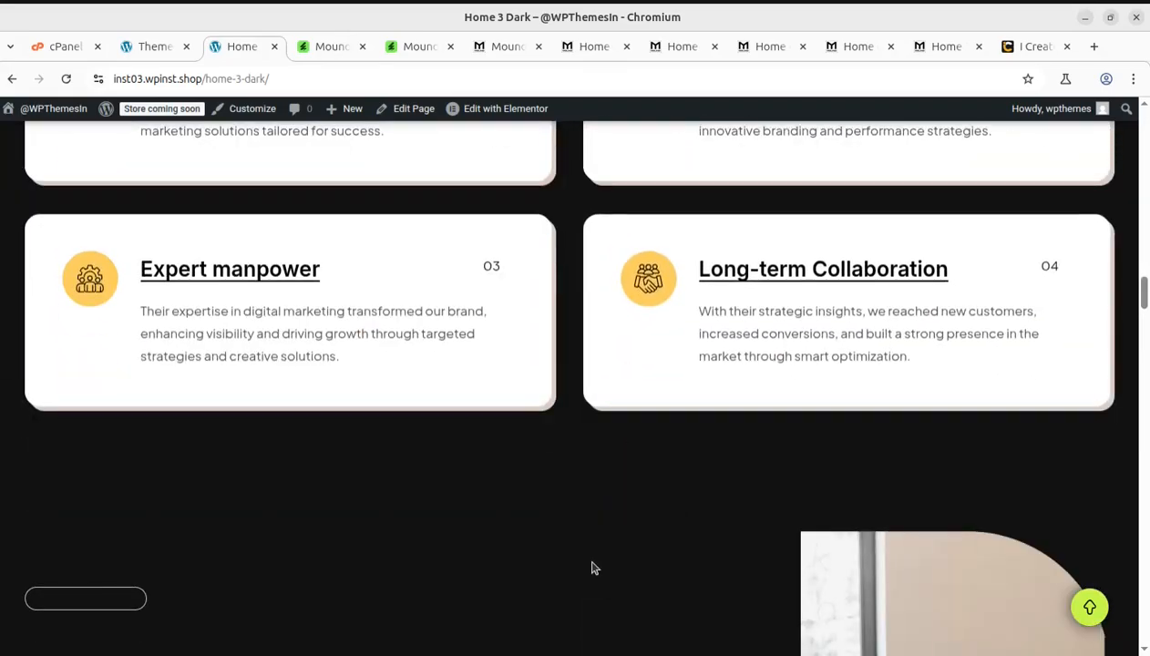
scroll(556, 510, down, 2)
scroll(512, 456, up, 20)
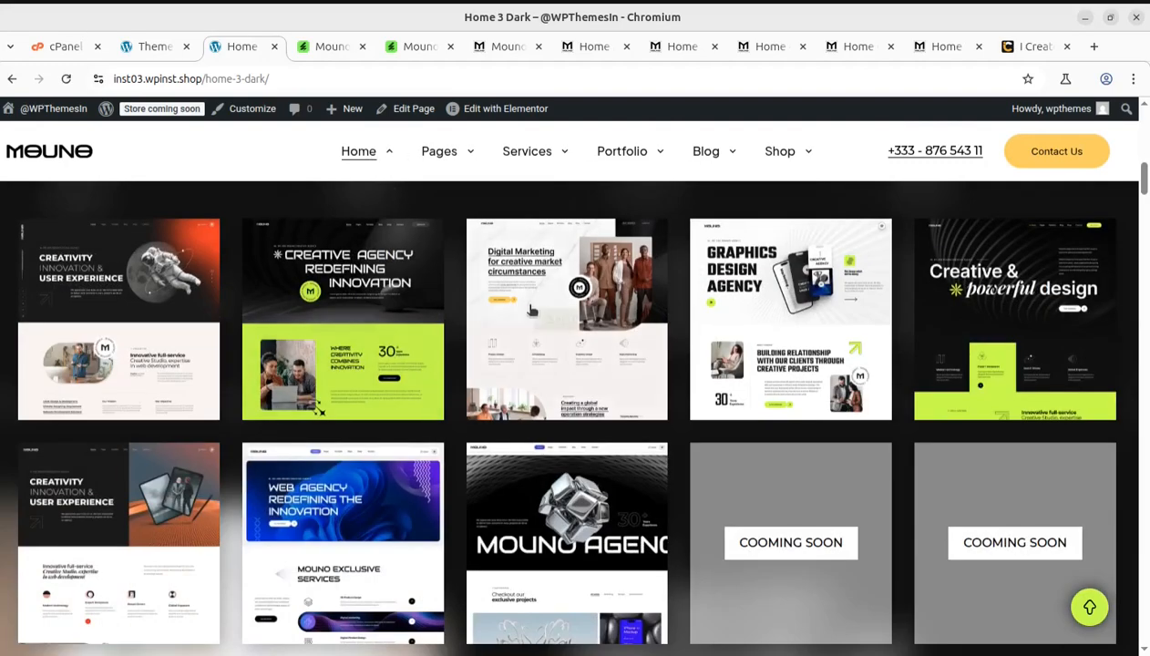
Step: Open the light version of the third home page demo, Home 3, and examine its feature and About Company sections
mouse_move(547, 321)
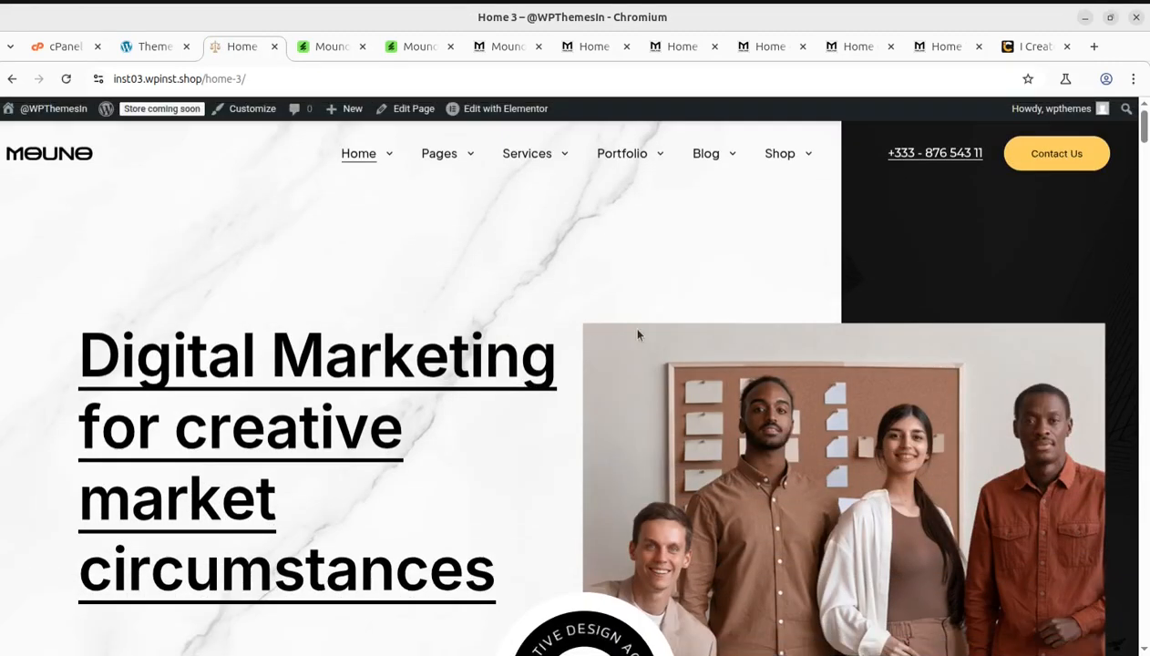
scroll(576, 427, down, 10)
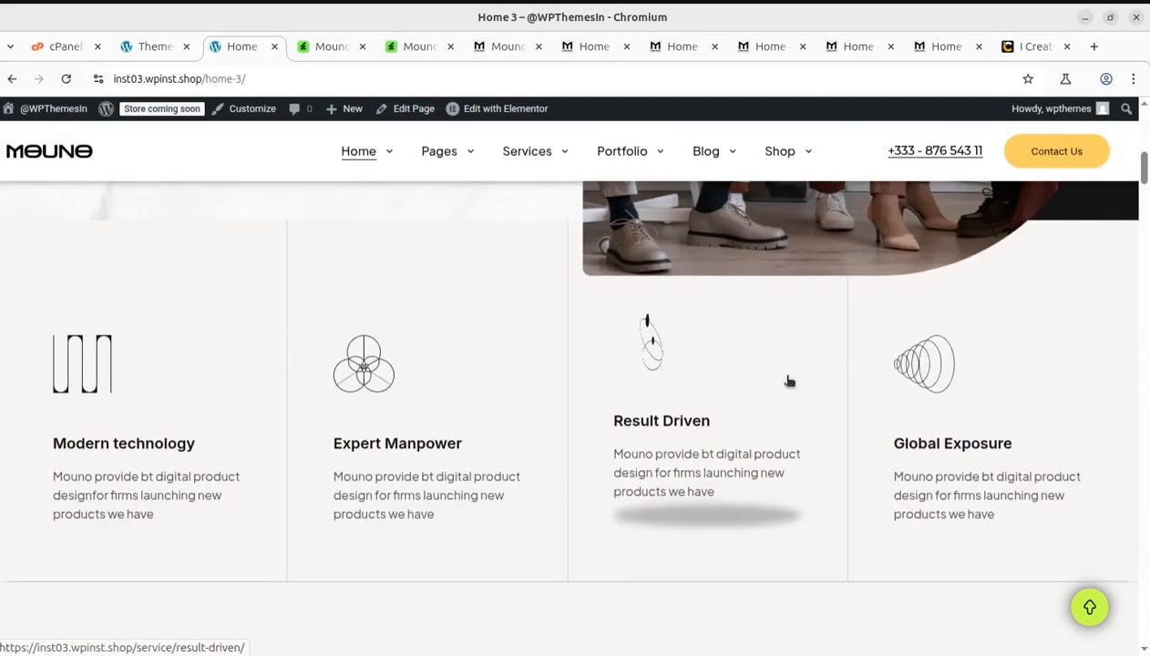
scroll(961, 378, down, 4)
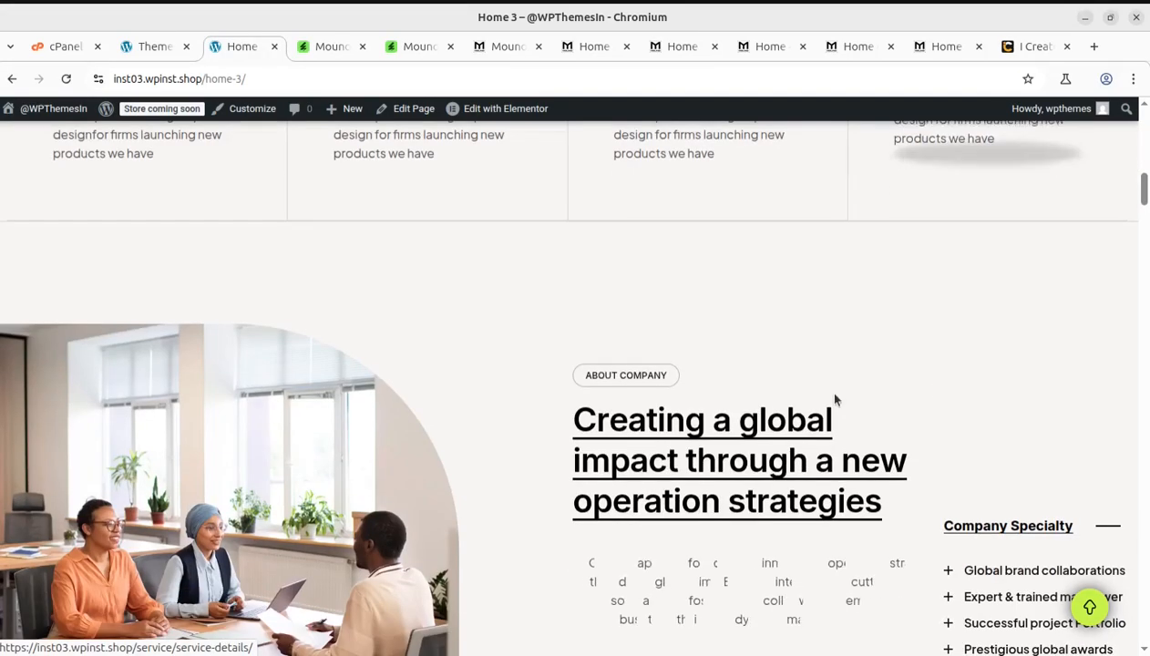
scroll(483, 406, down, 3)
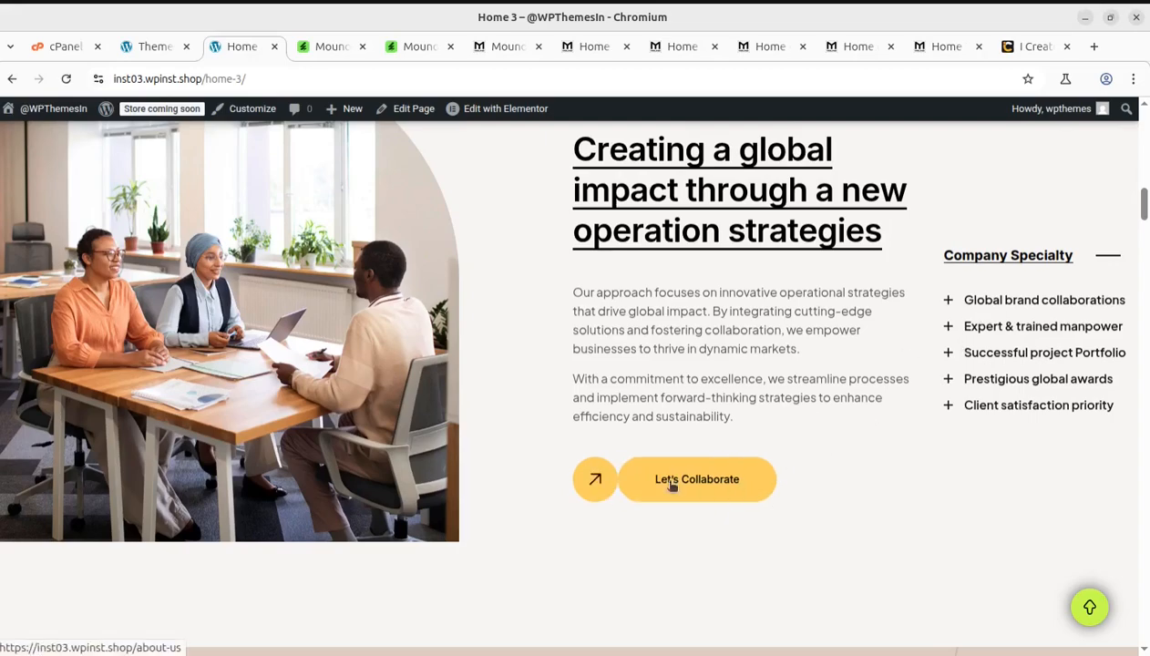
scroll(744, 479, down, 4)
scroll(747, 442, up, 10)
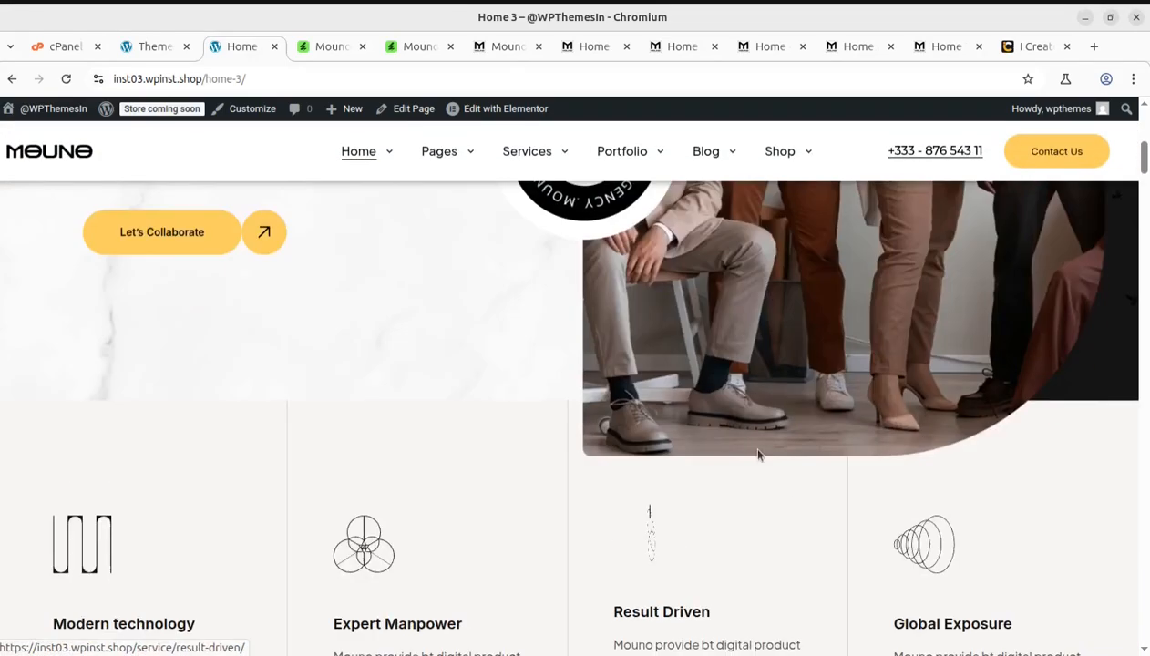
Step: Open the About Us page and examine its studio introduction, mission text and team photo
mouse_move(518, 139)
mouse_move(464, 202)
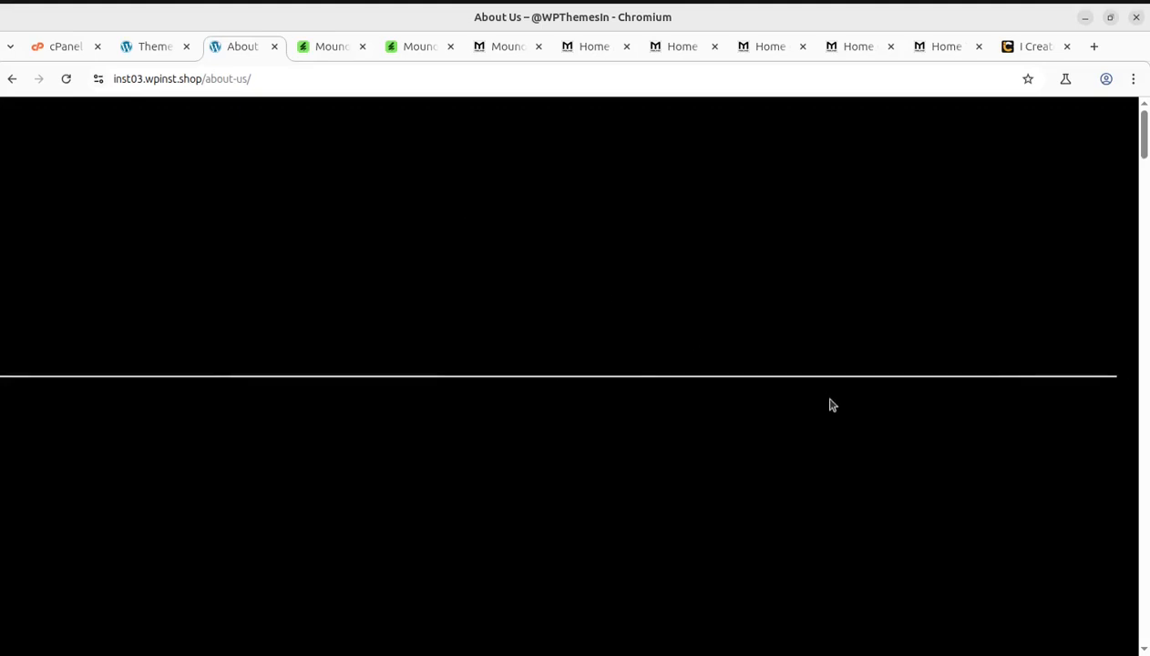
scroll(825, 399, down, 5)
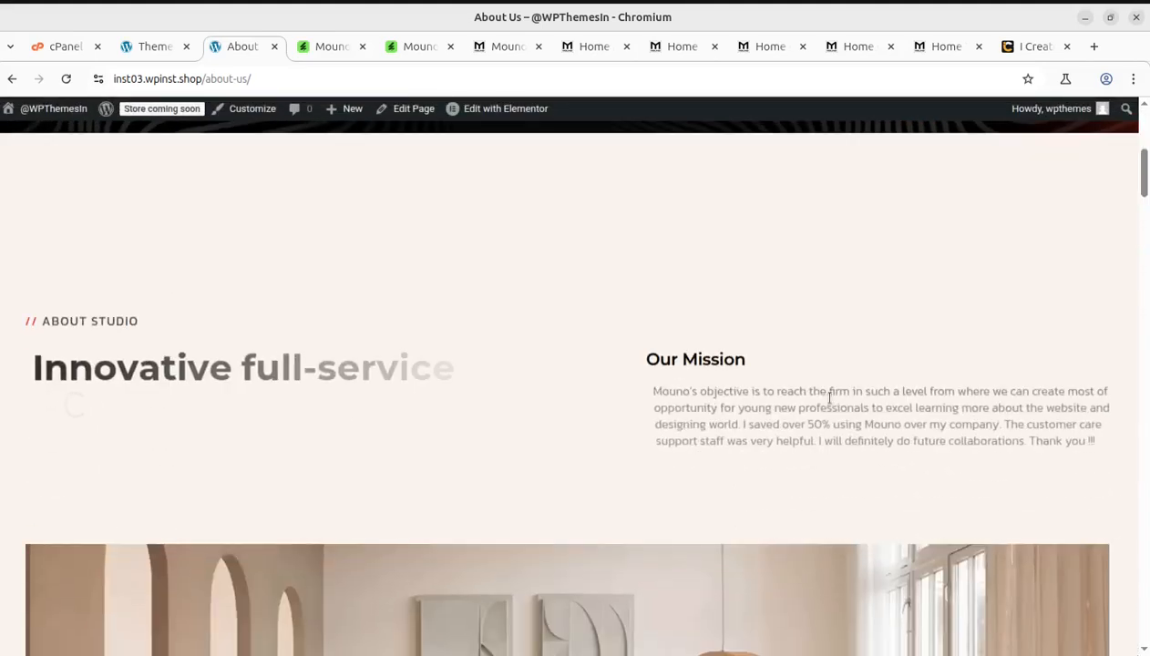
scroll(829, 398, down, 5)
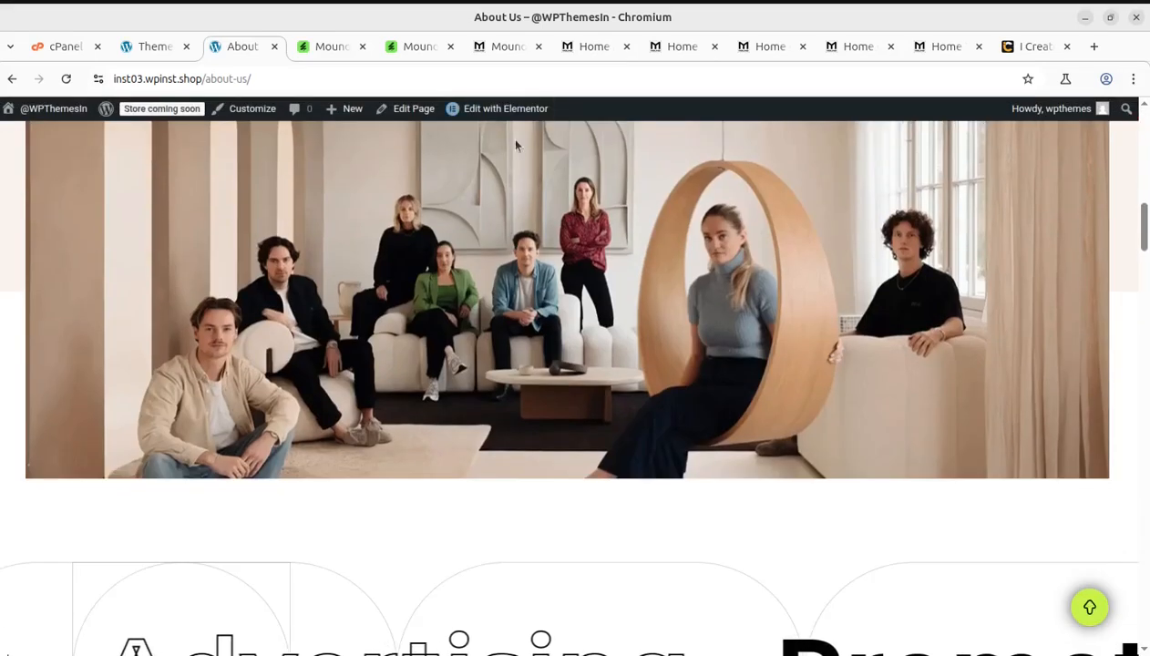
scroll(583, 274, up, 10)
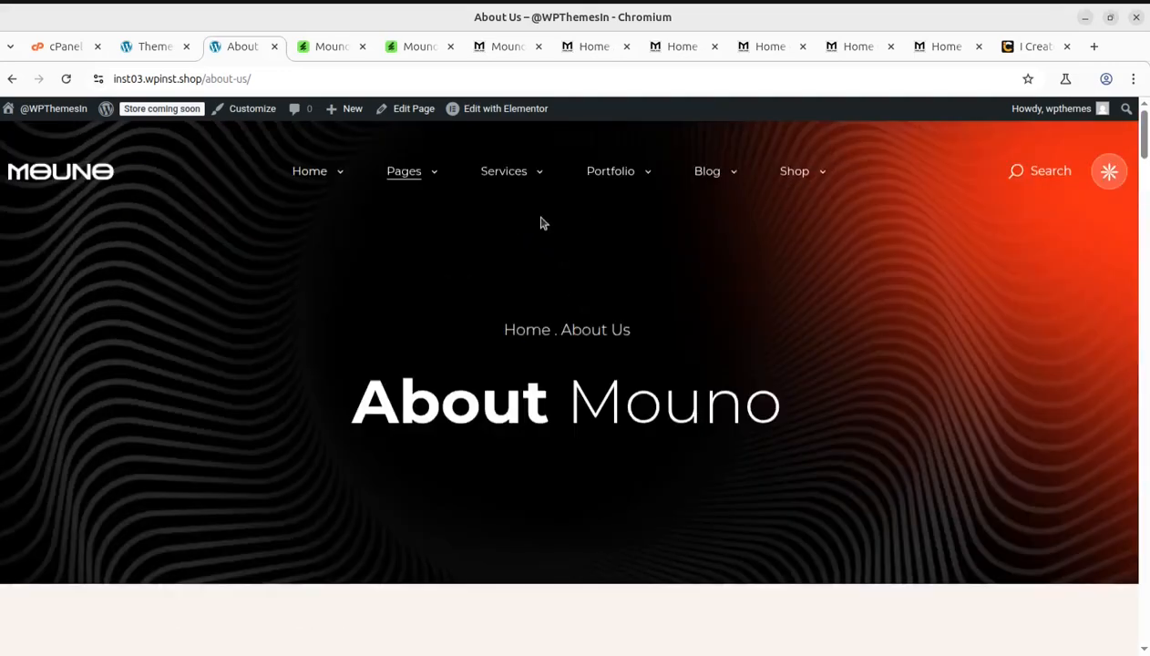
Step: Open the Services 1 page and examine its header and service cards
mouse_move(515, 181)
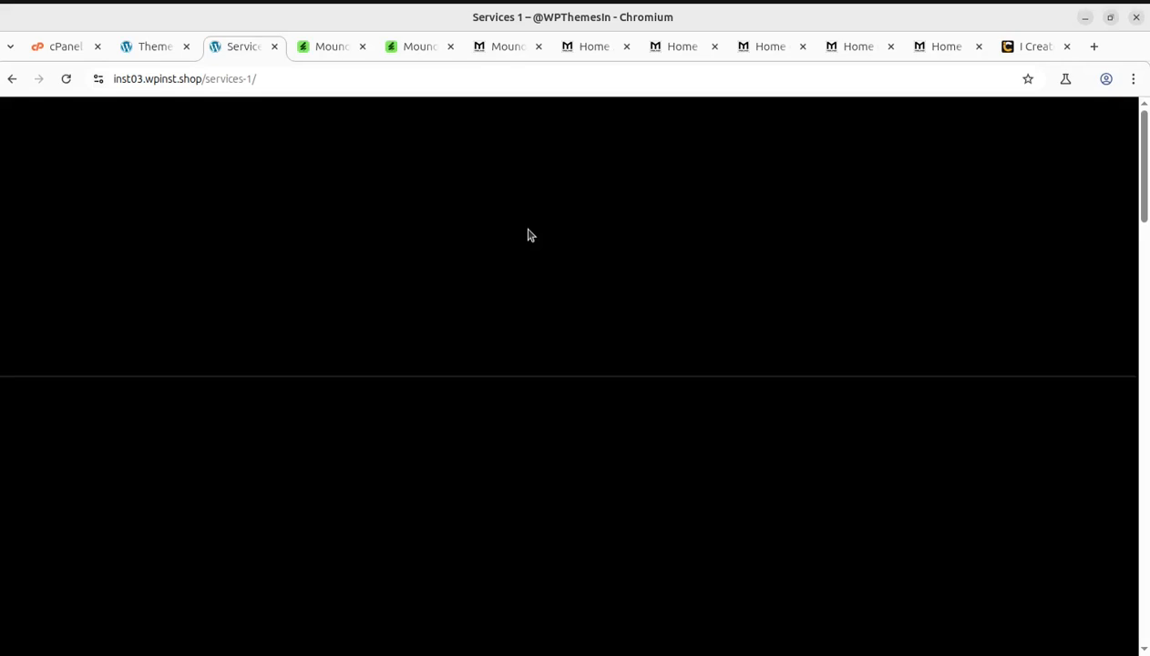
scroll(537, 246, down, 5)
scroll(645, 323, down, 6)
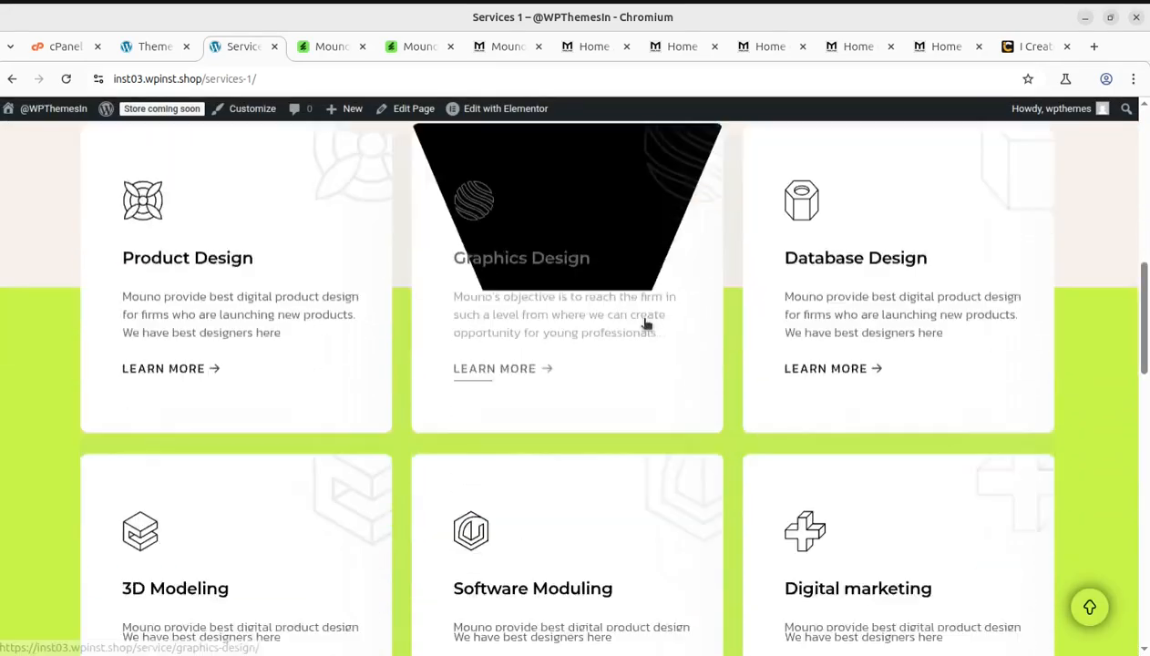
scroll(644, 324, up, 4)
scroll(554, 202, up, 7)
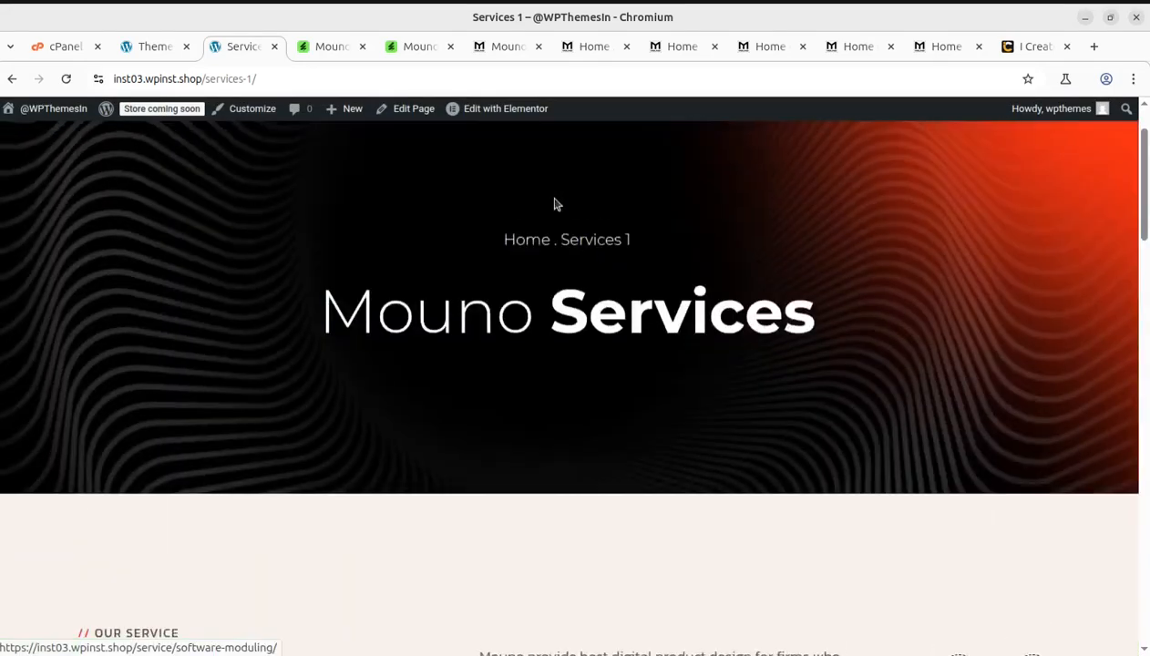
Step: Look through the site's navigation submenus, including Services, Pages and Blog
mouse_move(626, 172)
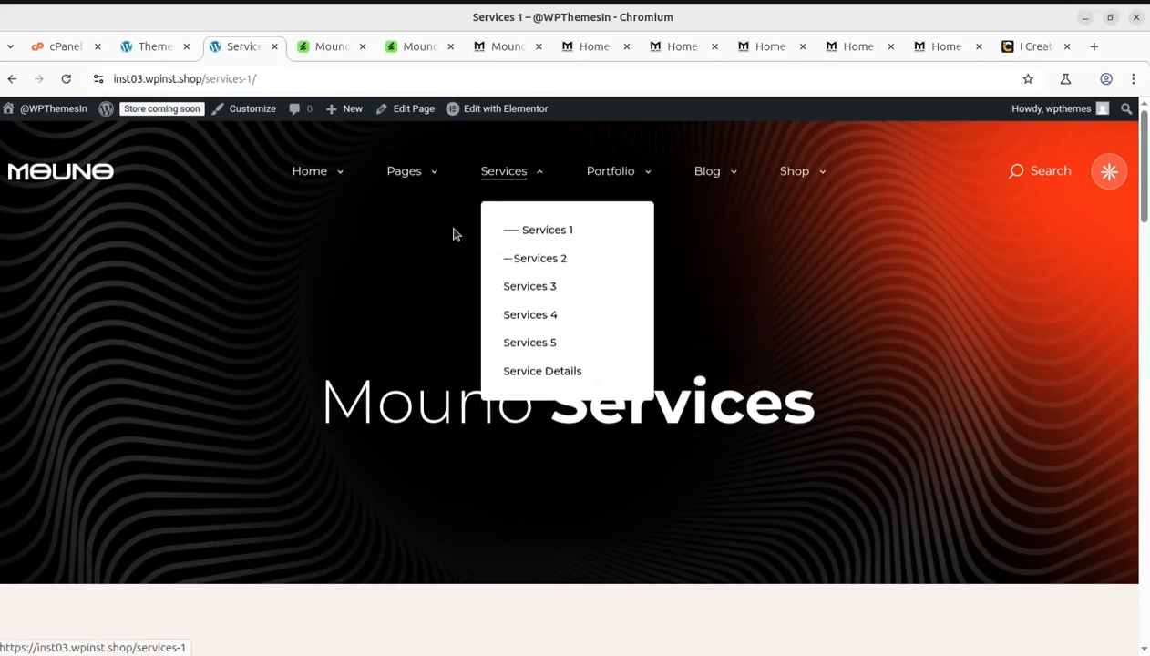
mouse_move(403, 180)
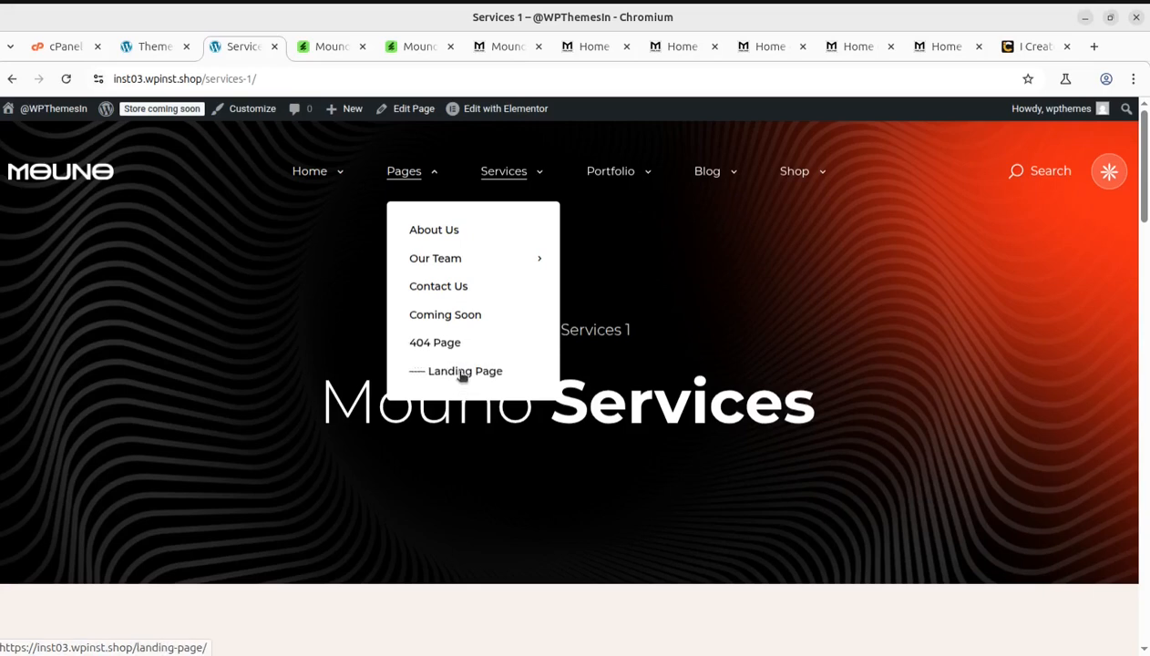
mouse_move(700, 181)
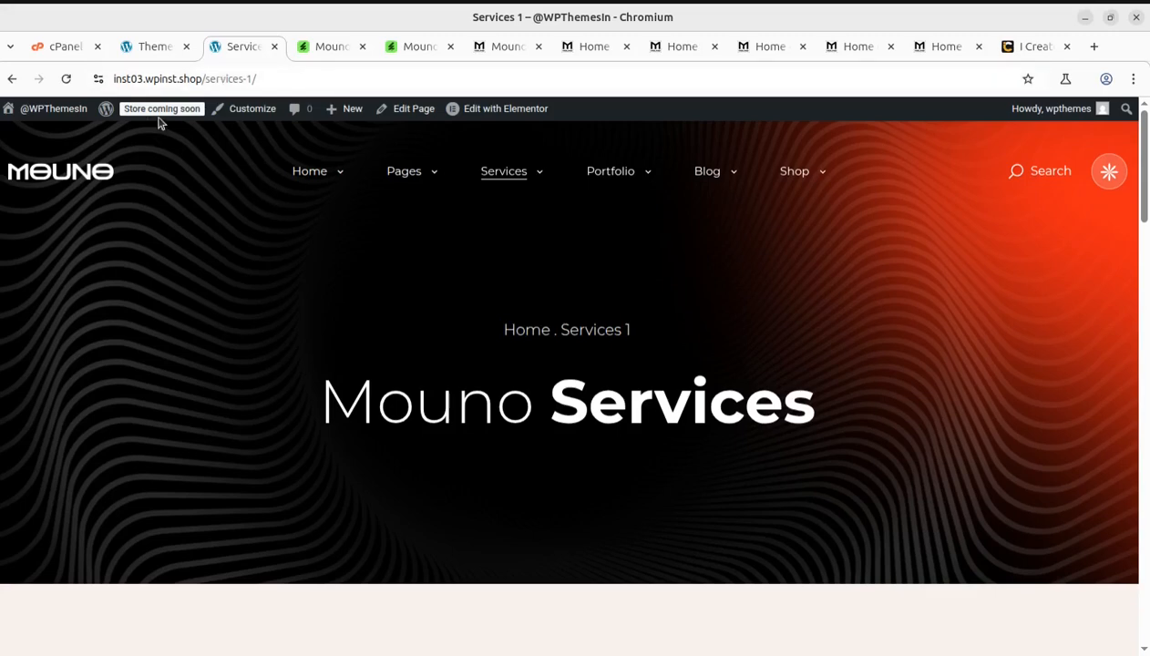
Step: Leave the theme setup wizard for the WordPress dashboard at inst03.wpinst.shop/wp-admin/ and open the theme Customizer
click(157, 48)
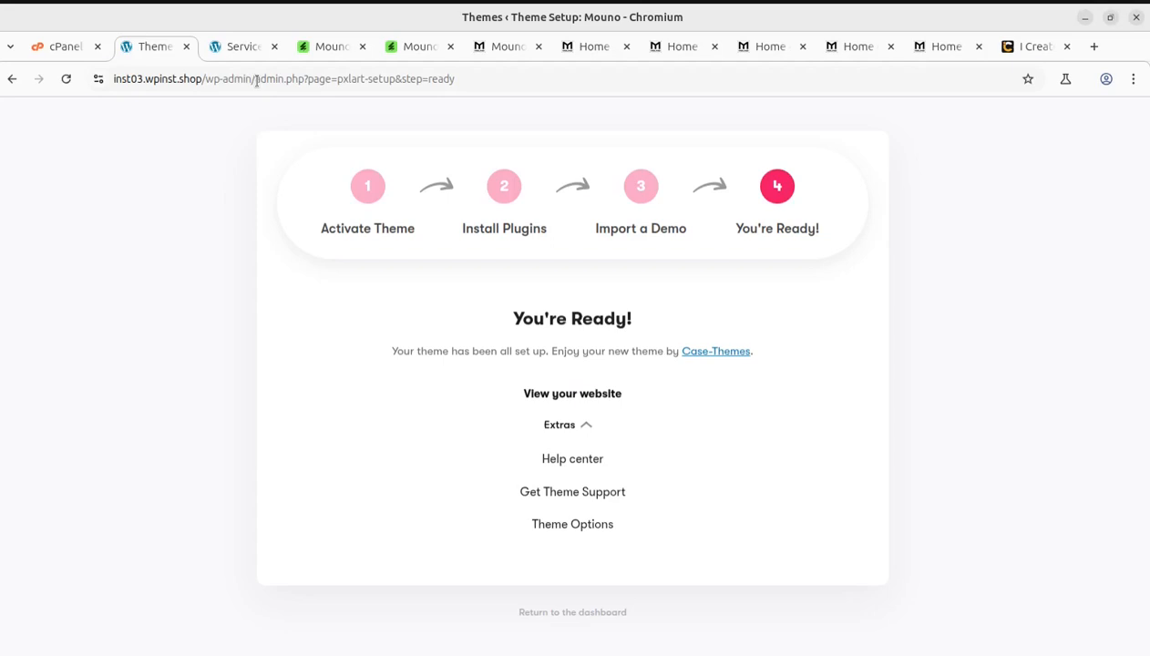
drag(256, 81, 582, 98)
key(BackSpace)
key(Return)
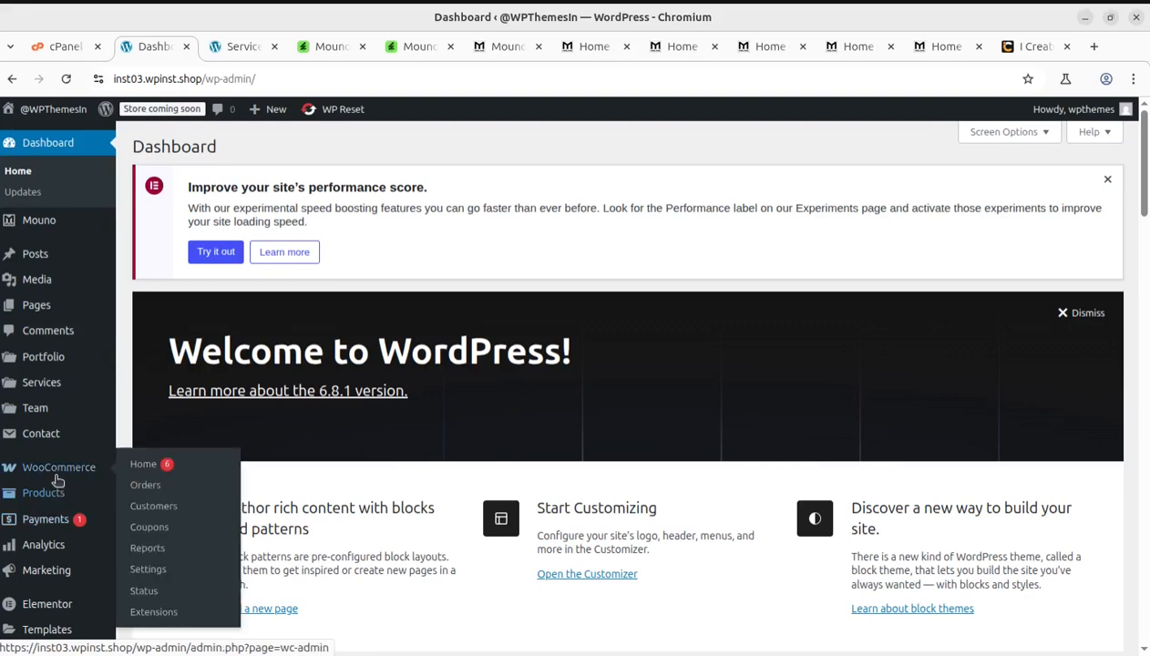
scroll(68, 557, down, 2)
mouse_move(59, 578)
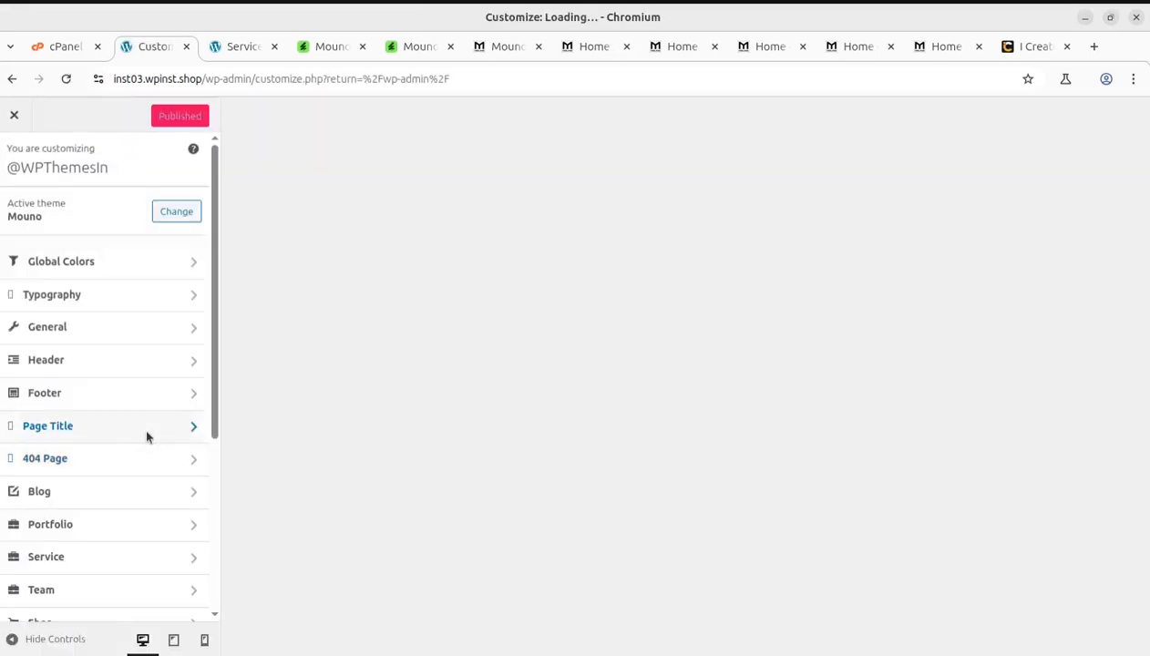
Step: Set the static homepage to Home 3 in the Customizer's Homepage Settings, publish the change and close the Customizer
scroll(139, 413, down, 3)
scroll(118, 392, up, 3)
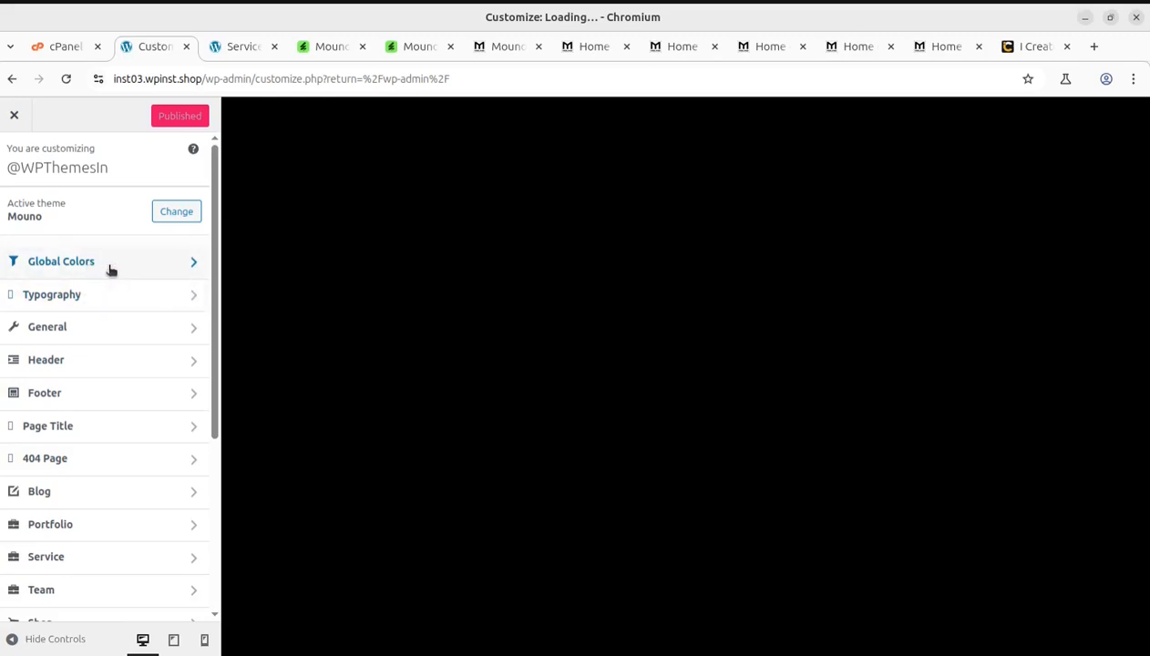
scroll(127, 455, down, 2)
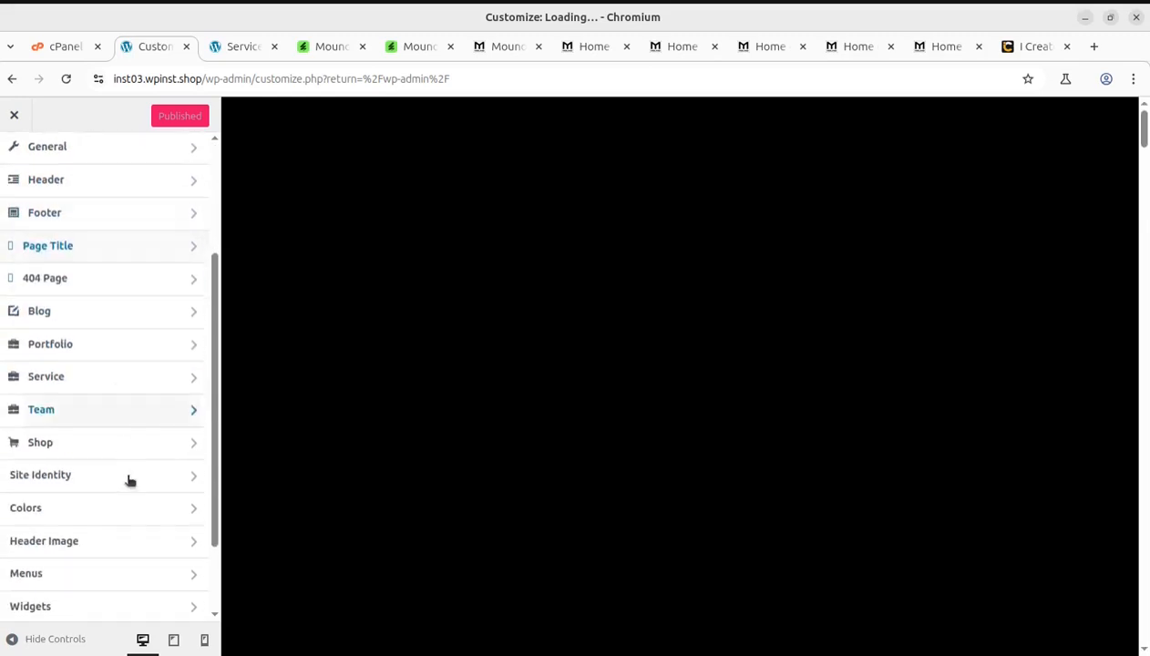
scroll(129, 480, down, 2)
click(118, 545)
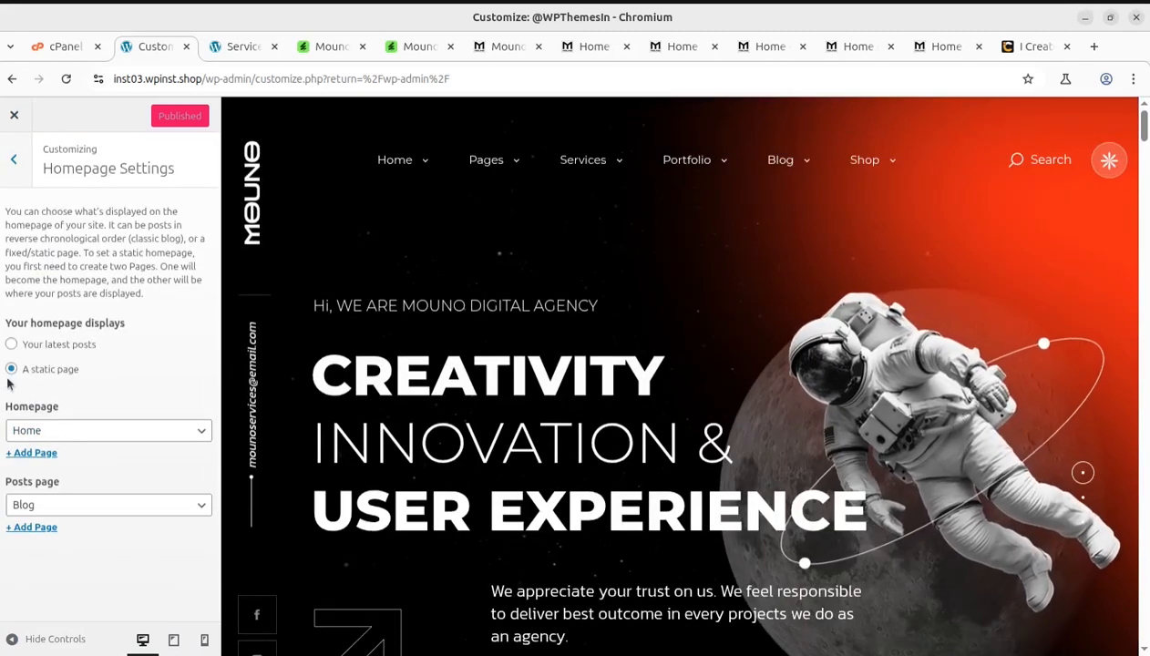
click(91, 431)
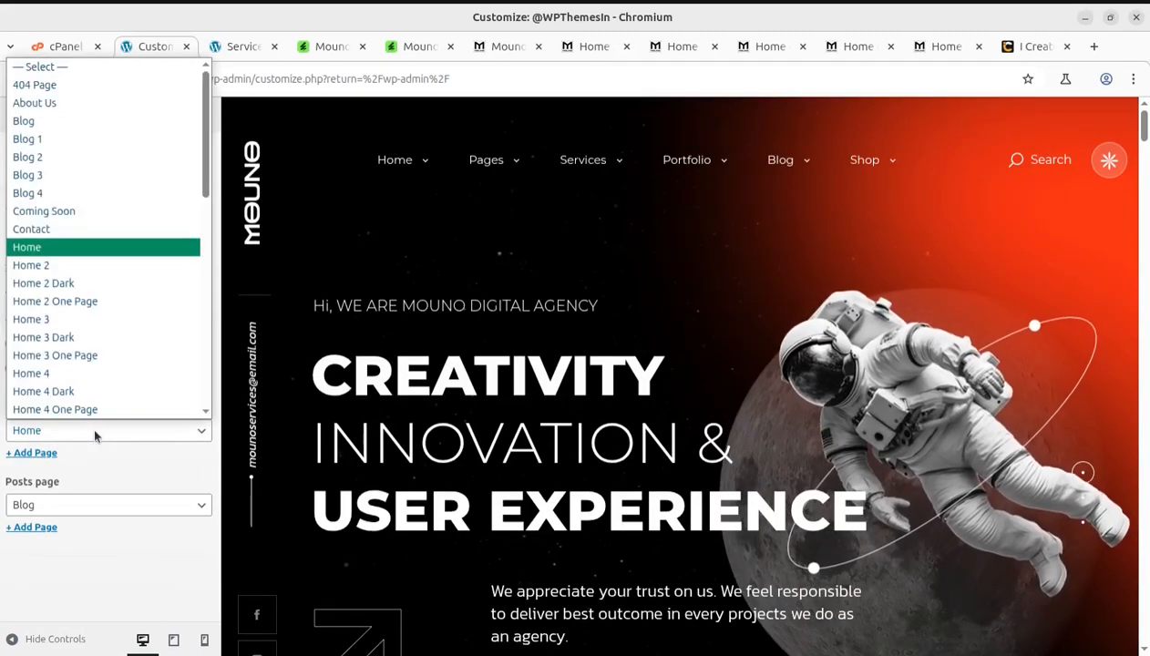
click(57, 320)
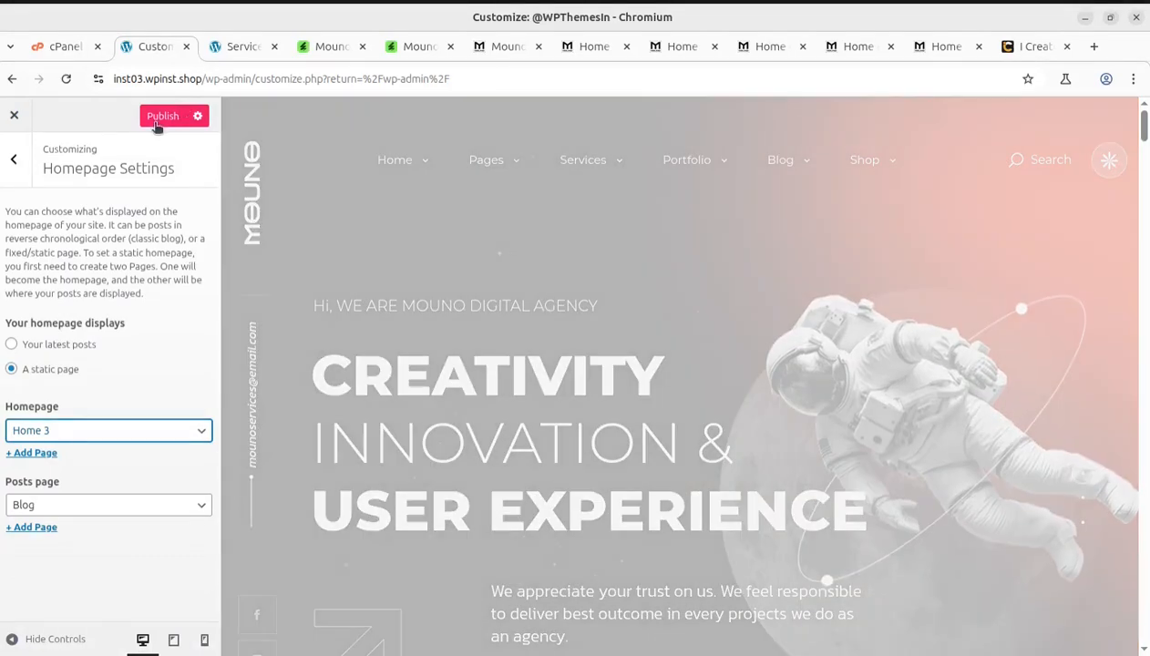
click(157, 122)
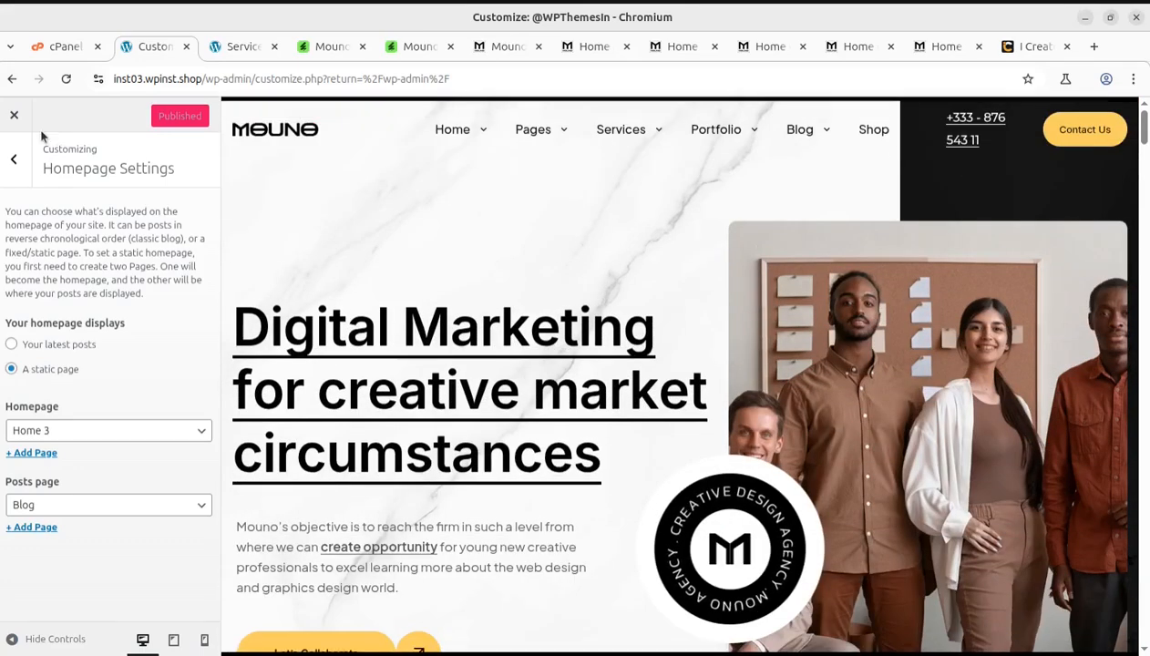
click(13, 119)
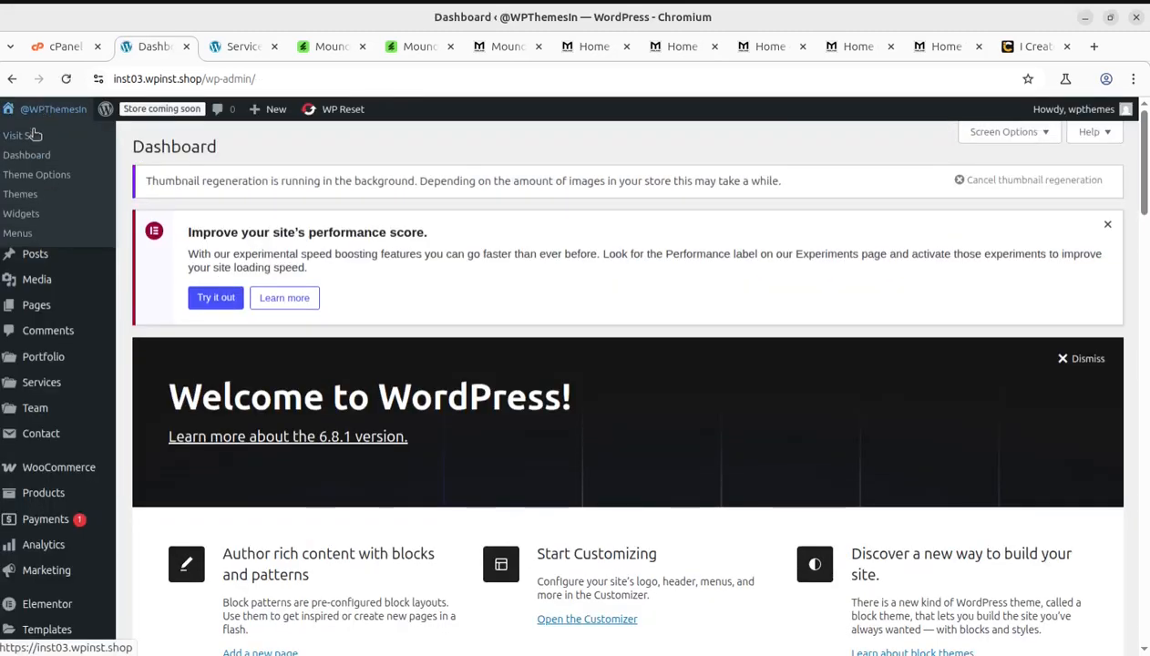
Step: Open the site's front page in a new tab and close the old Services 1 tab
middle_click(79, 111)
click(226, 47)
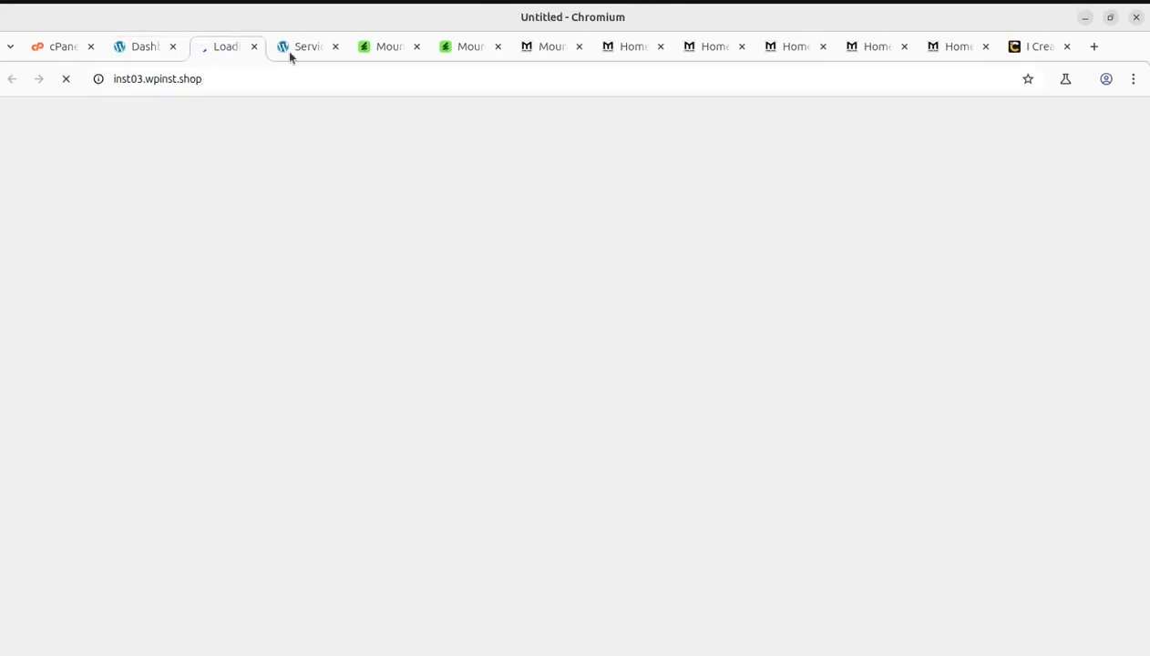
click(336, 46)
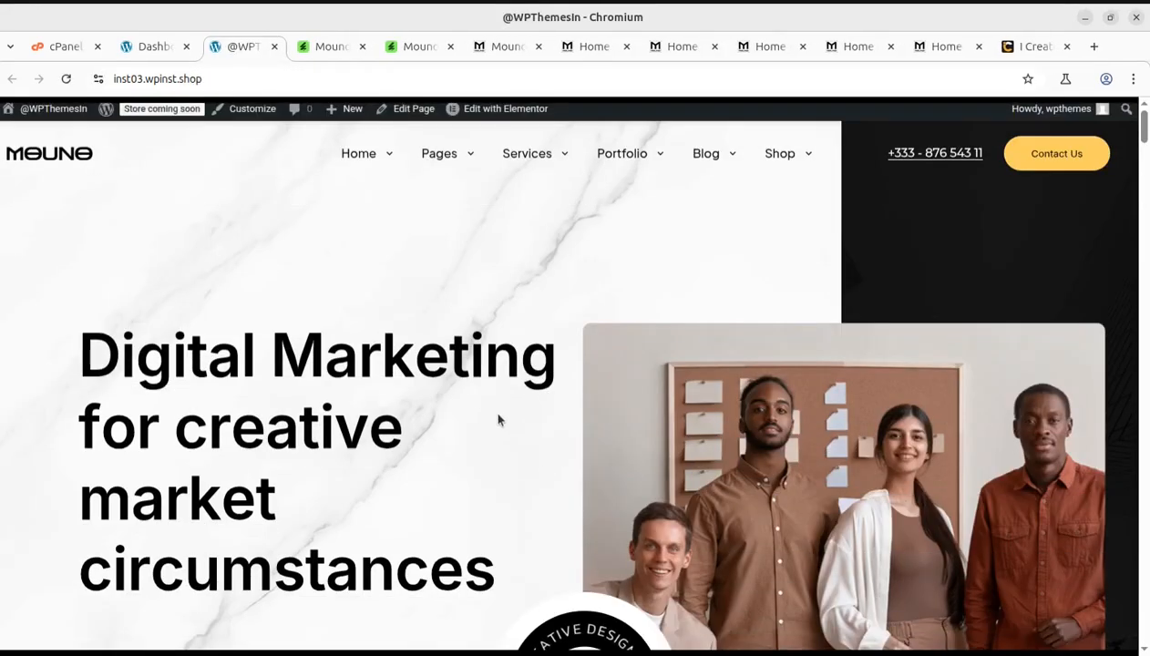
Step: Examine the site's front page from the Digital Marketing header through the features and company sections to the team section
scroll(450, 385, down, 9)
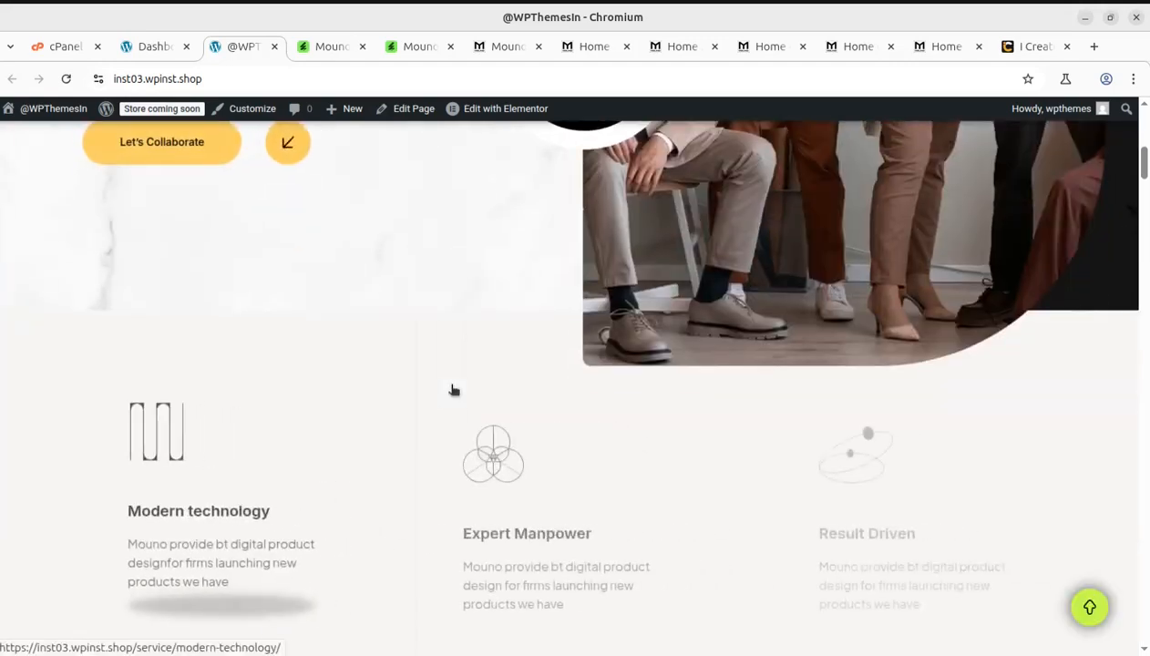
scroll(373, 380, down, 5)
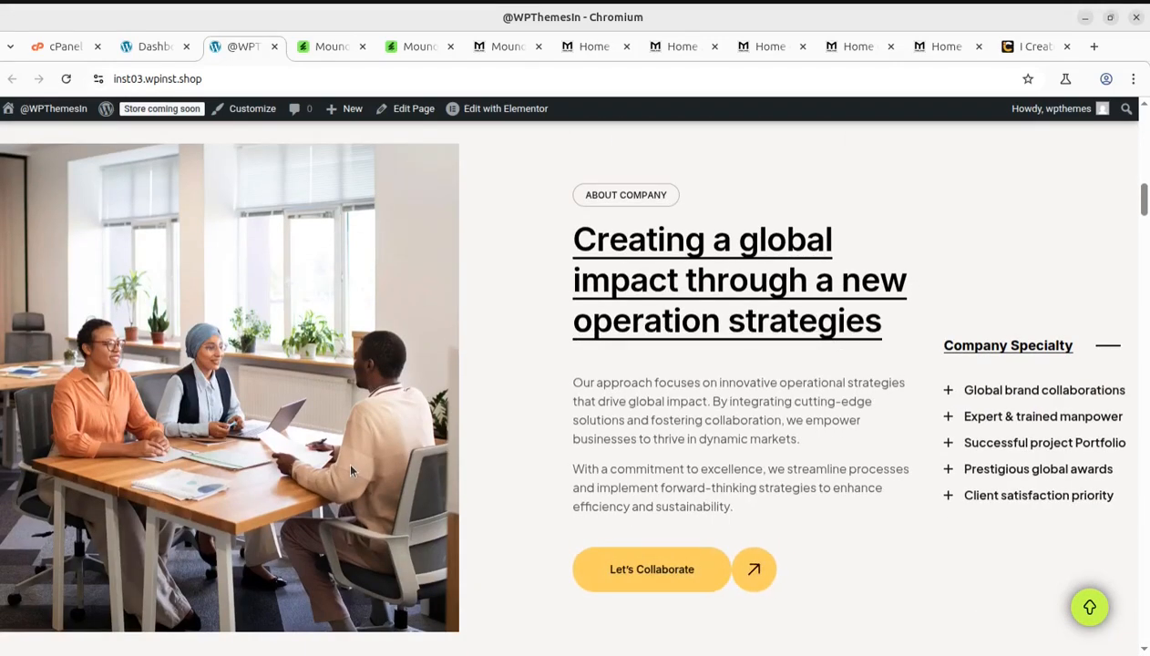
scroll(346, 459, down, 2)
scroll(258, 423, up, 4)
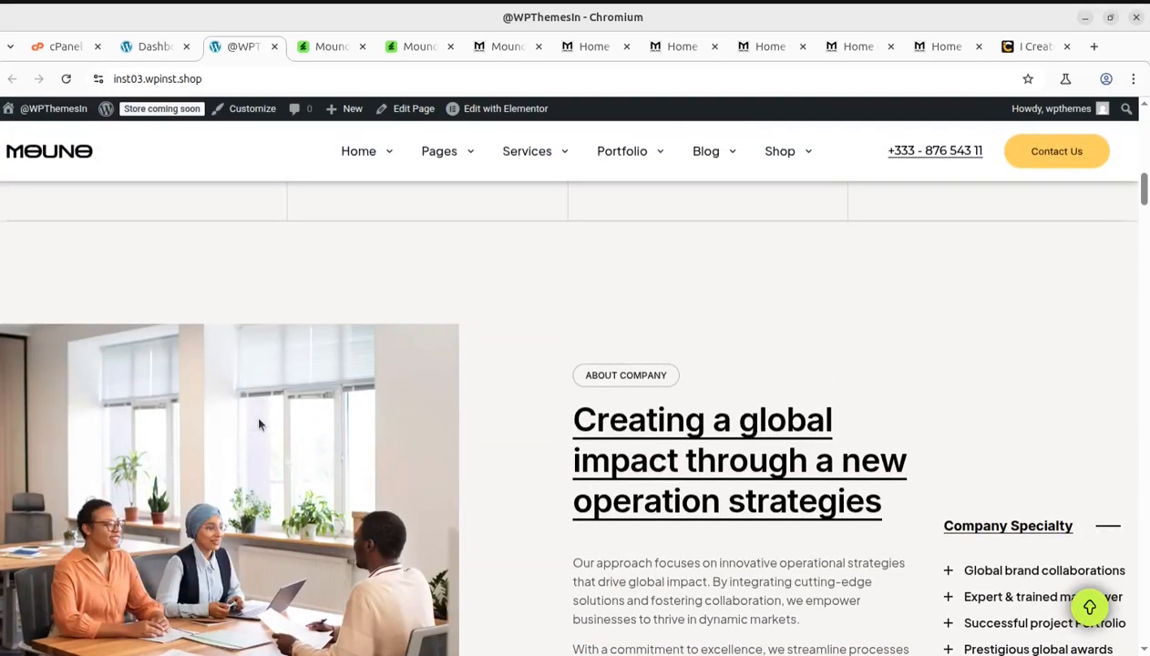
scroll(259, 424, down, 3)
scroll(259, 425, down, 9)
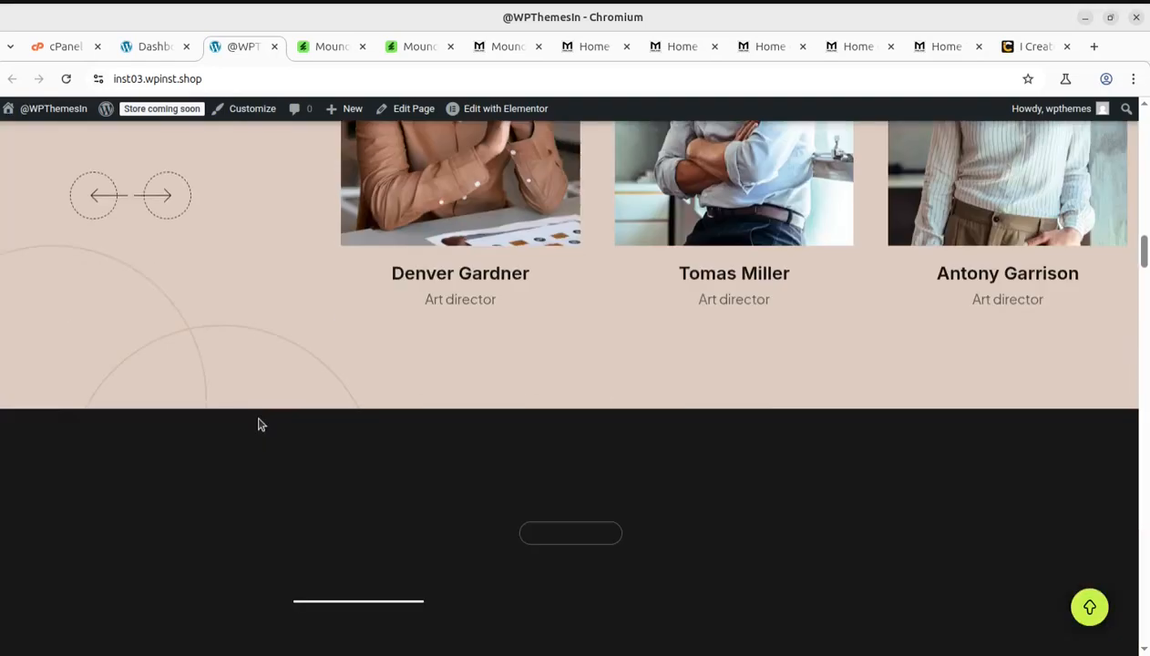
Step: Return from the site's front page to the WordPress dashboard and dismiss the notice about improving the site's performance score
scroll(259, 425, down, 4)
scroll(258, 424, up, 15)
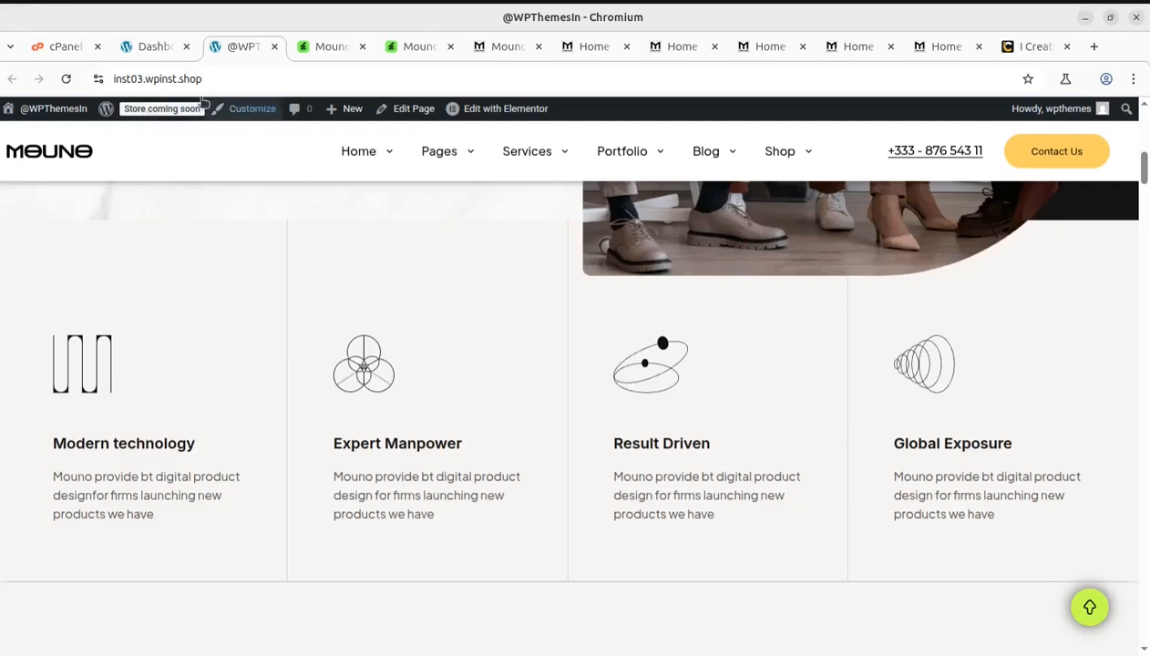
click(155, 48)
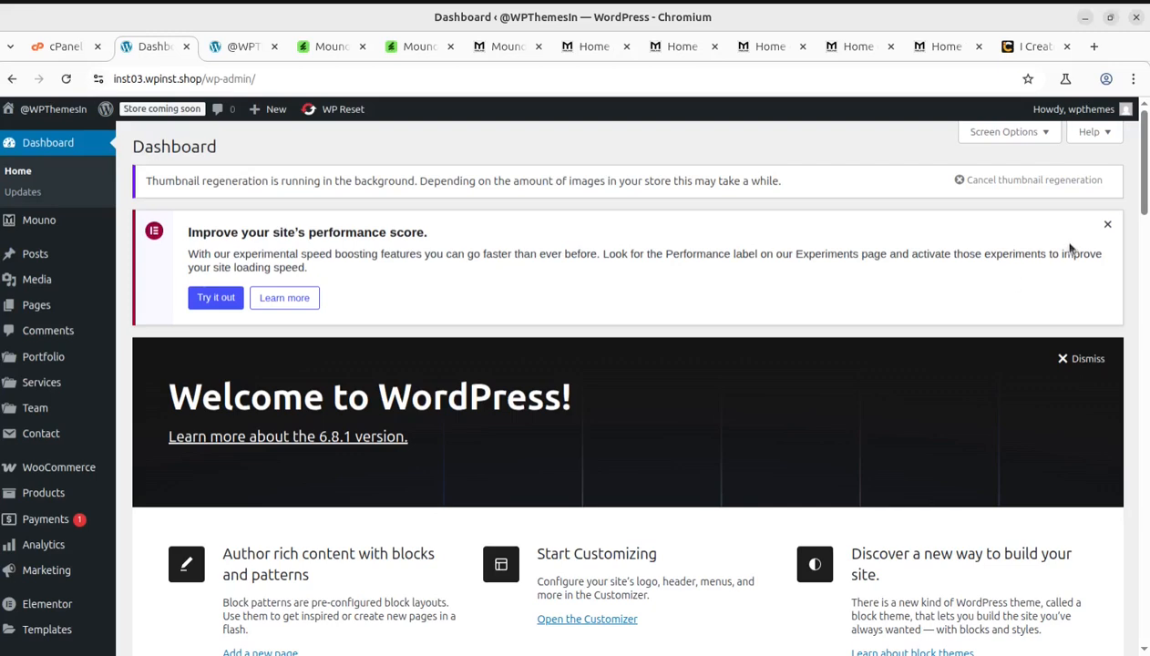
click(1107, 226)
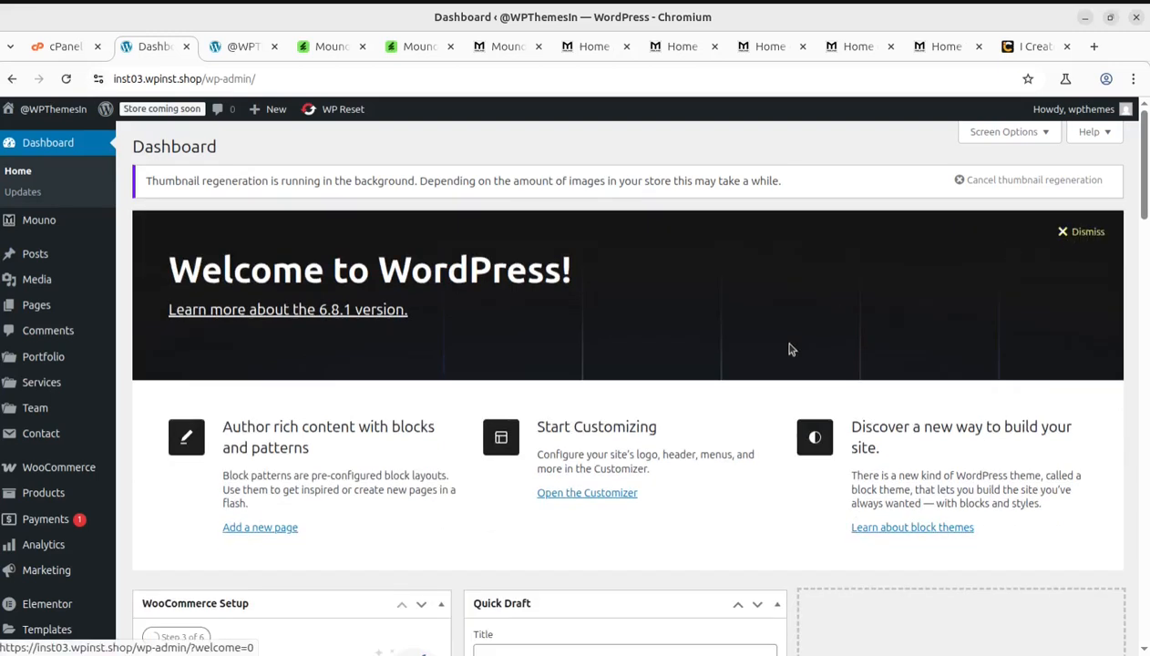
Step: Open the Mouno theme's Templates list and look through its header, title, mega menu and footer templates
mouse_move(36, 224)
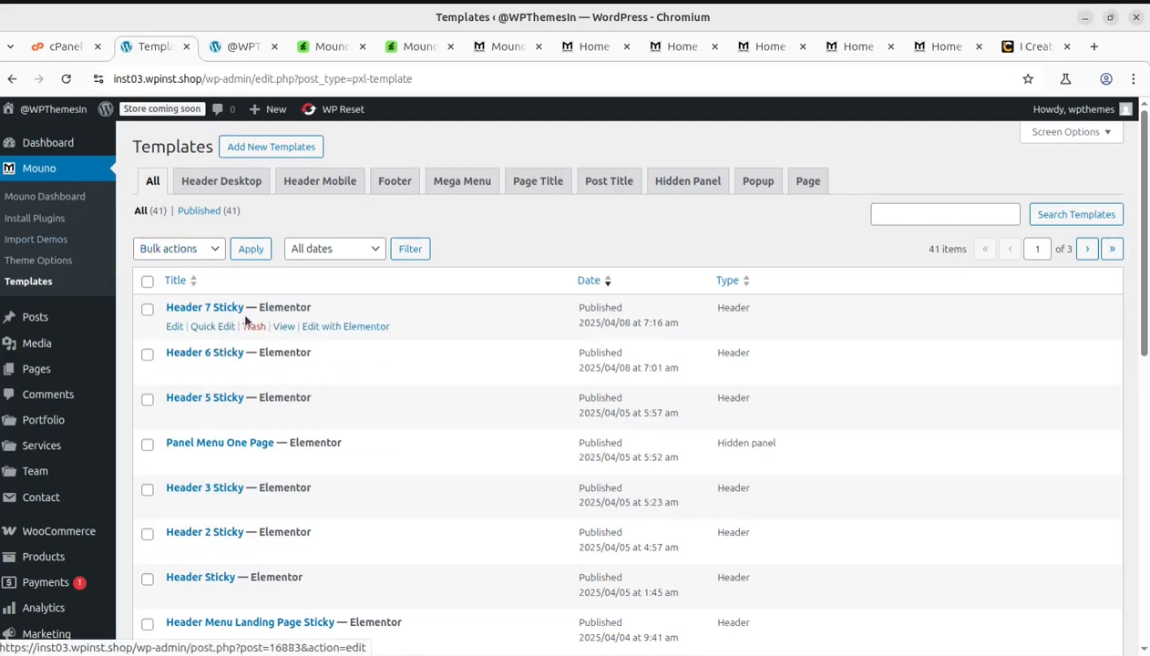
scroll(244, 321, down, 2)
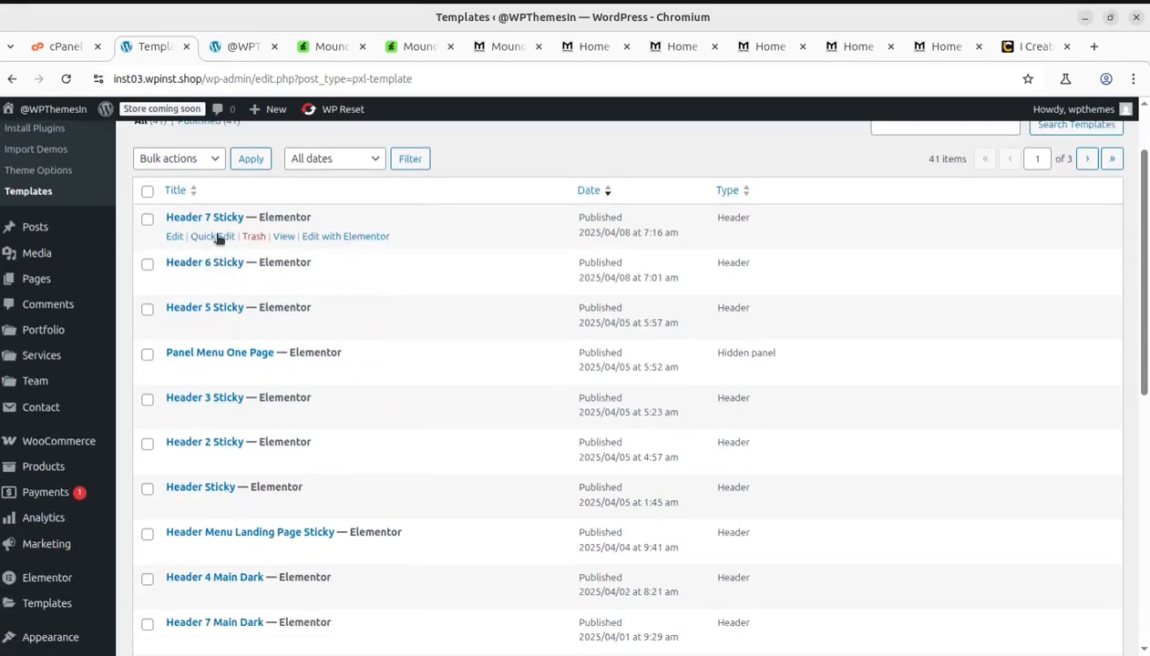
scroll(244, 538, down, 5)
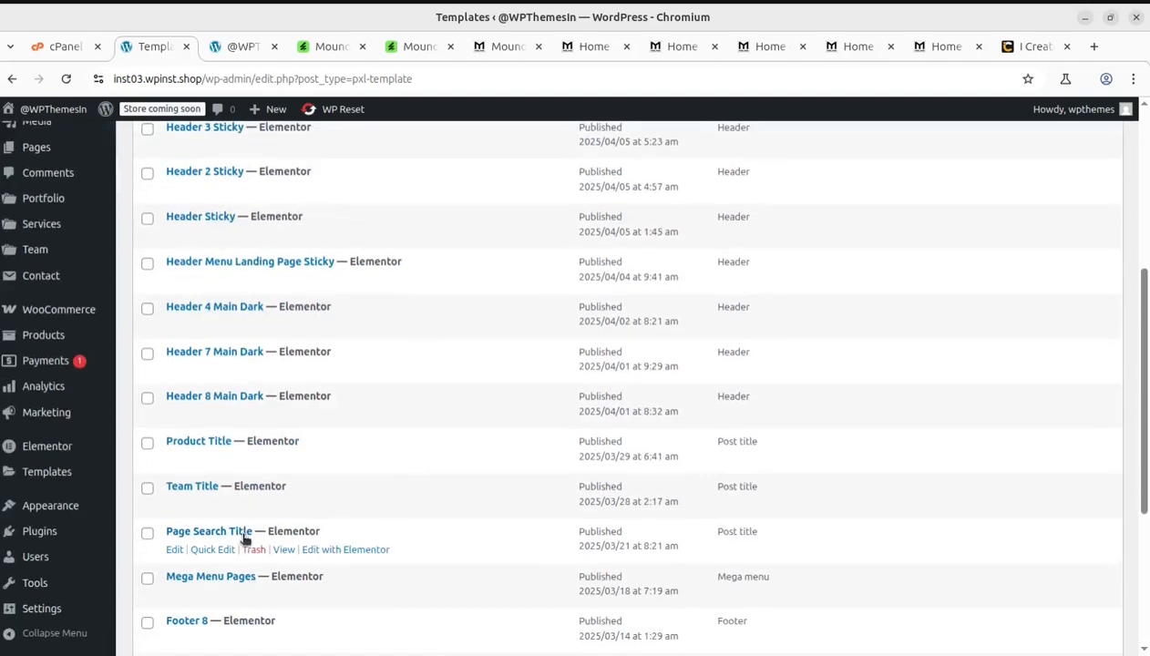
scroll(245, 539, up, 7)
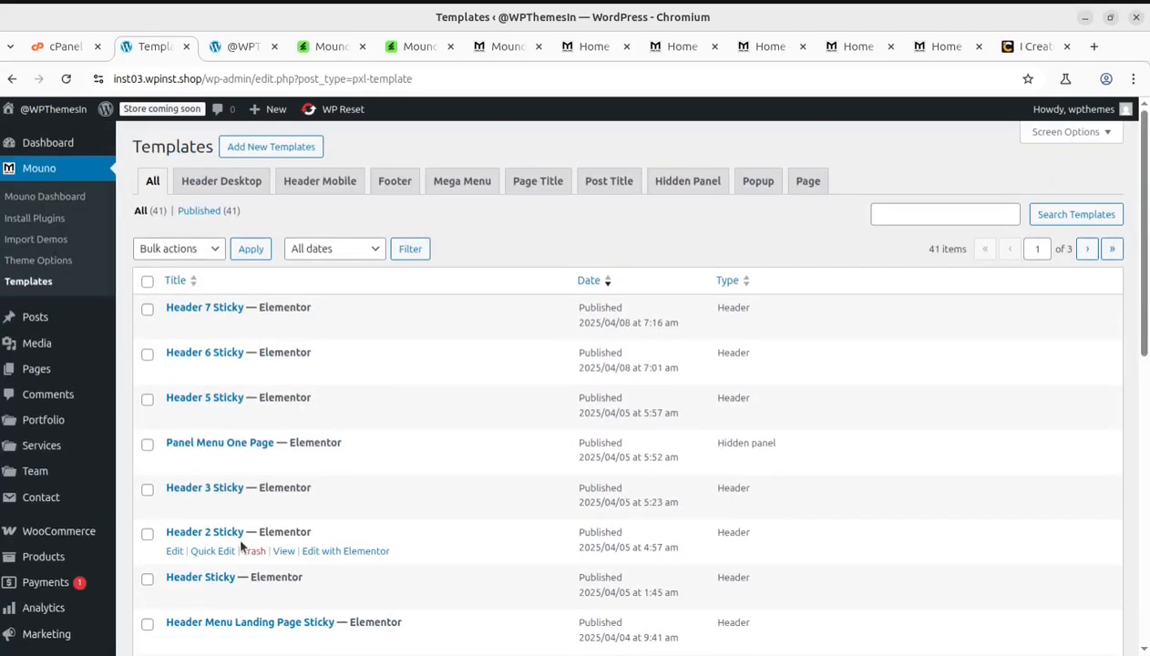
Step: Review the Mouno templates by type, including Header Desktop, Mega Menu, Page Title, Post Title, Hidden Panel and Popup
click(217, 193)
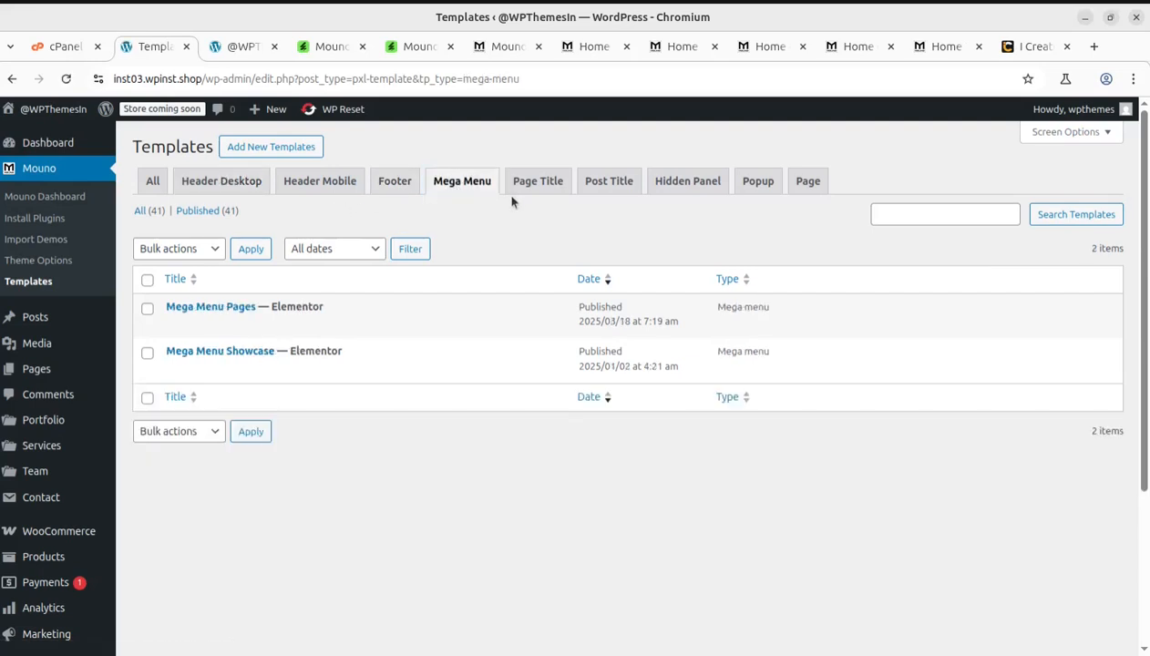
click(527, 186)
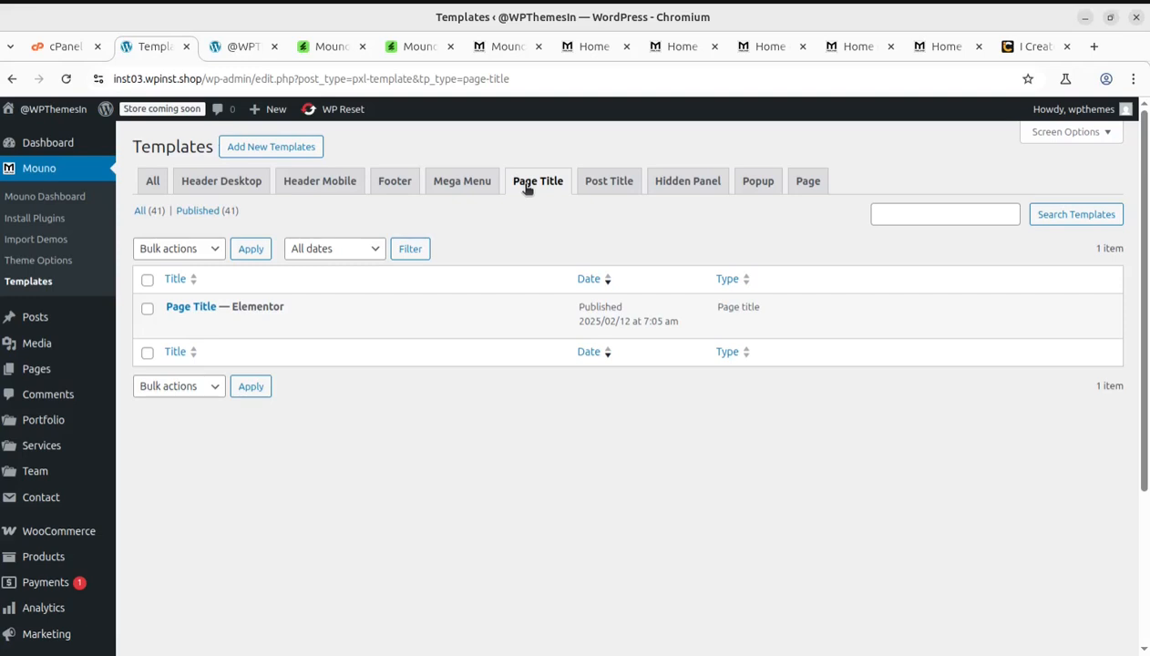
click(584, 189)
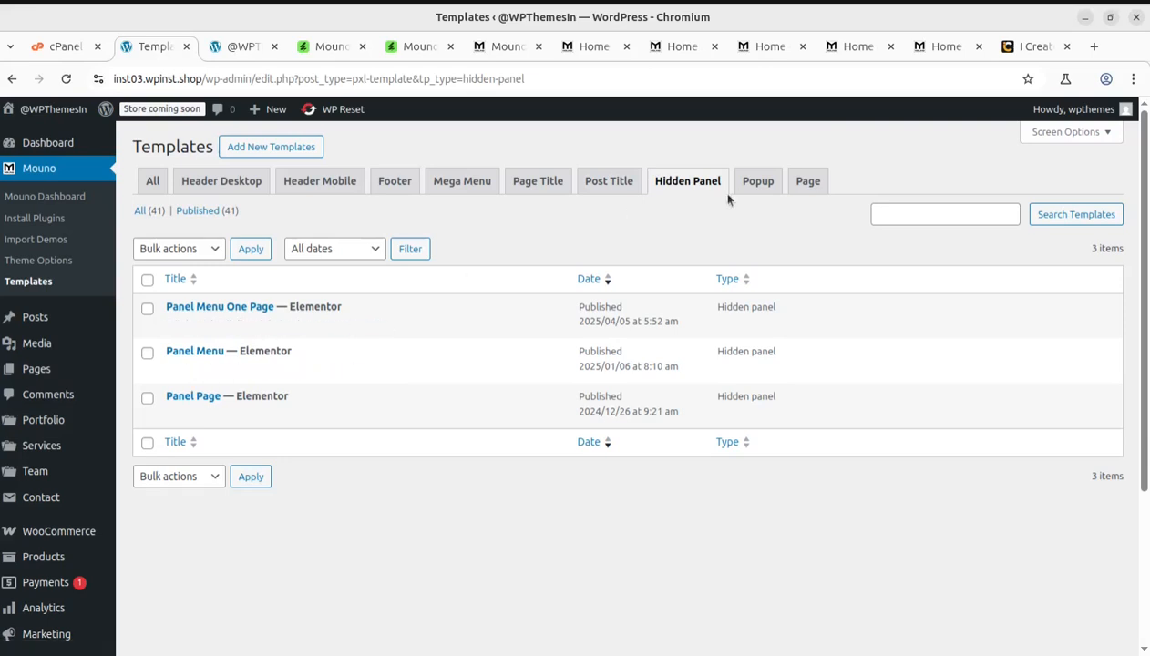
click(760, 187)
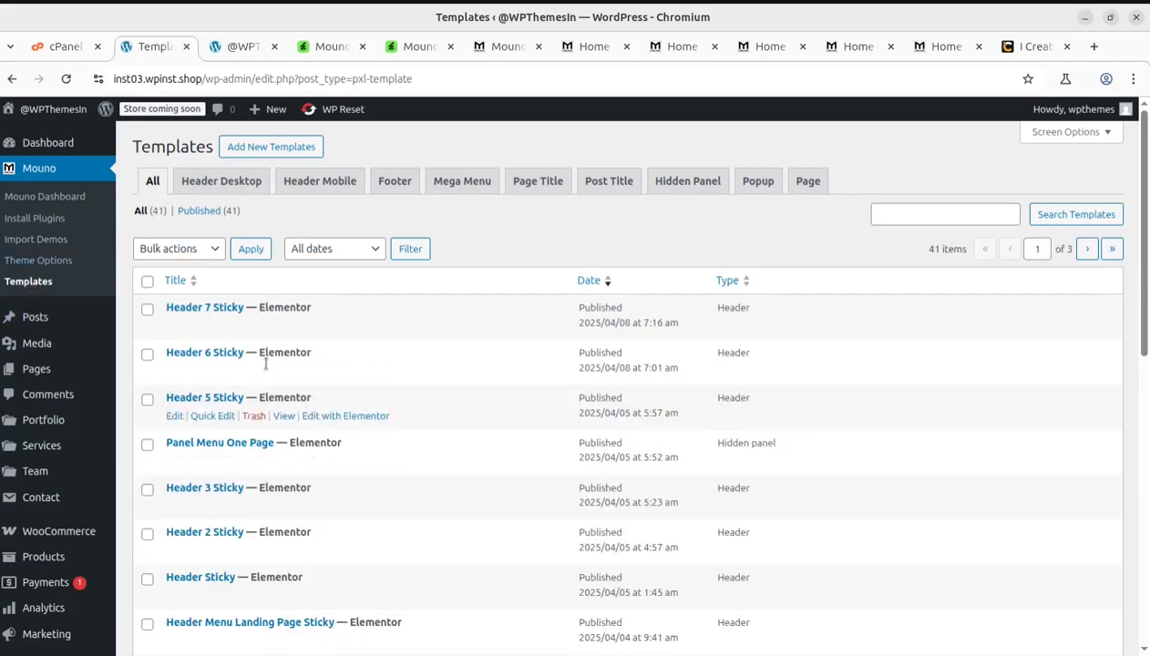
Step: View the site's Portfolio, Services and Team entry lists in the WordPress admin
mouse_move(83, 317)
scroll(68, 337, down, 1)
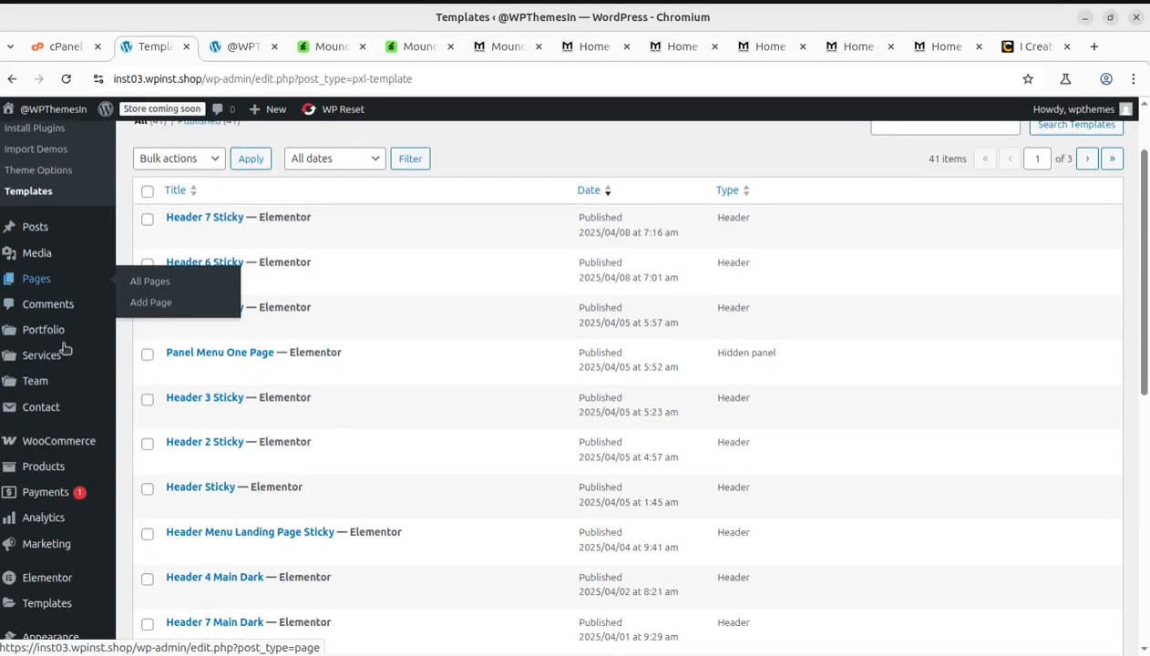
mouse_move(46, 341)
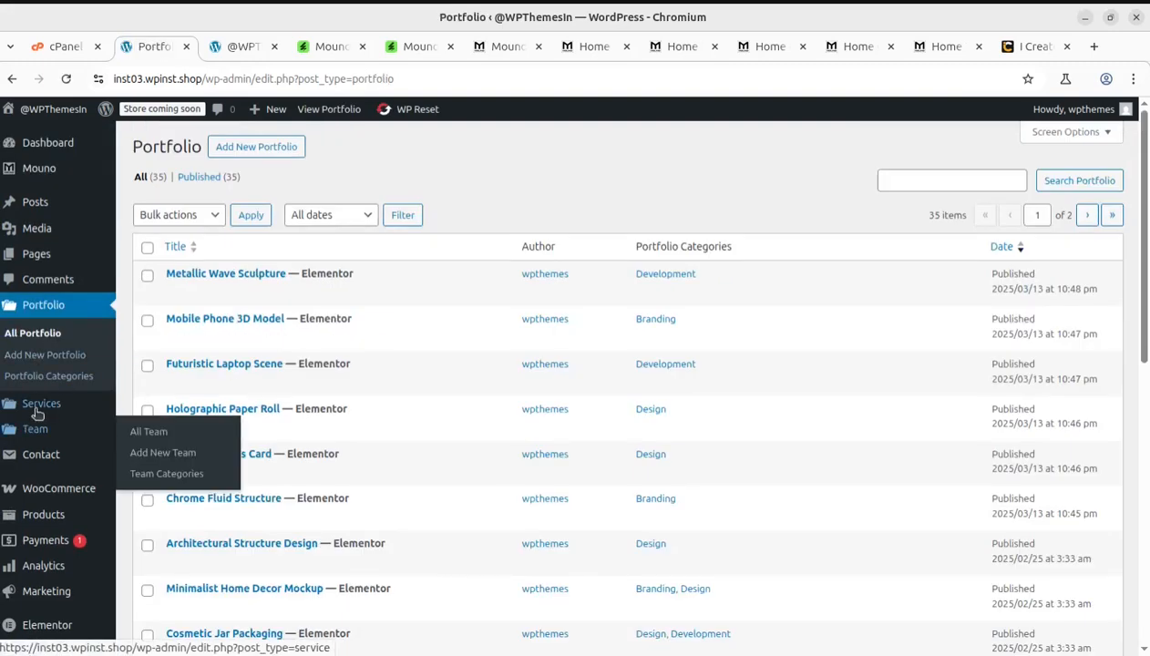
click(39, 413)
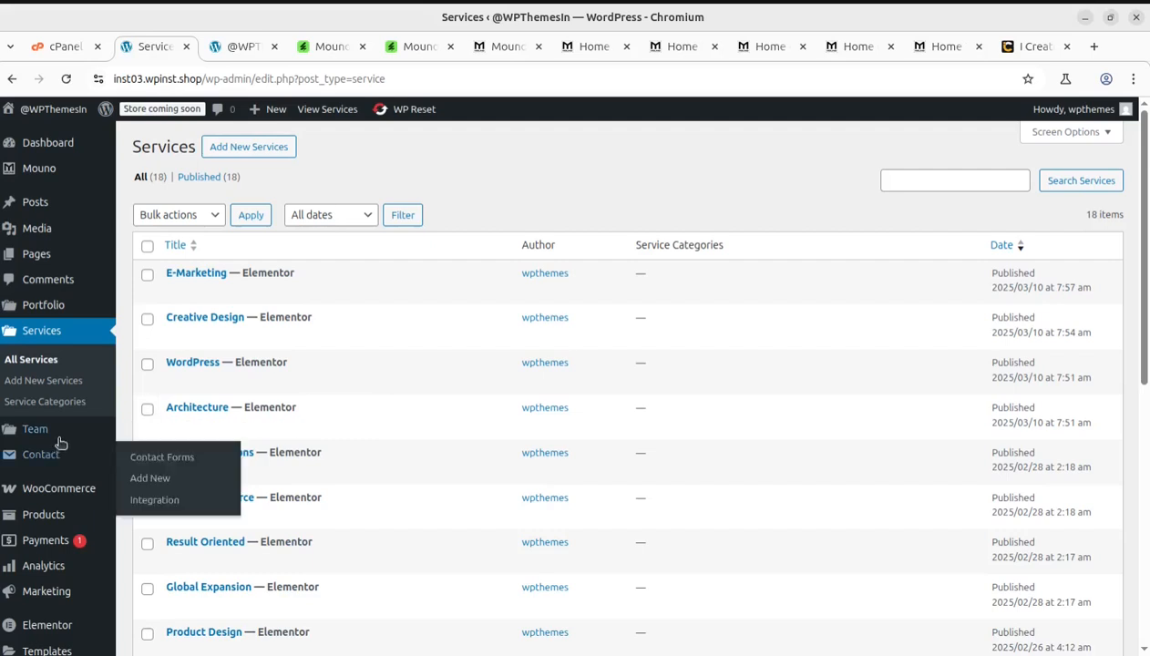
mouse_move(43, 439)
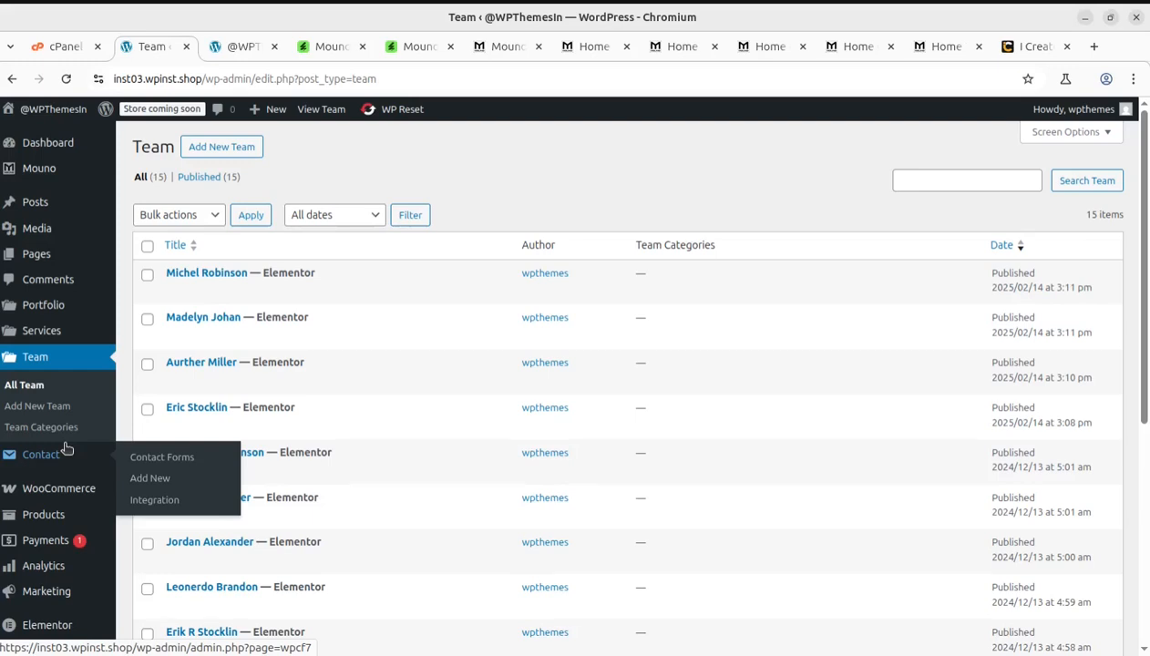
Step: Open the theme Customizer and examine the Global Colors settings, from the primary color to the gradient color
scroll(66, 447, down, 2)
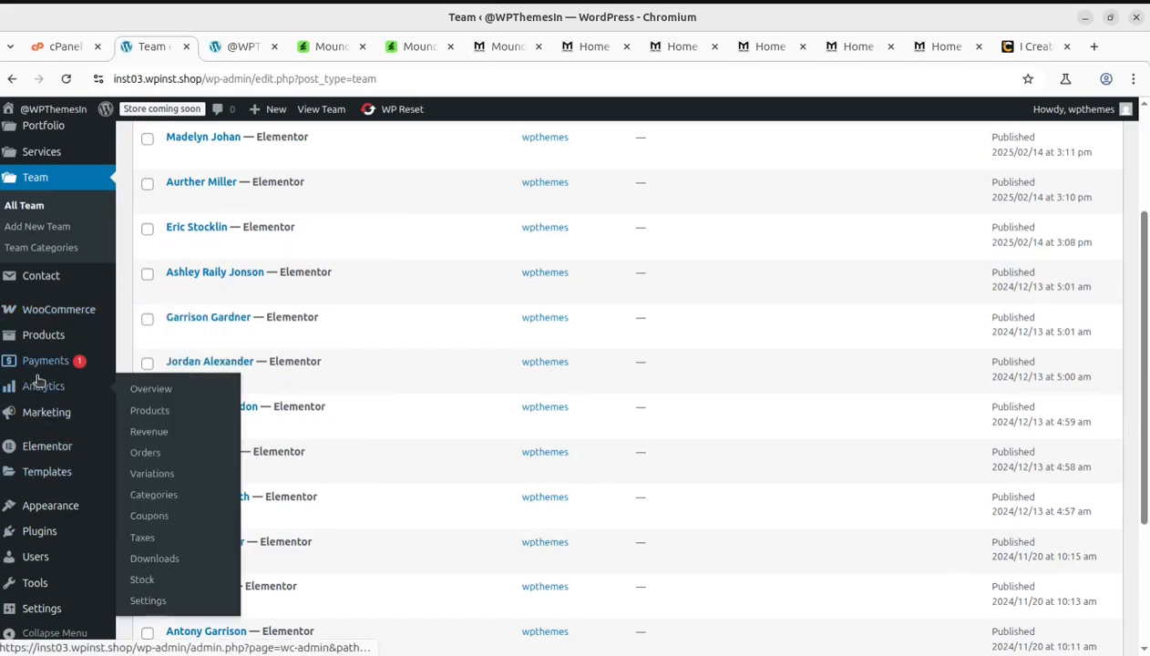
mouse_move(50, 509)
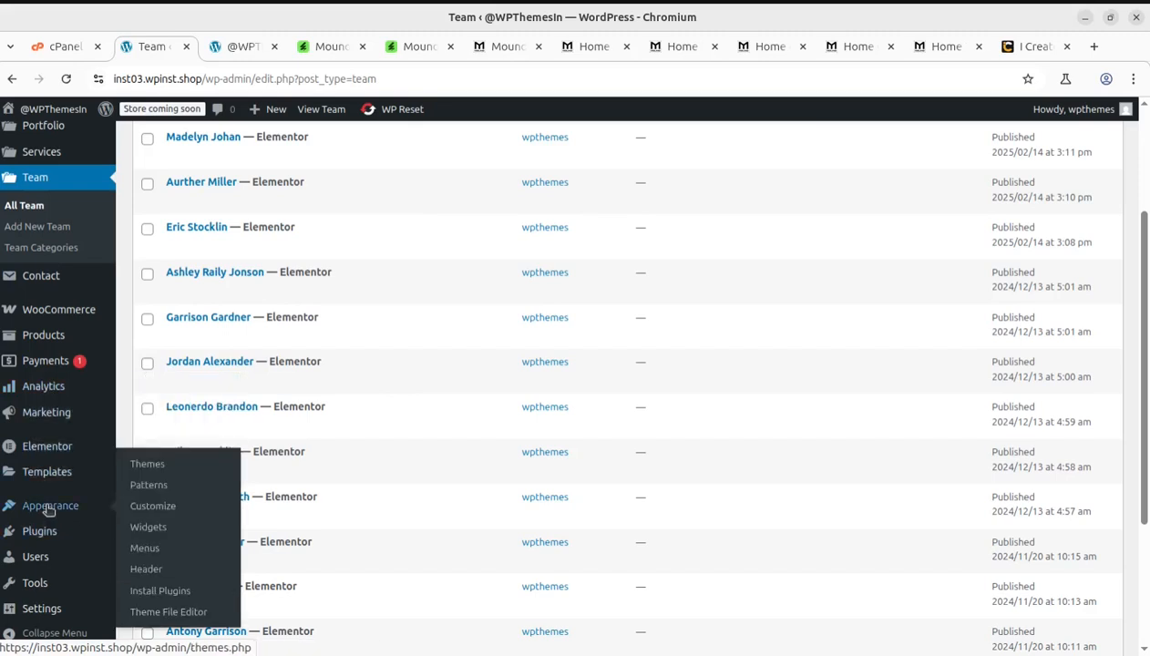
scroll(50, 528, down, 3)
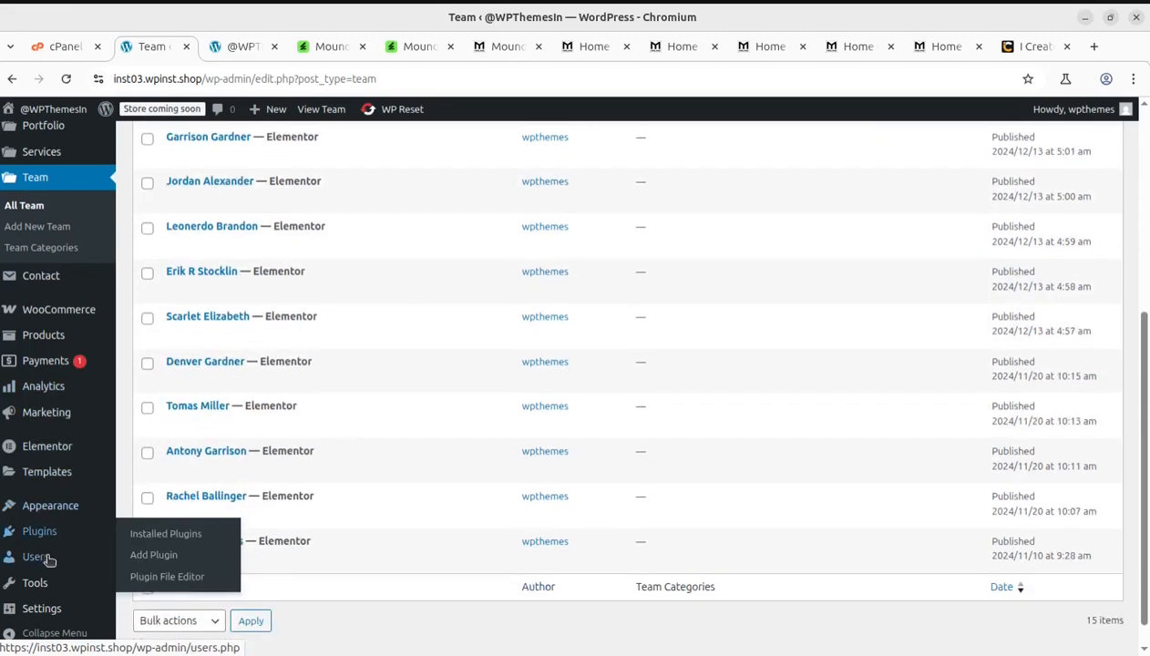
click(164, 515)
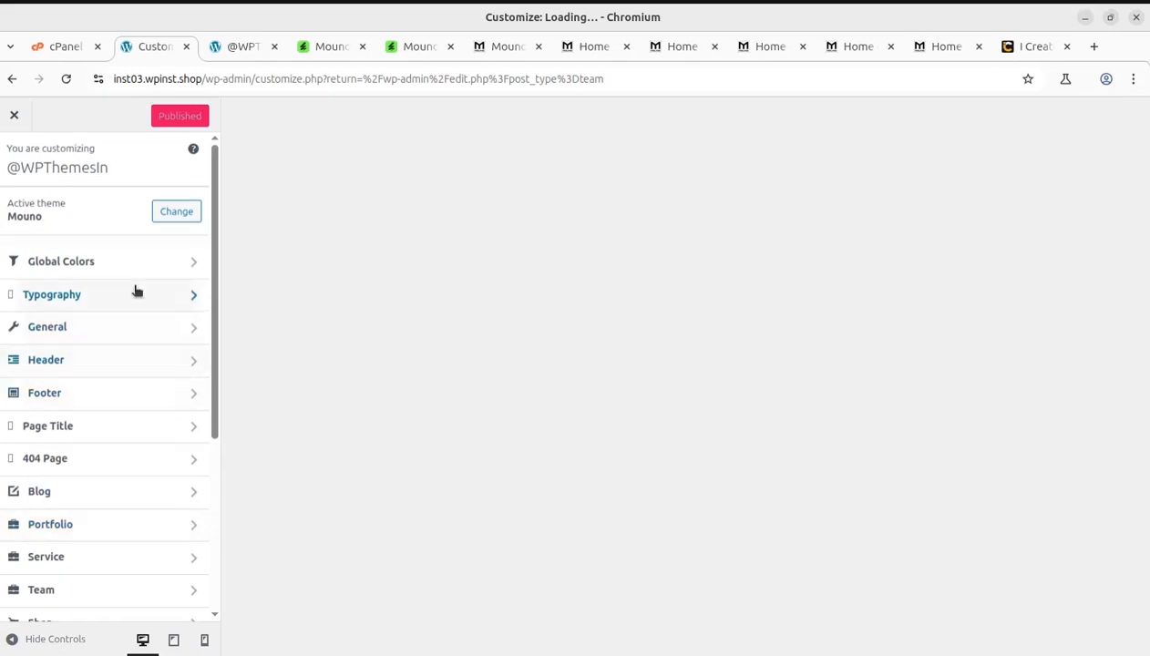
click(132, 261)
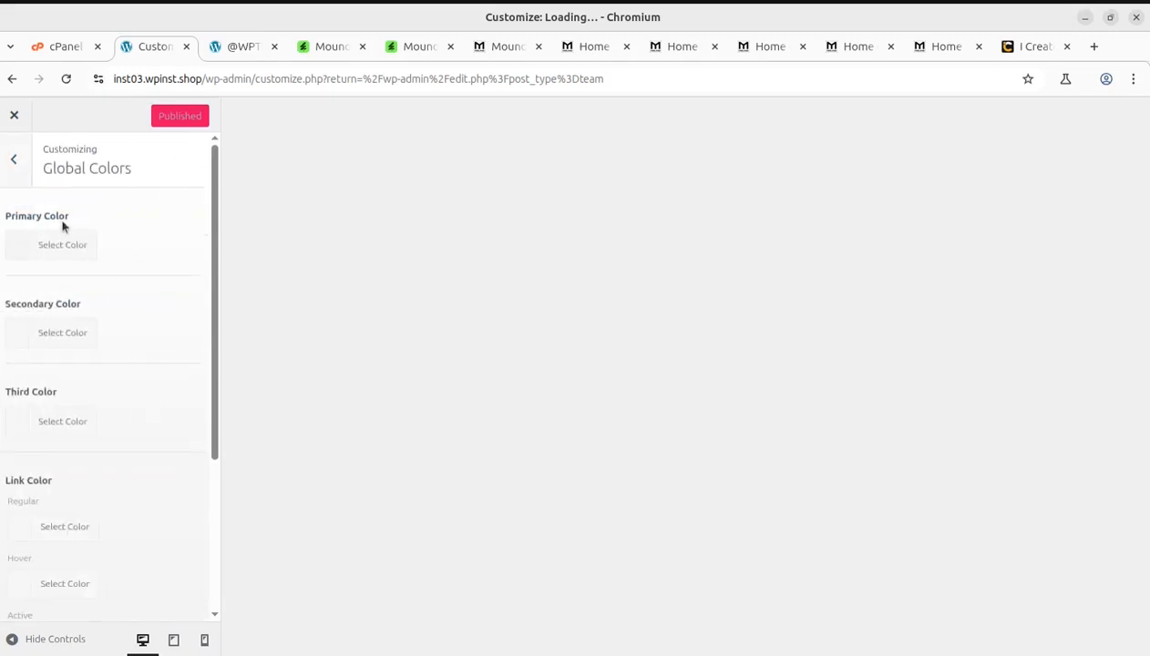
scroll(116, 292, down, 3)
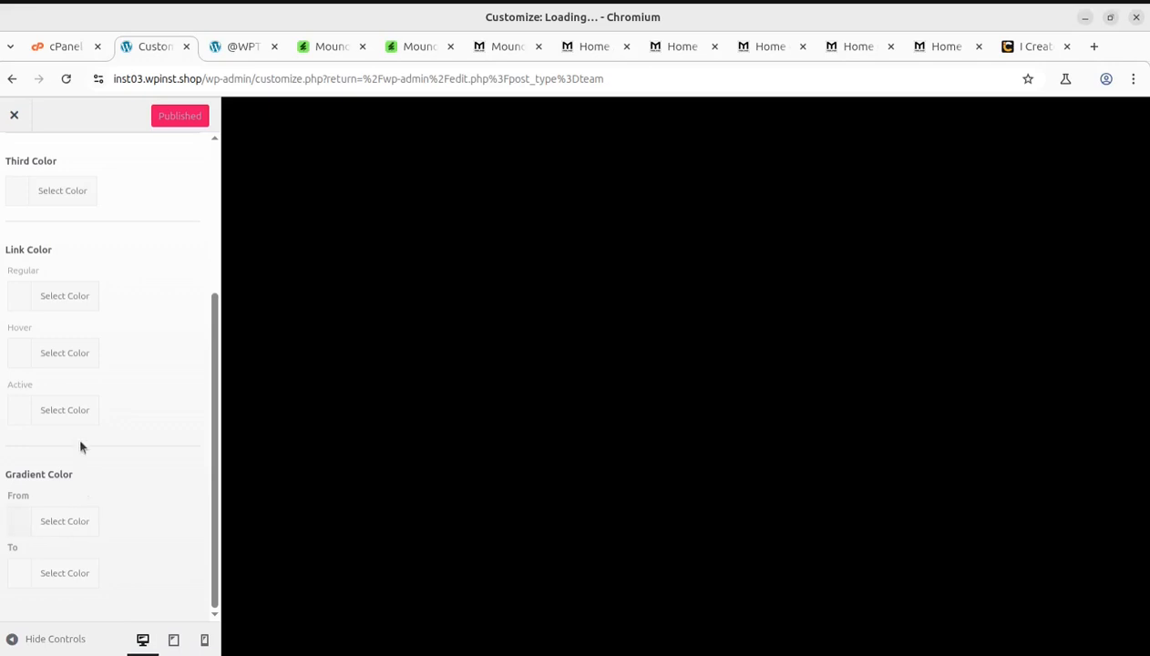
scroll(80, 446, up, 5)
click(16, 159)
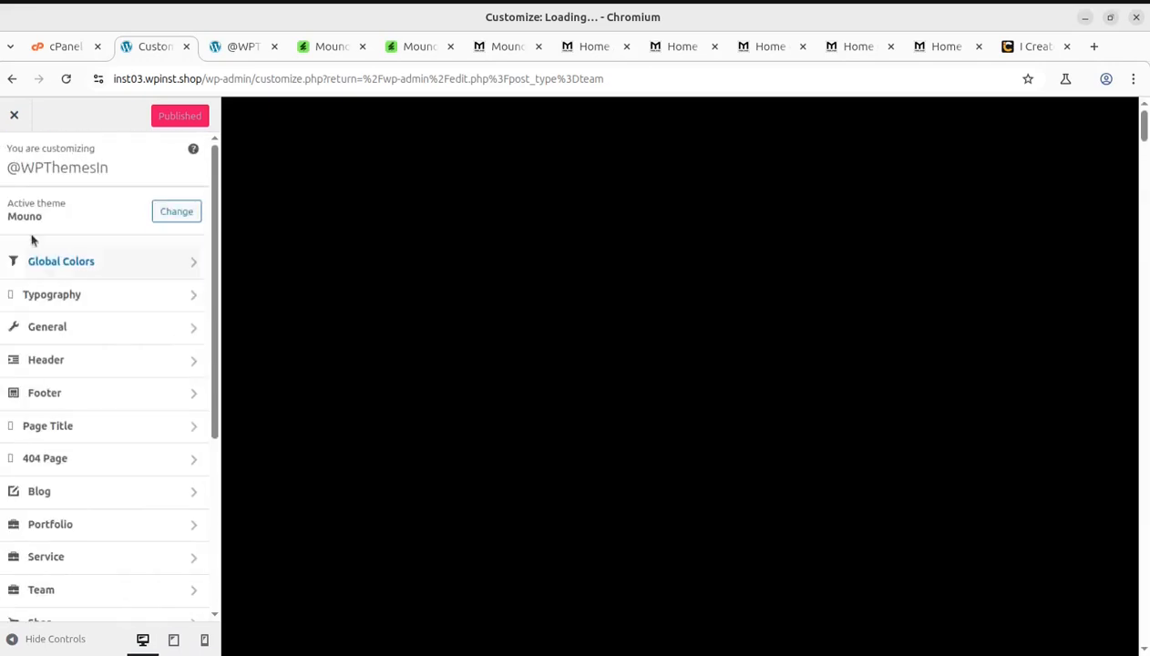
Step: Examine the Customizer's General settings and the header layout options, and return to the Customizer's main list
click(70, 325)
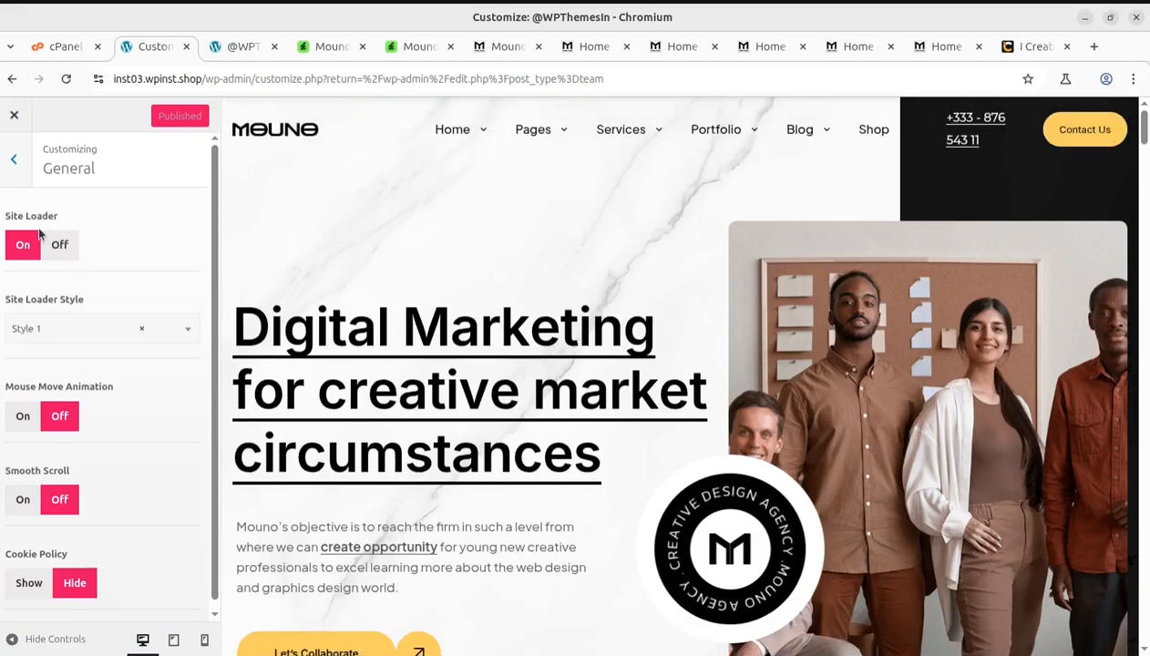
scroll(73, 447, down, 1)
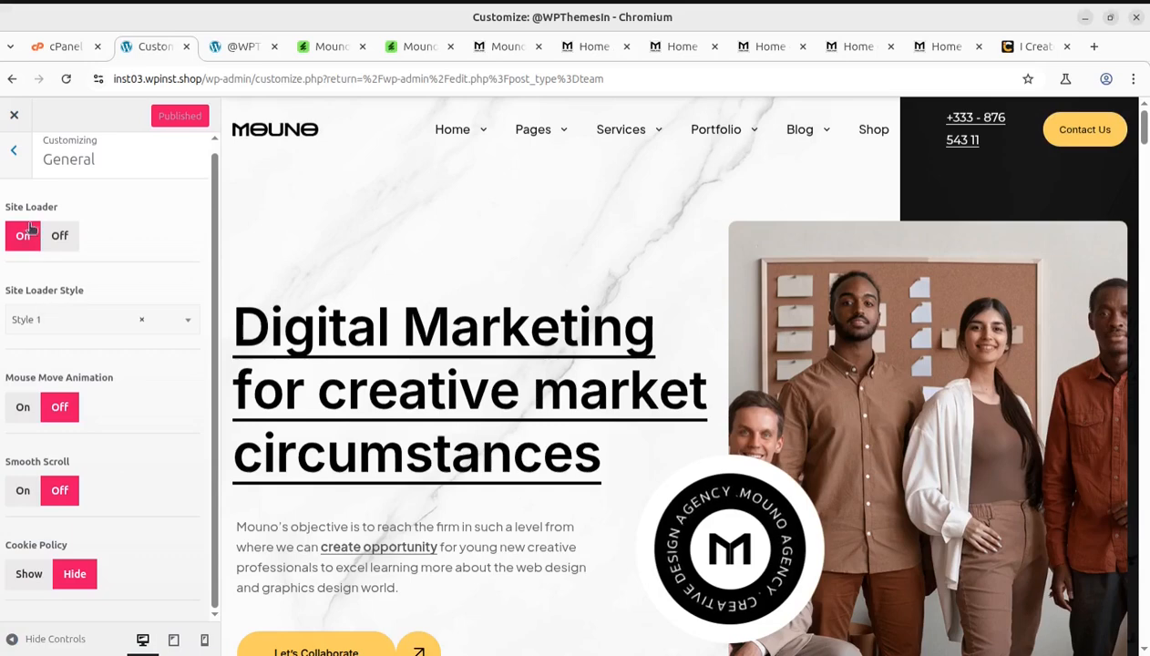
click(14, 151)
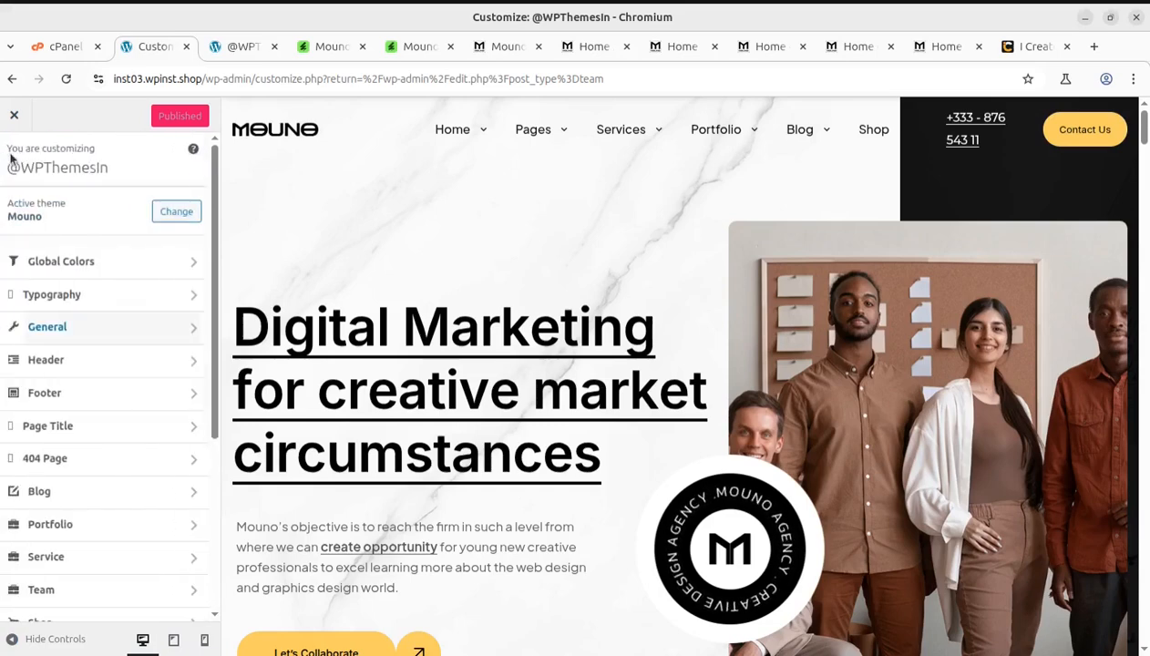
click(103, 363)
click(69, 204)
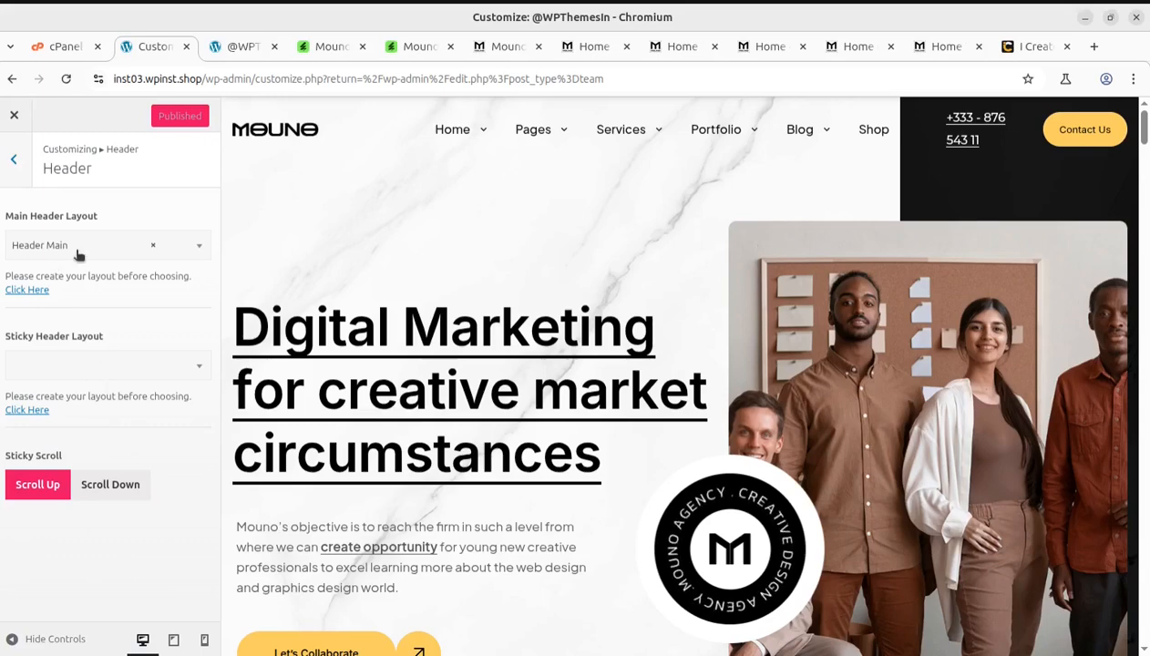
click(14, 160)
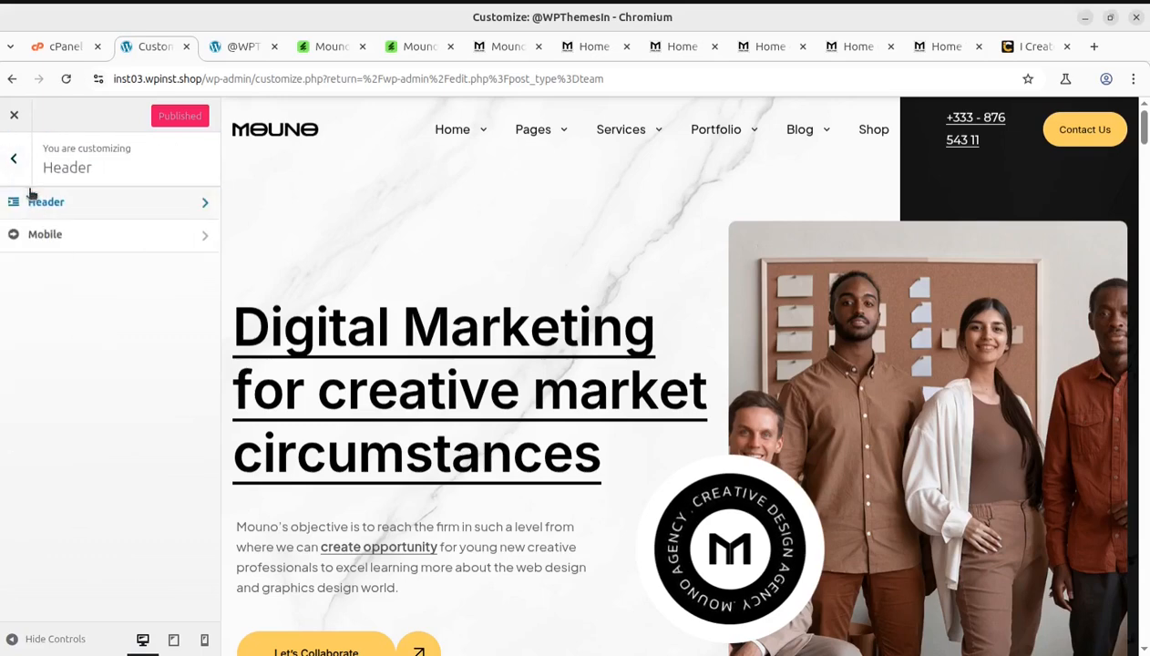
click(15, 161)
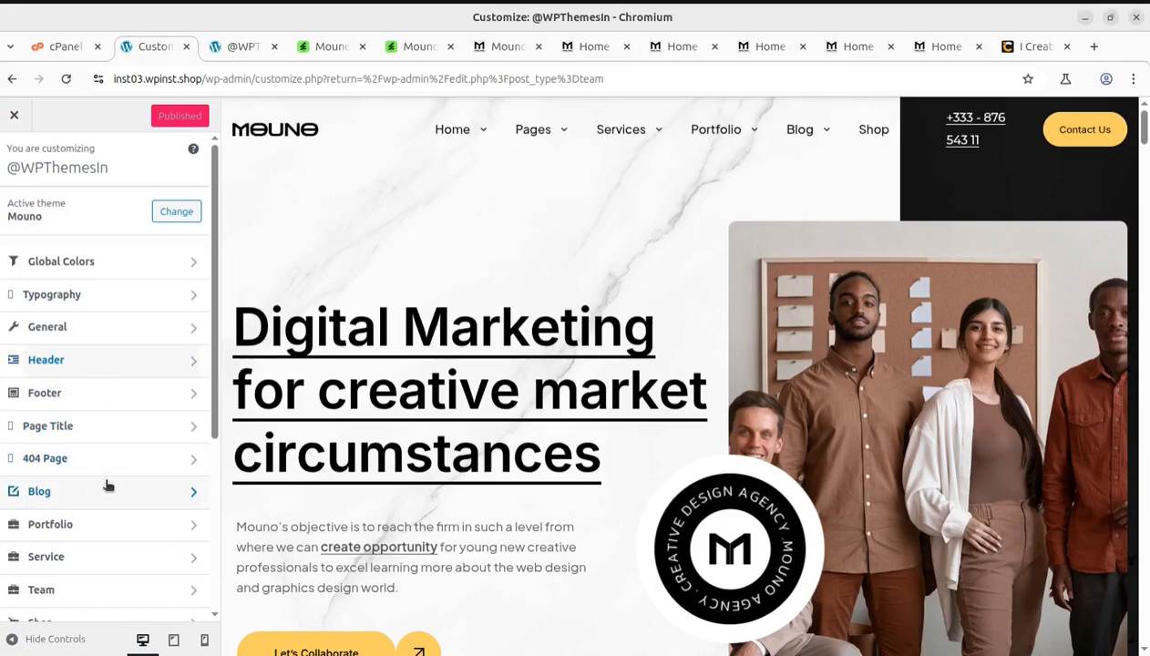
Step: Check the Customizer's Colors section with its header text color option and return to the main list
scroll(123, 474, down, 2)
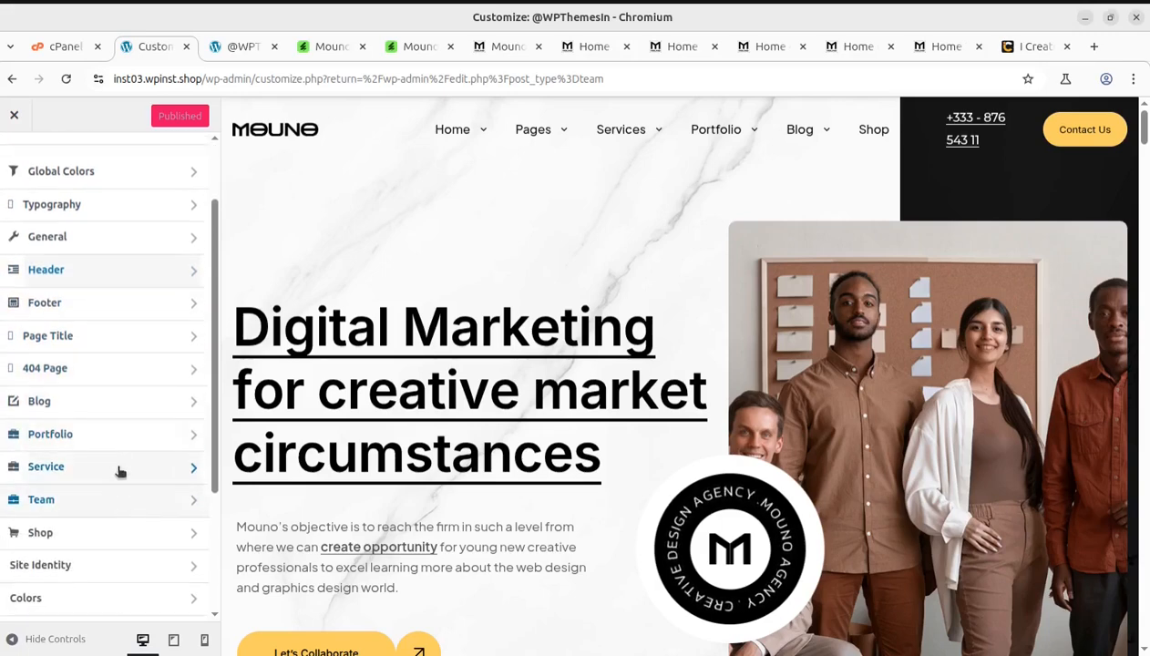
click(99, 597)
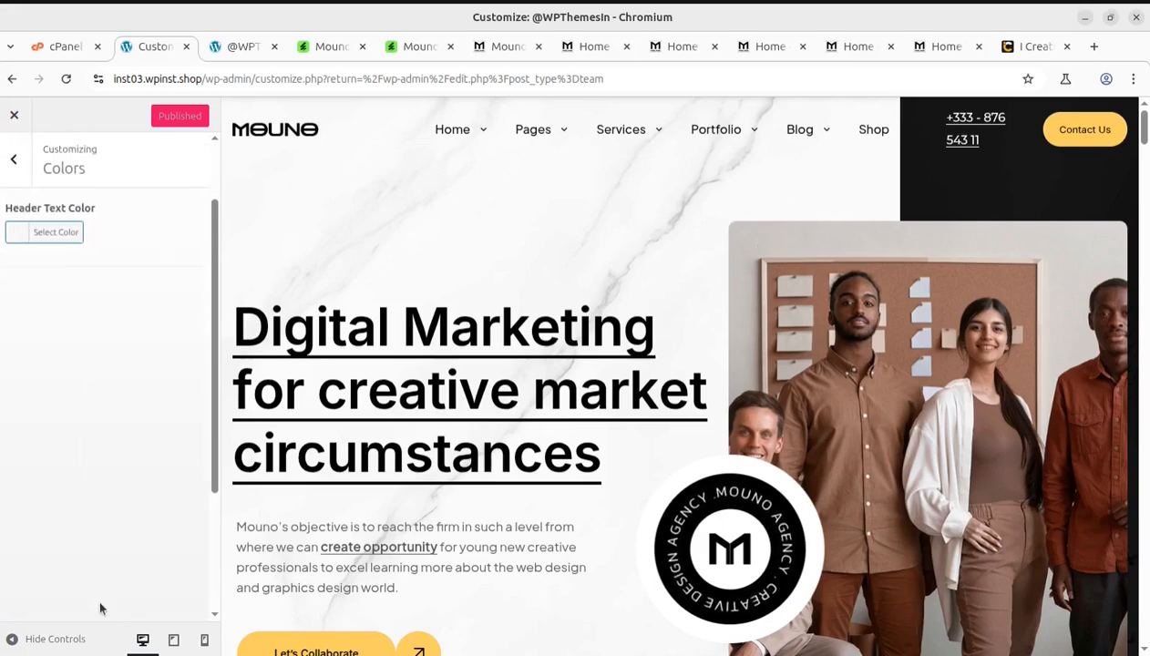
click(14, 160)
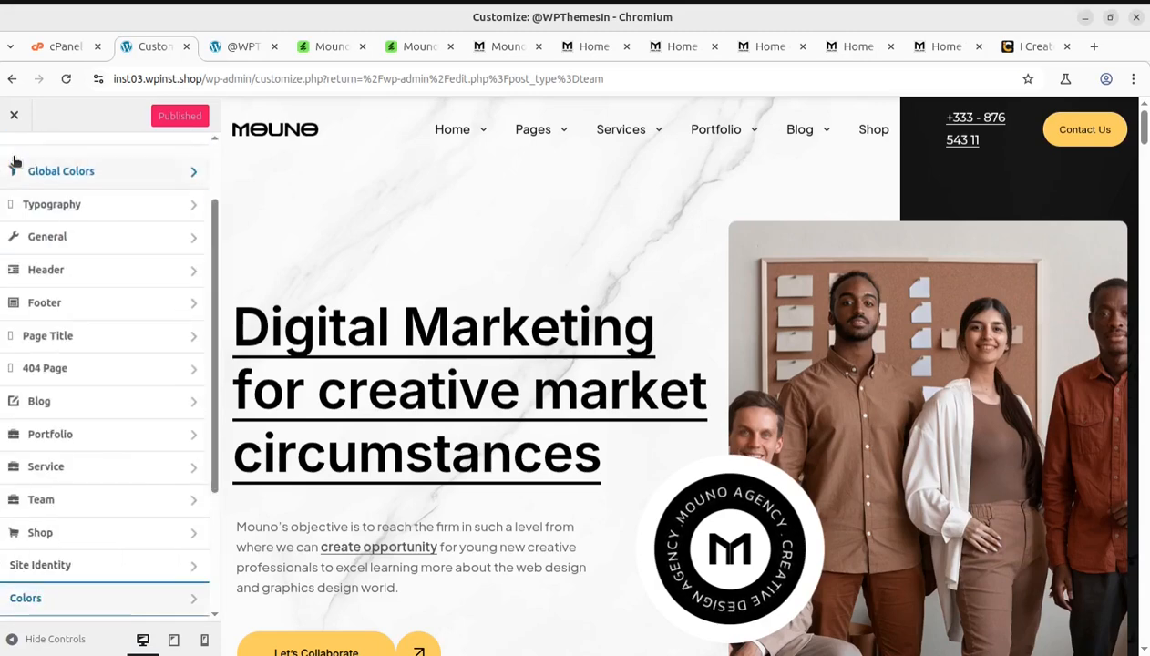
Step: Close the Customizer, view the site's front page in a new tab and switch to Mouno's ThemeForest item page
click(14, 123)
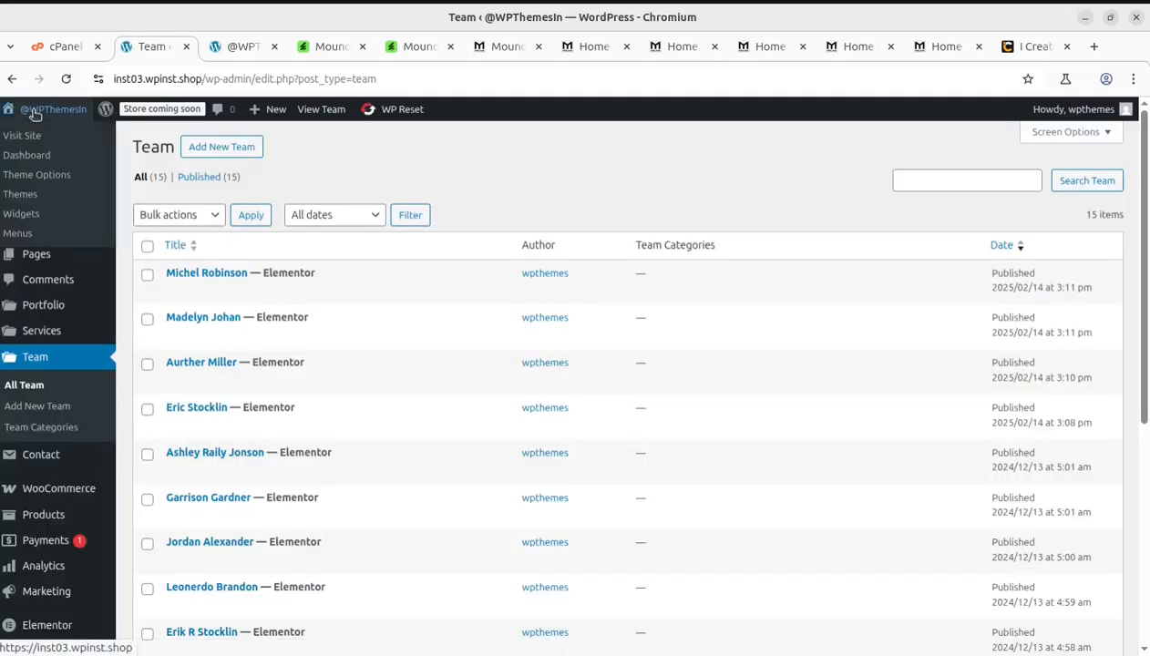
middle_click(24, 136)
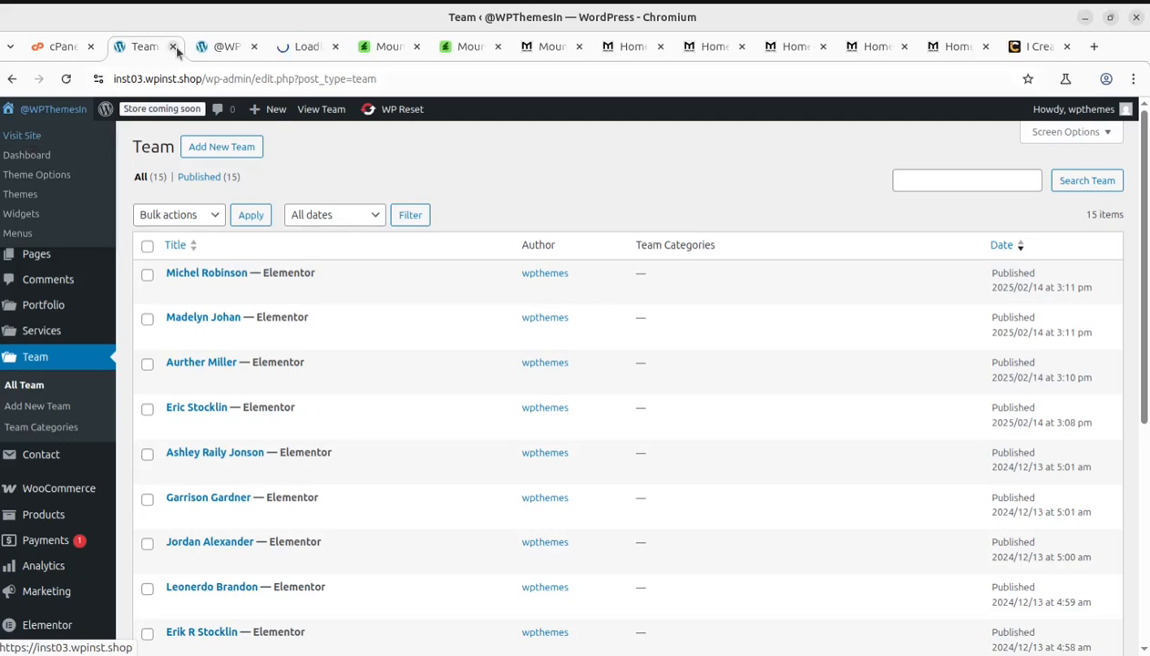
click(302, 47)
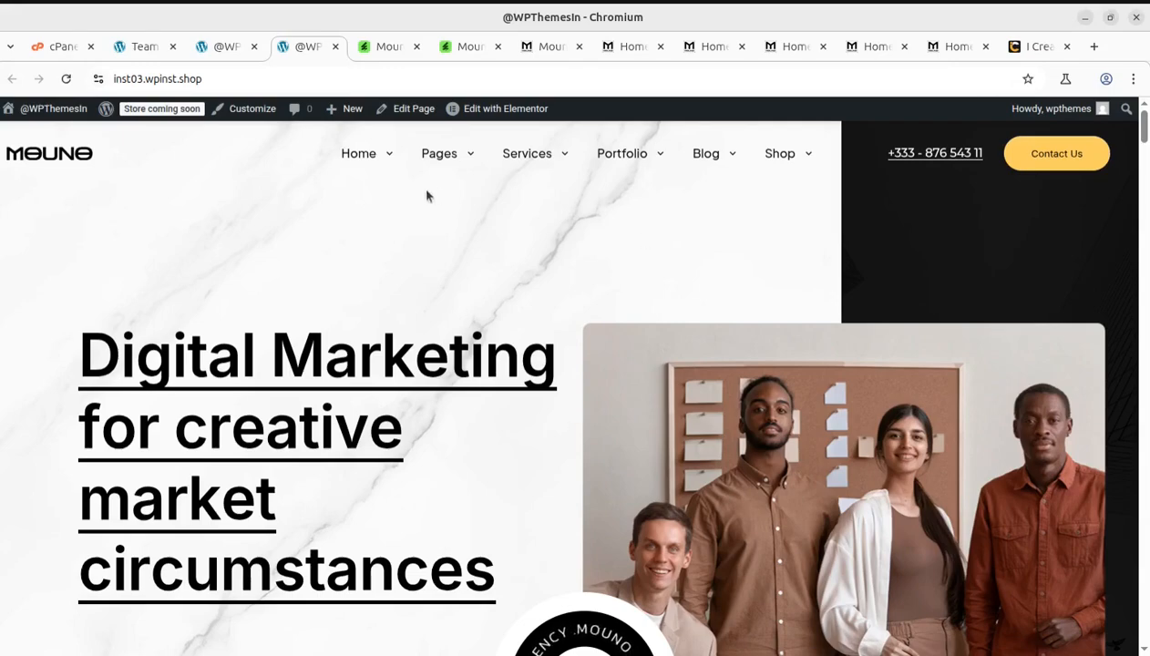
click(381, 53)
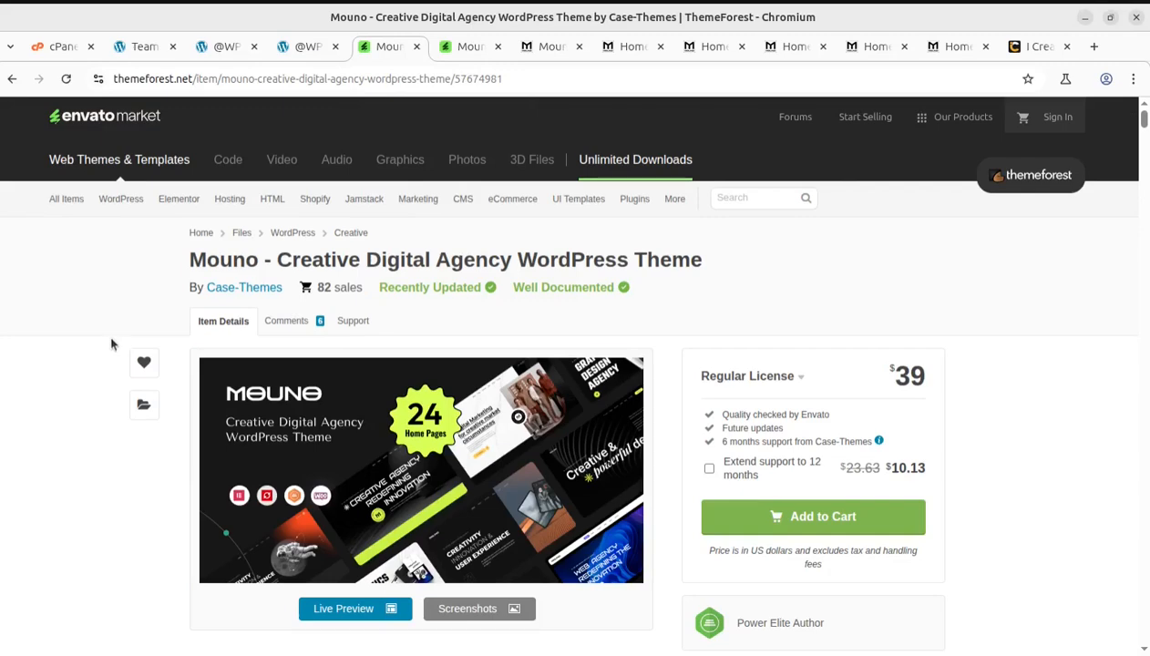
Step: Look over Mouno's ThemeForest item page, check the installed site's front page and return to the item page
scroll(134, 353, down, 3)
scroll(135, 358, up, 3)
click(301, 48)
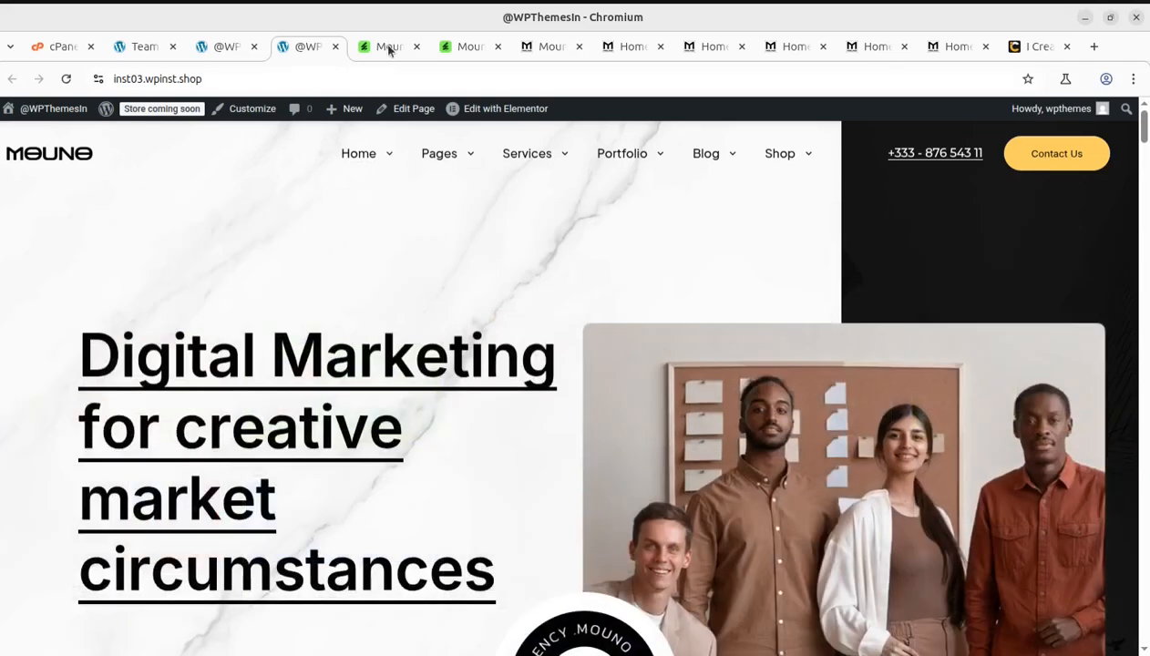
click(389, 47)
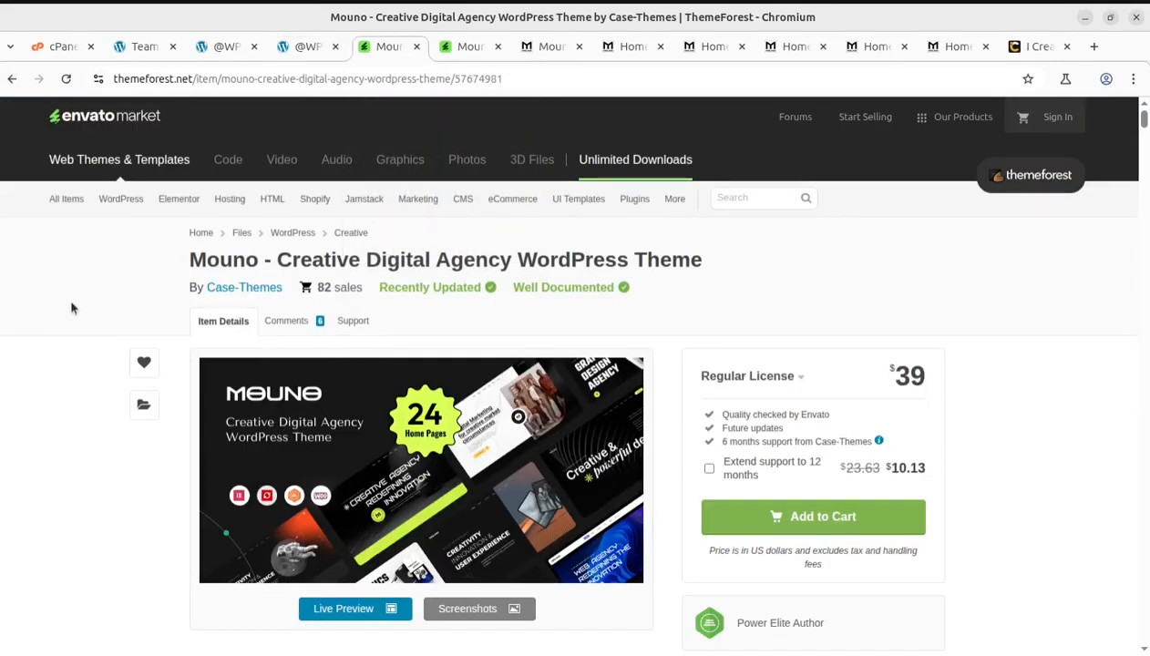
Step: Browse Mouno's main demo homepage down to the About Studio section, return to its beginning and show the Home 2 demo
click(552, 45)
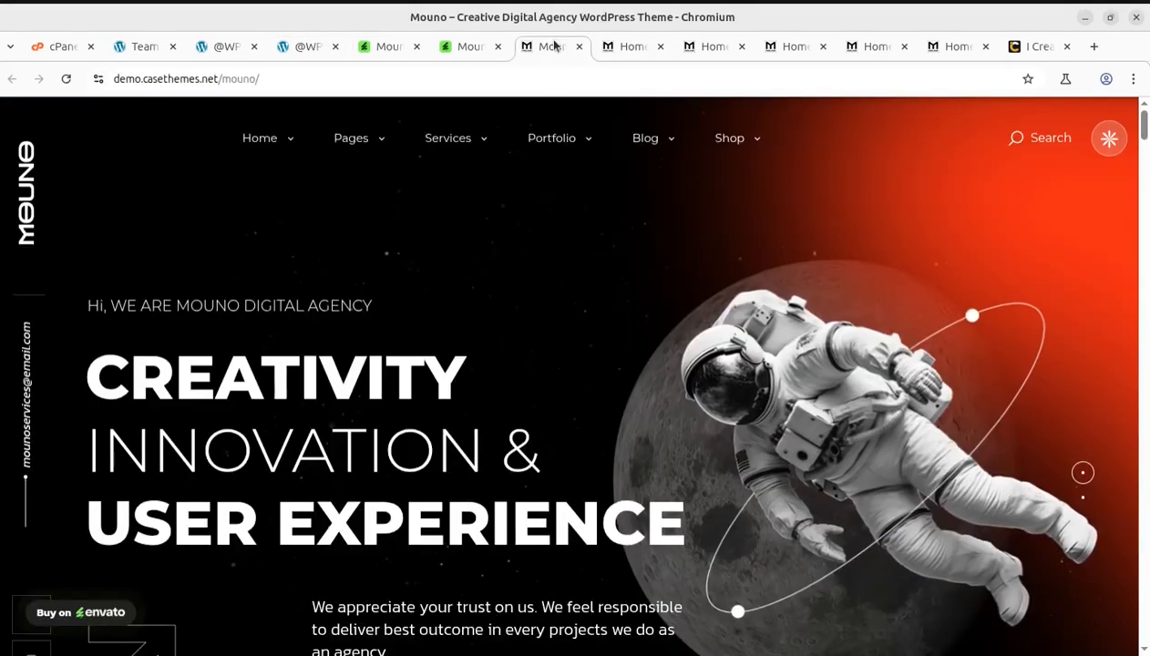
scroll(608, 316, down, 5)
scroll(612, 317, down, 4)
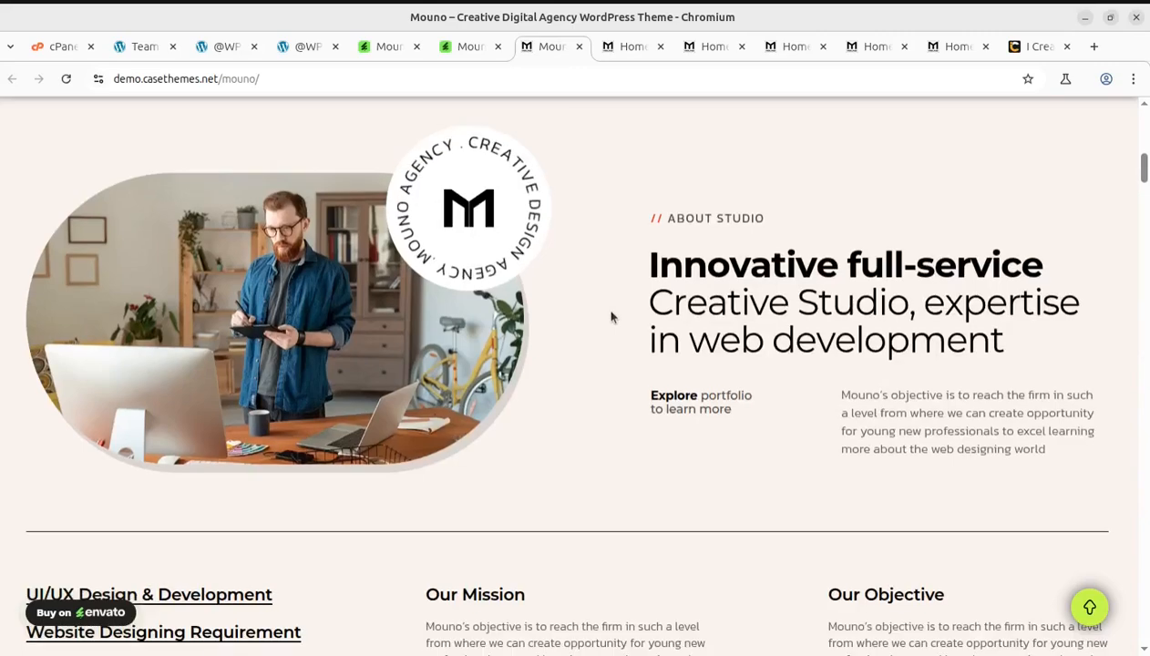
scroll(612, 316, down, 1)
scroll(612, 316, up, 10)
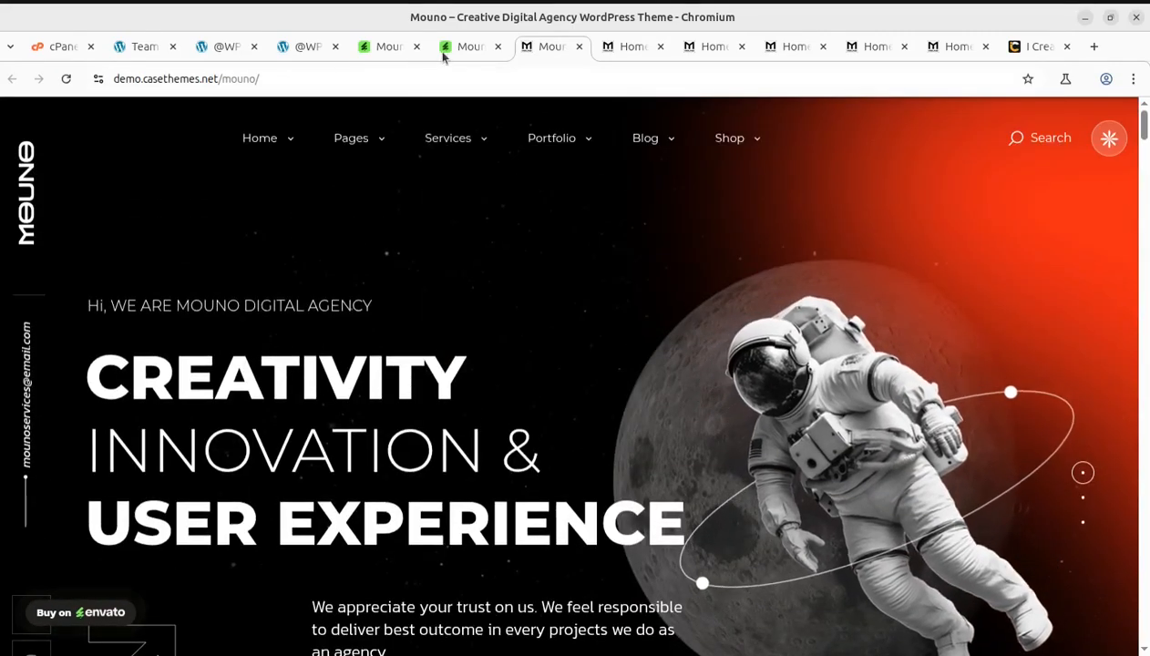
click(624, 47)
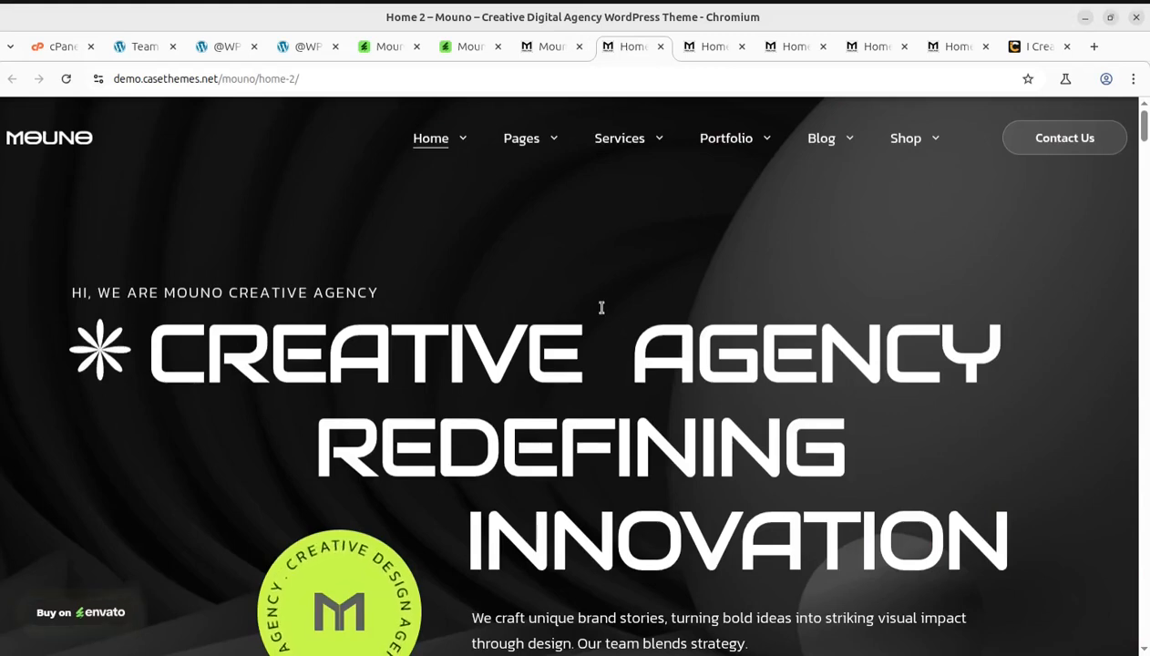